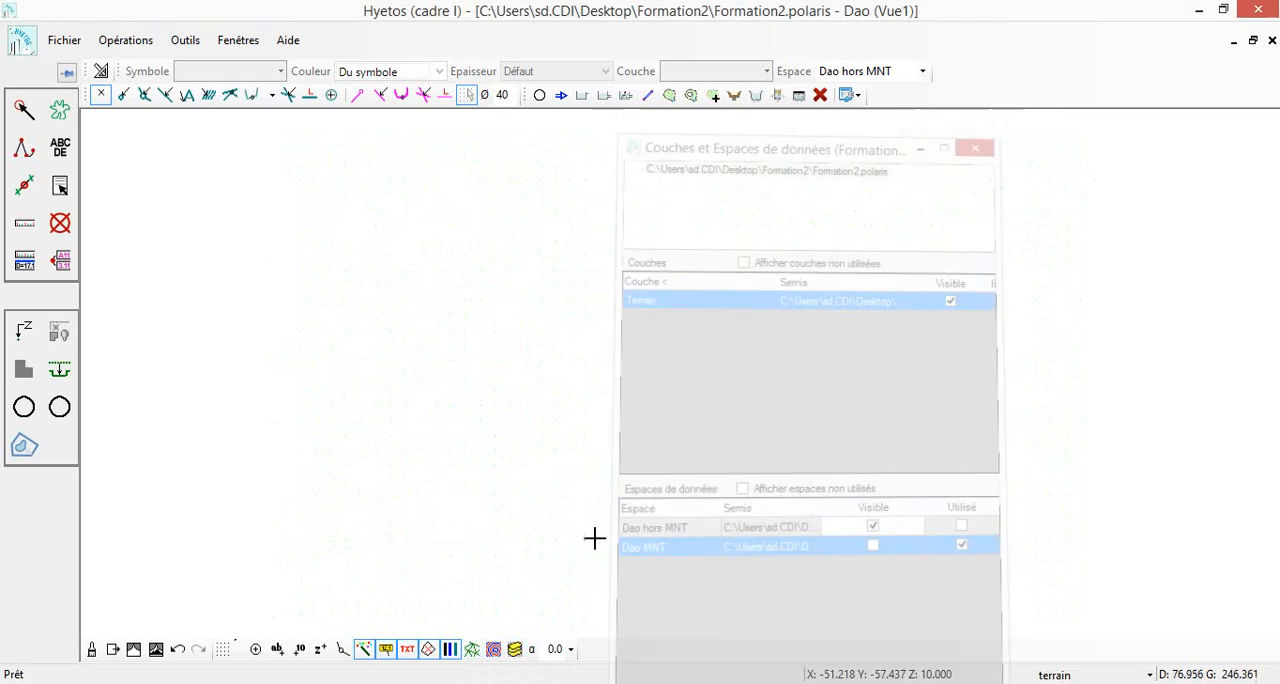
Show the terrain model's triangulation in the plan view to look at it and hide it again
left_click(472, 649)
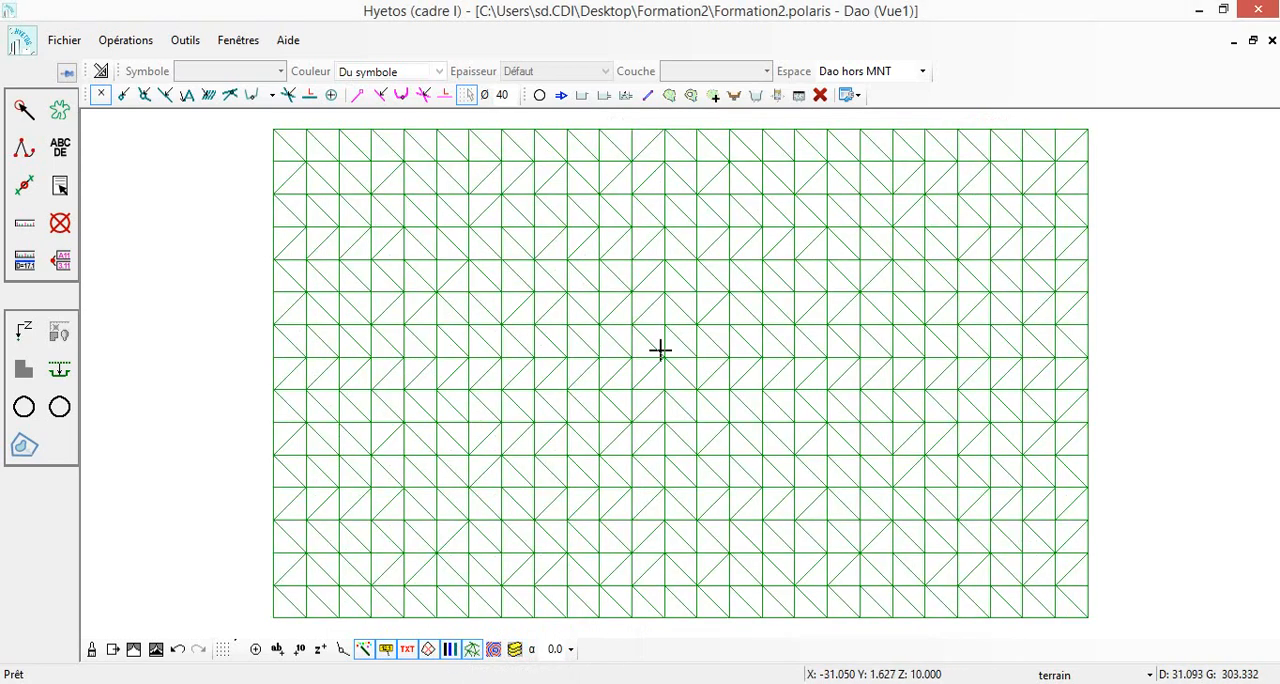
scroll(670, 351, "up", 2)
left_click(472, 649)
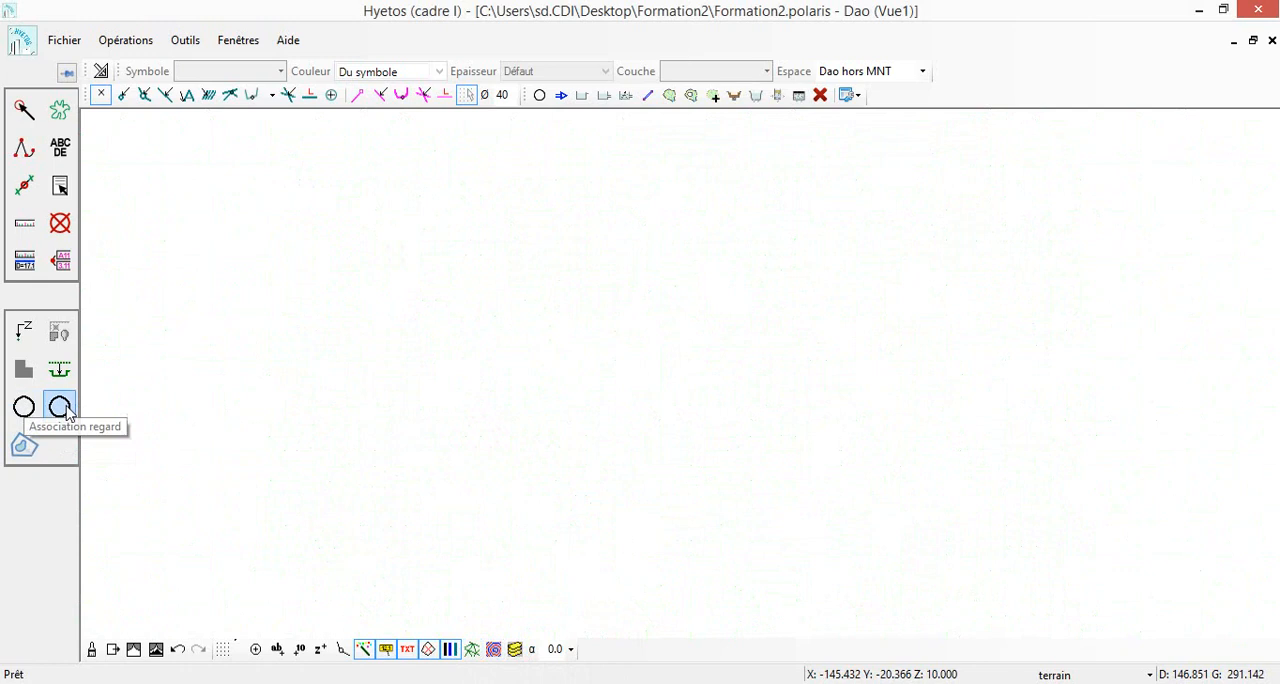
Create a punctual contribution zone (zone d'apport ponctuelle) with code Croix and constant Z 0.000, placing its point in the empty plan
right_click(57, 414)
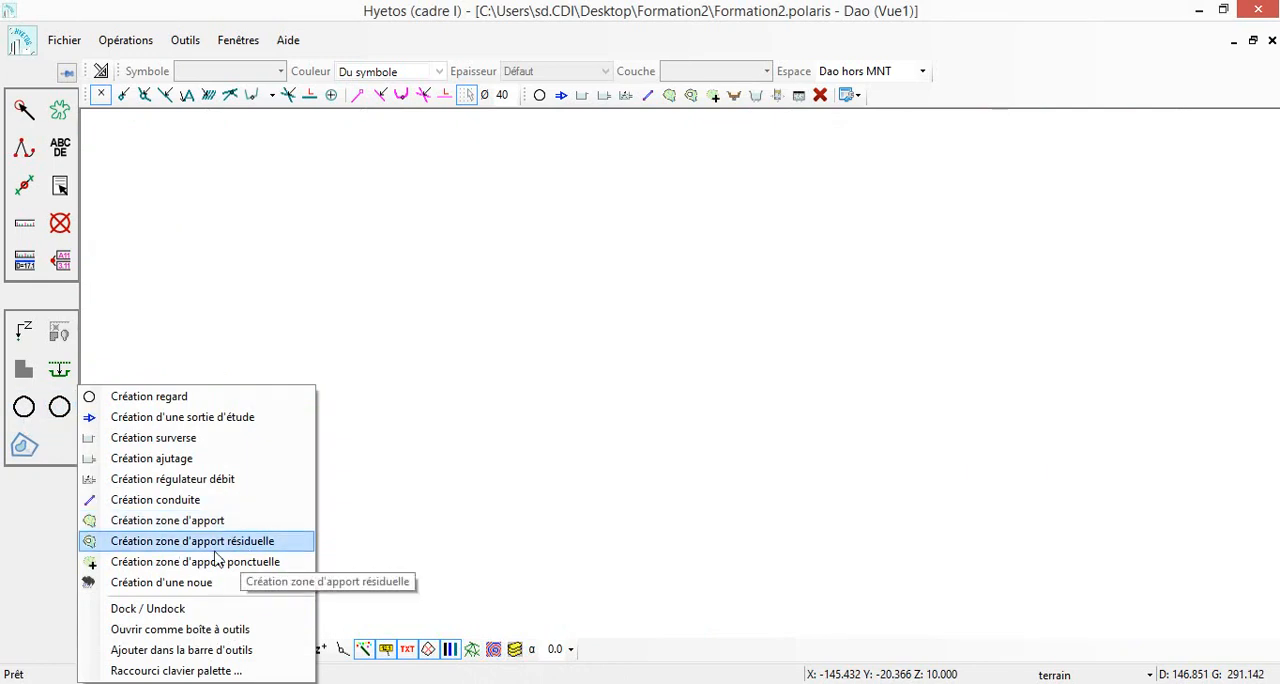
left_click(155, 562)
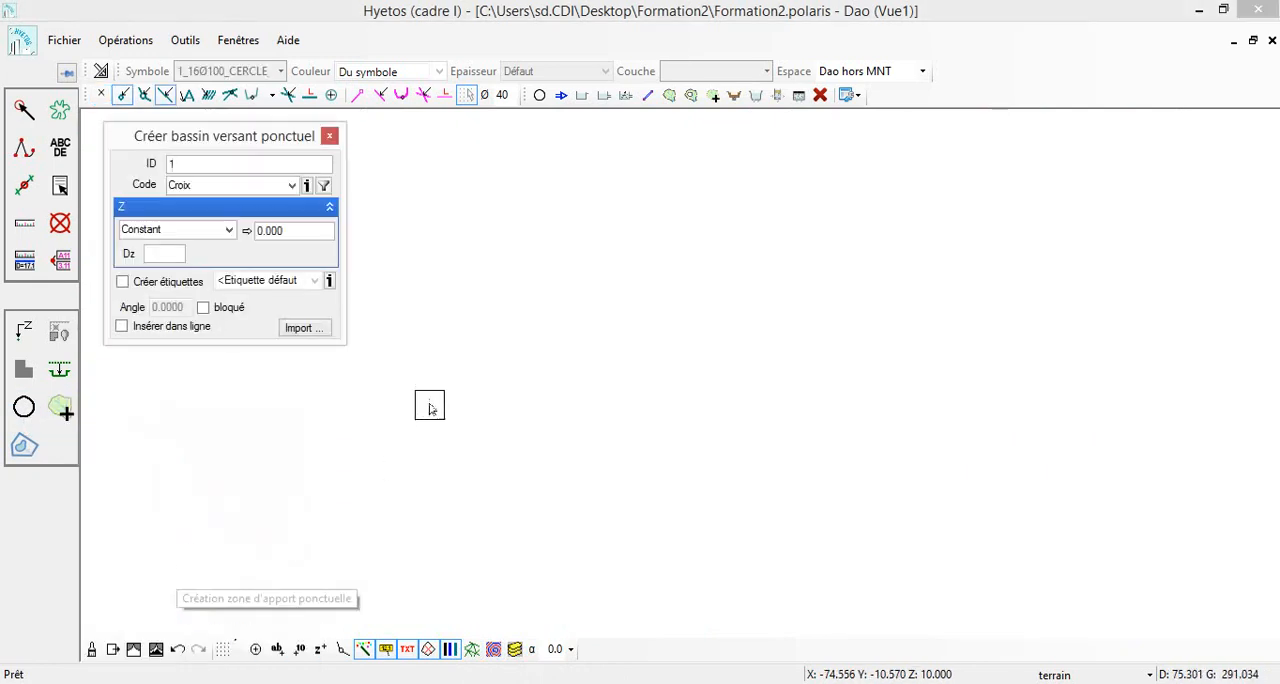
left_click(454, 388)
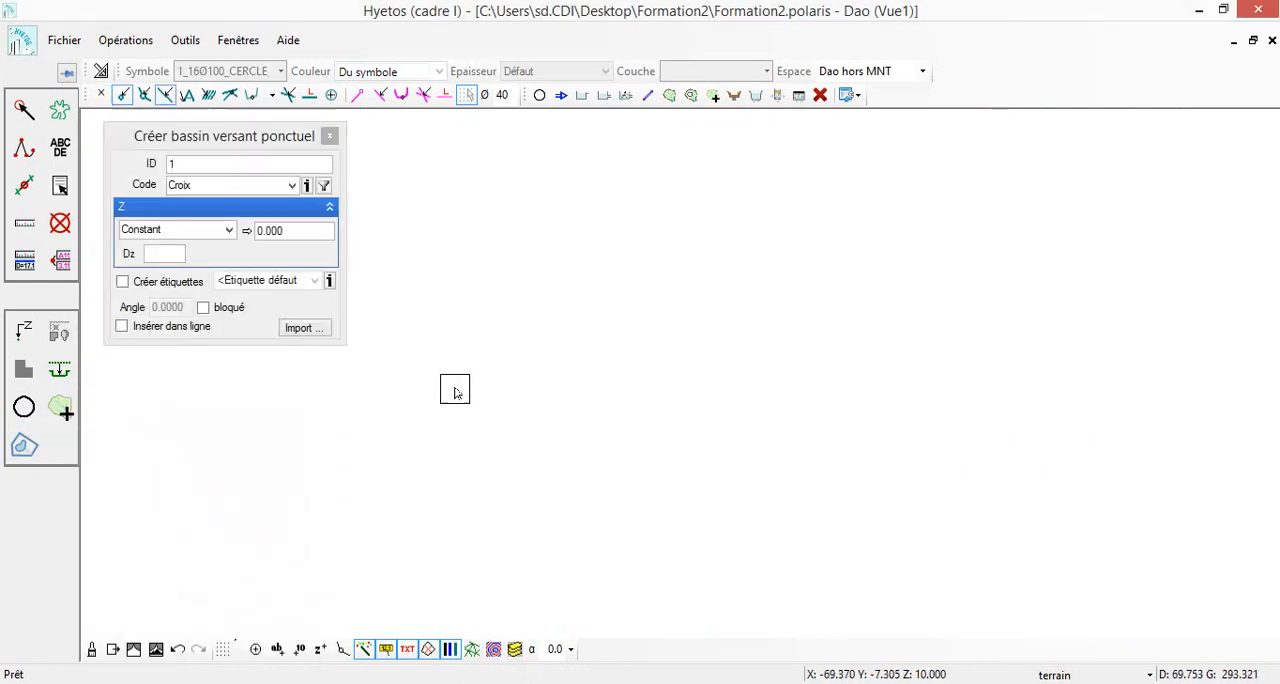
left_click(404, 267)
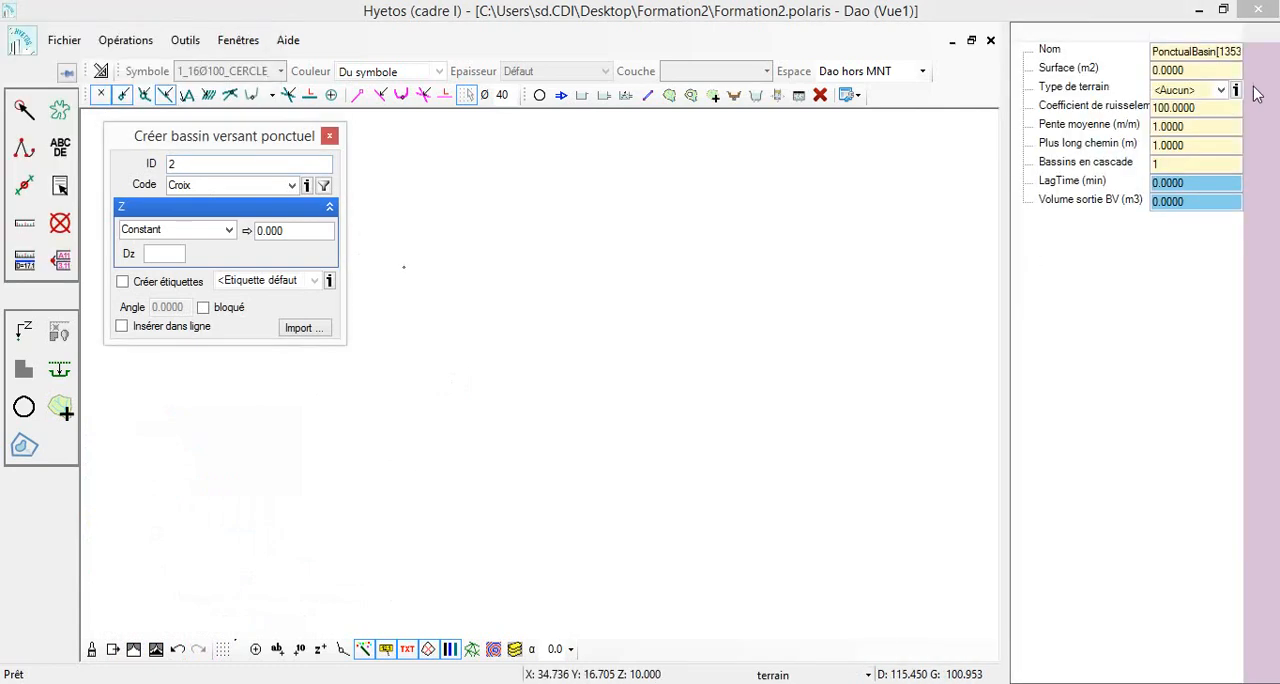
Name the punctual contribution zone BV, set its surface to 1000 m² and its terrain type to flat roofs, and finish creating zones
left_click(1204, 49)
type("V")
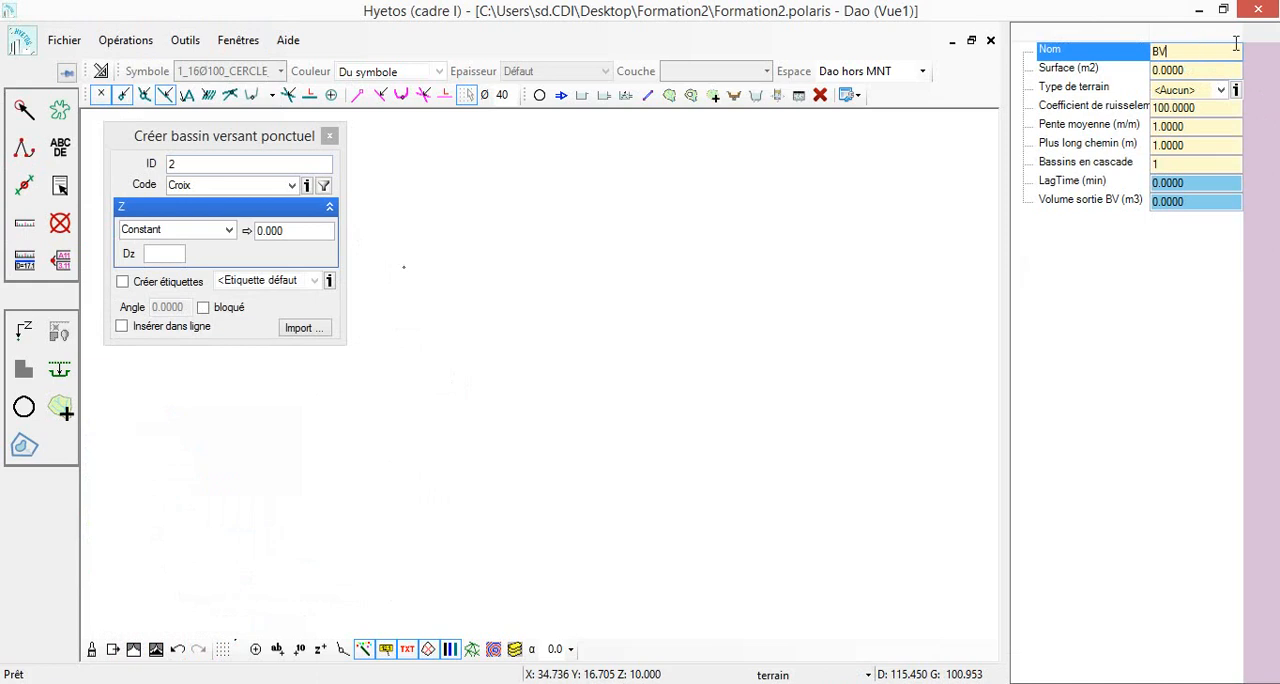
left_click(1197, 69)
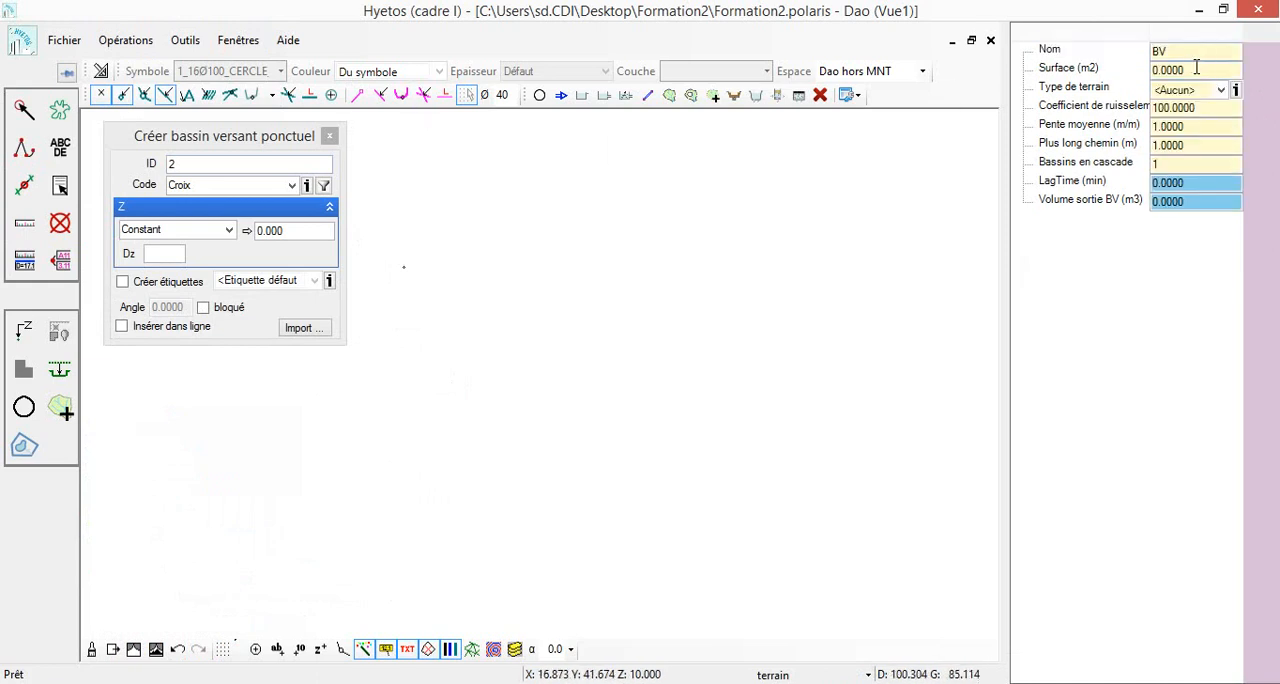
type("1000")
key("Return")
left_click(1202, 91)
left_click(1186, 264)
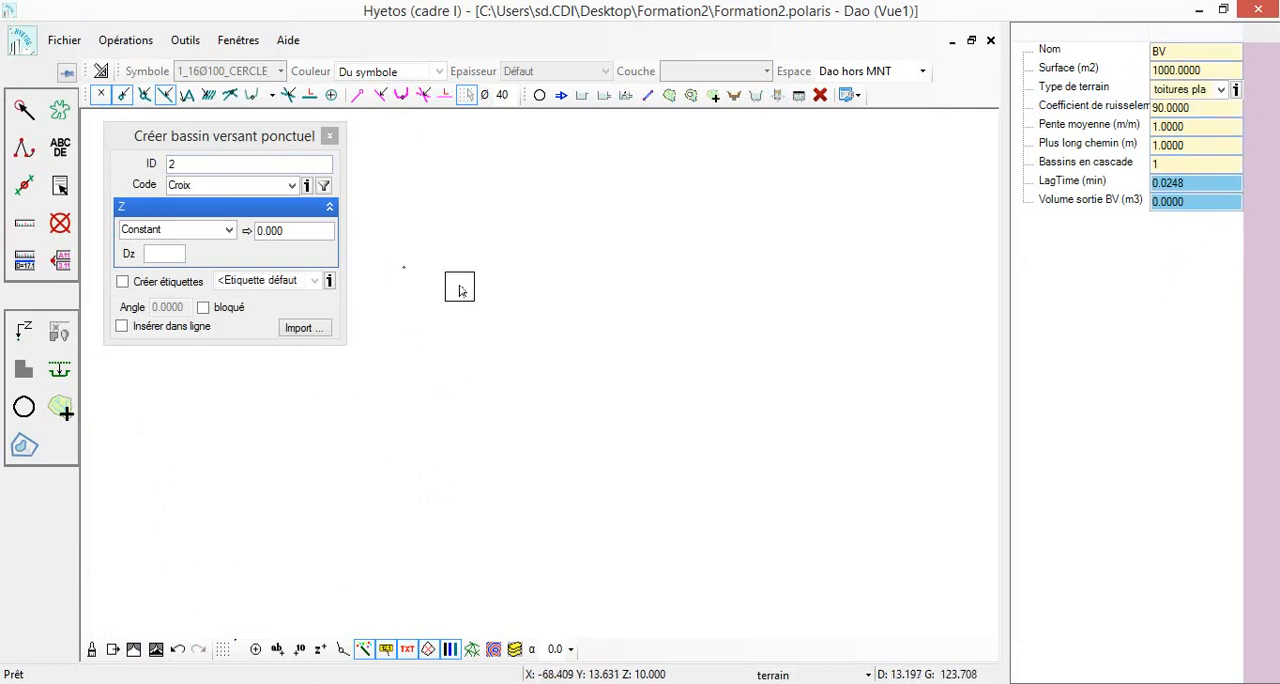
scroll(425, 277, "up", 2)
left_click_drag(419, 278, 456, 315)
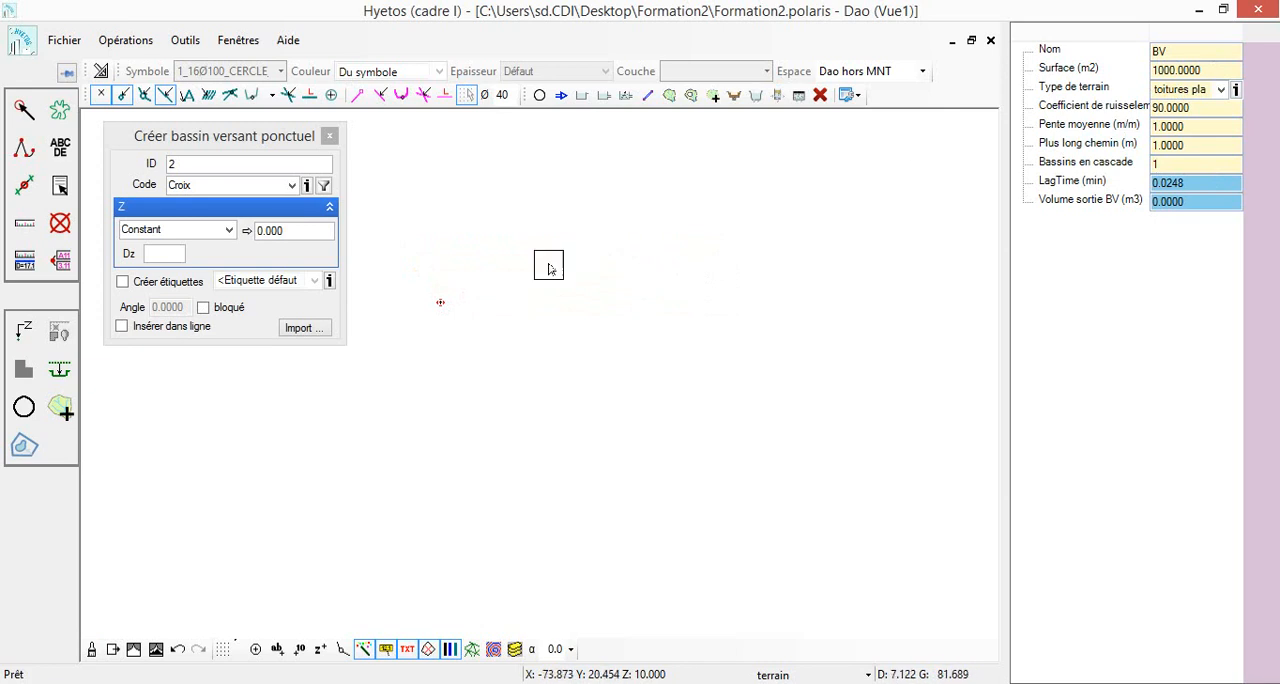
key("Escape")
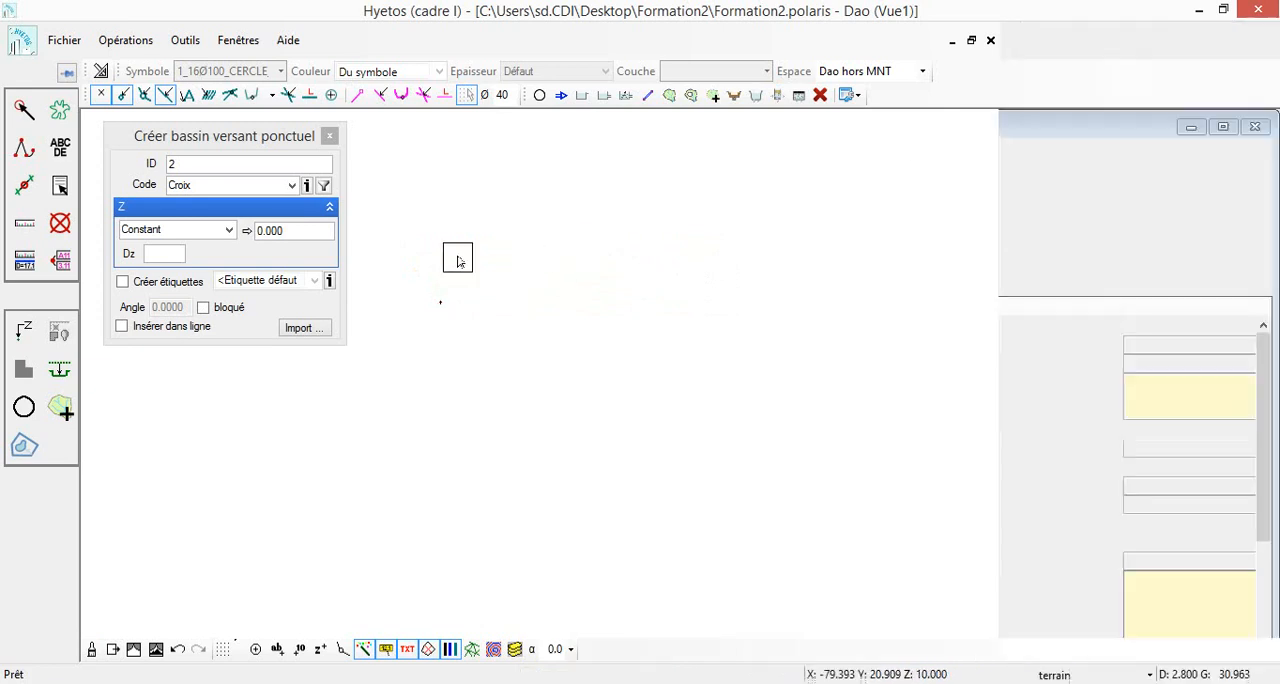
left_click_drag(449, 281, 476, 260)
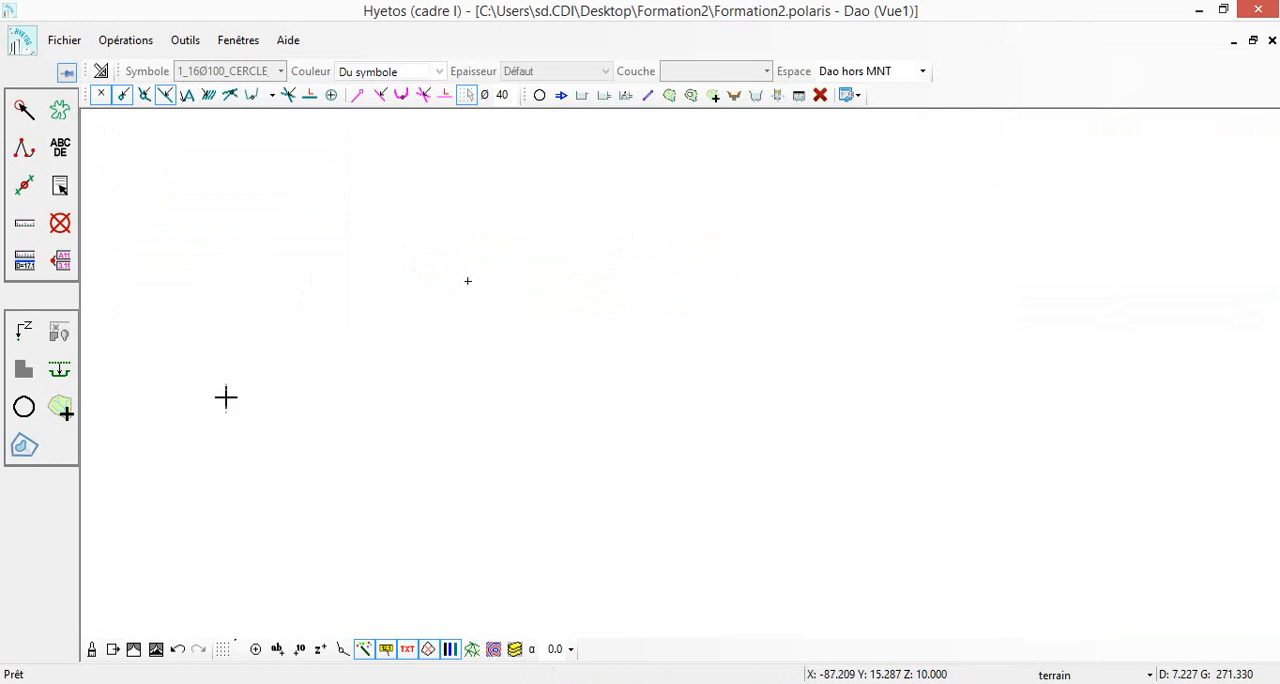
Calculate the design rainfall (pluie de projet) in the hydrology calculations of the Explorateur, using the pluie test rainfall data
left_click(240, 40)
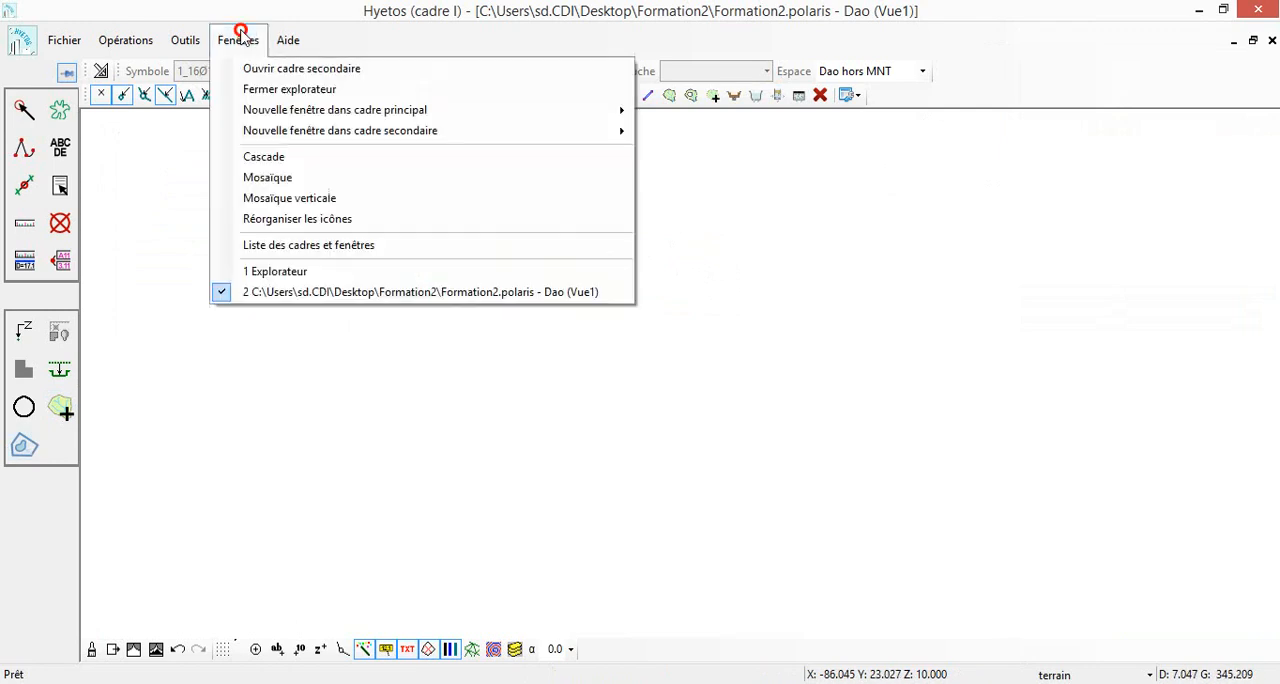
left_click(290, 270)
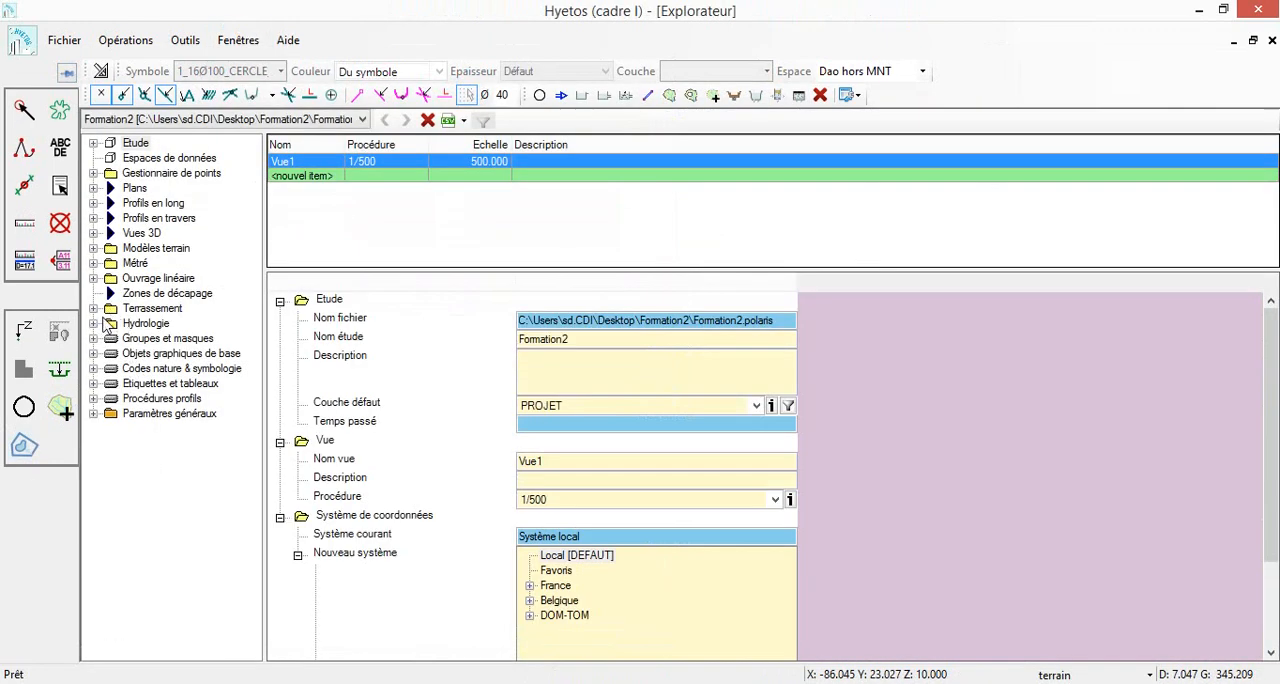
double_click(105, 326)
left_click(159, 383)
left_click(565, 241)
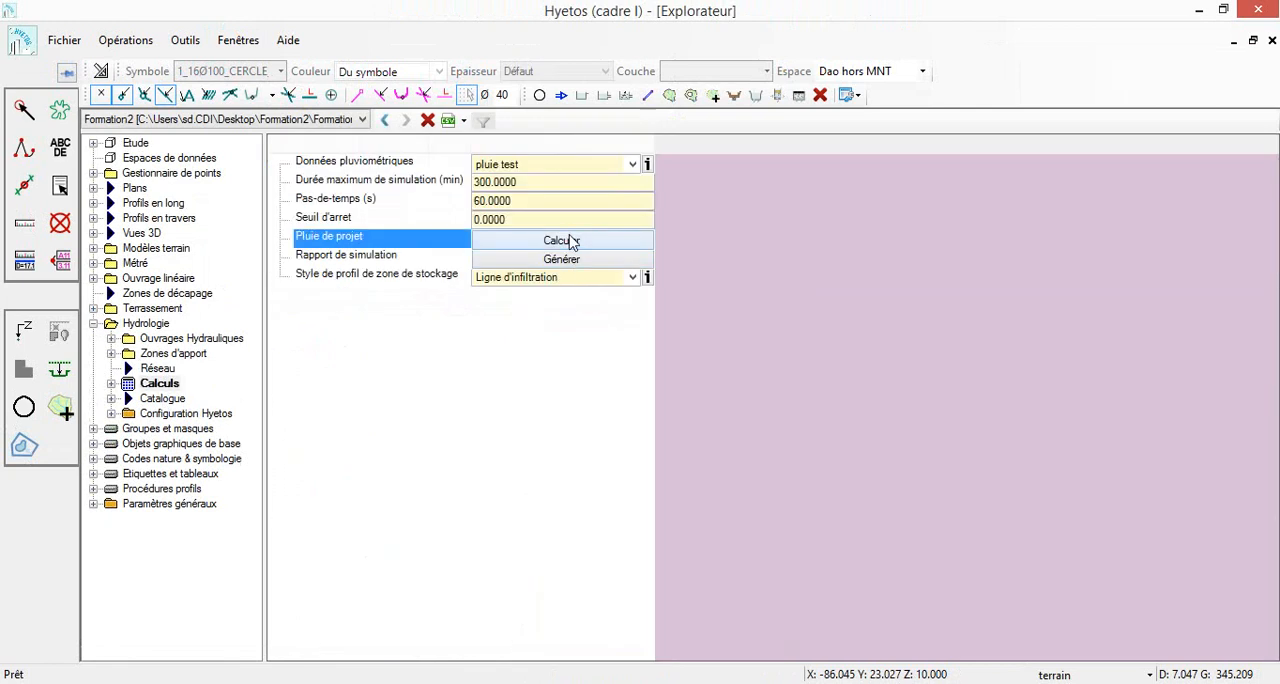
Examine the outlet volume calculated for BV in the list of punctual contribution zones
left_click(112, 354)
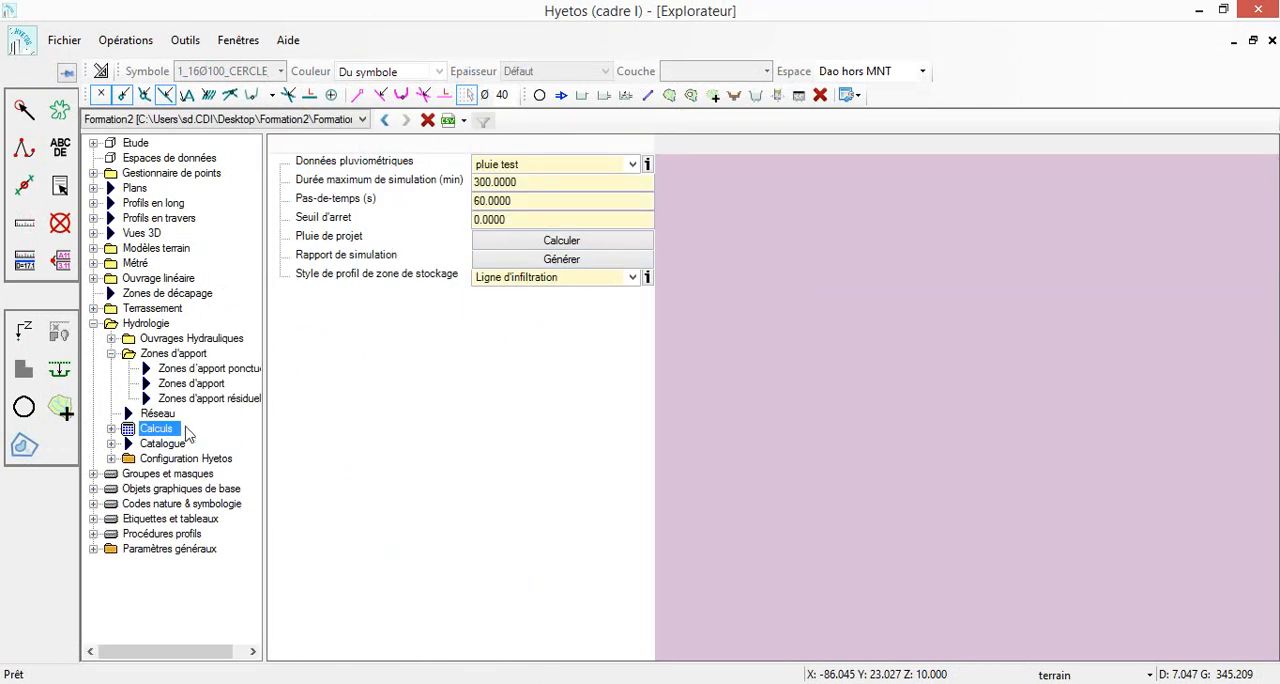
left_click(212, 381)
left_click(205, 368)
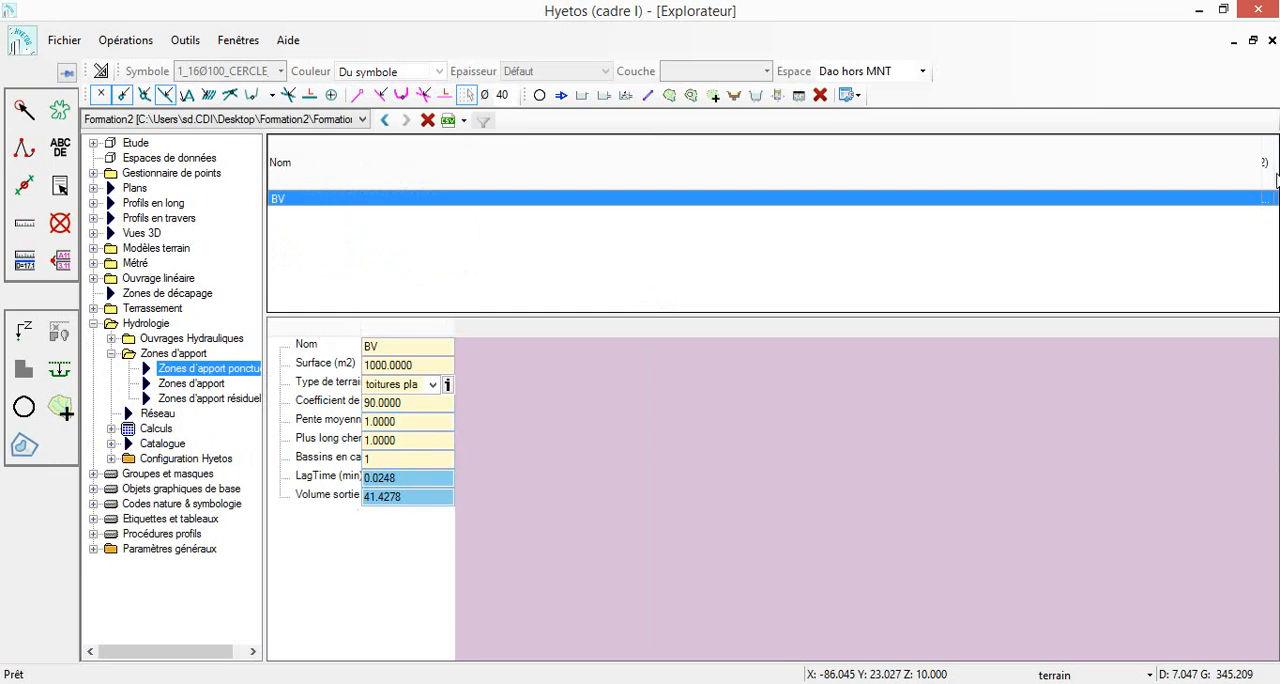
left_click_drag(1259, 166, 870, 208)
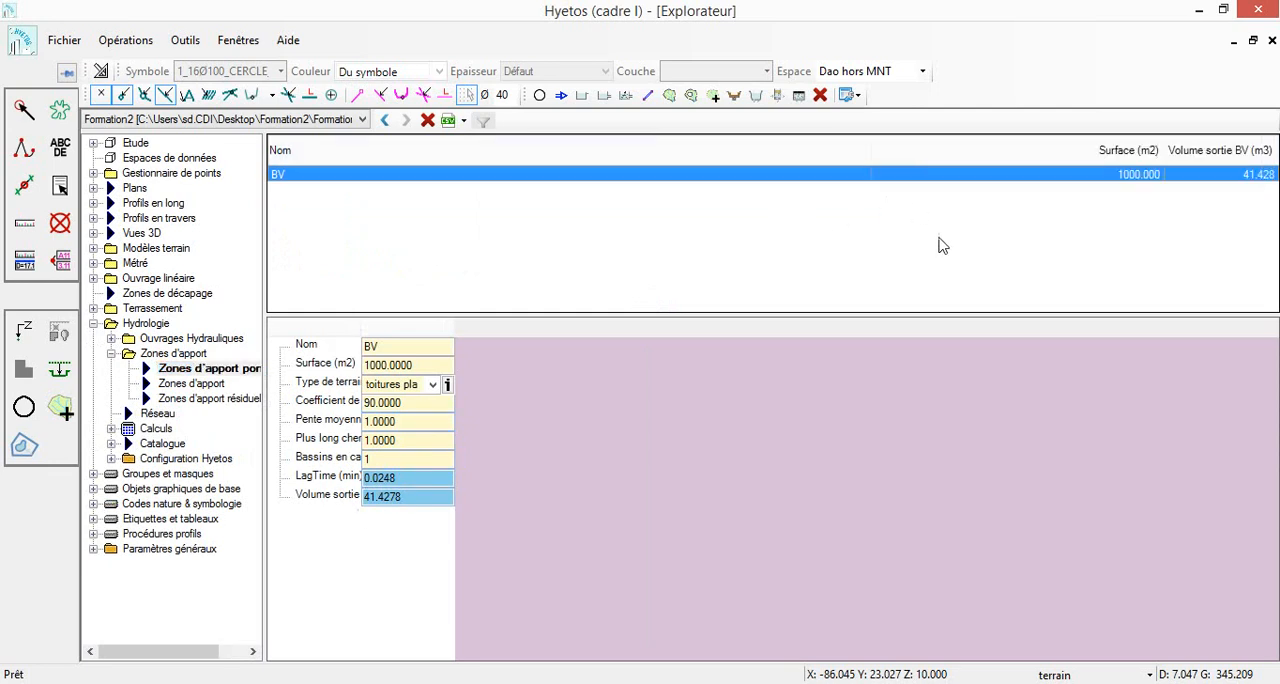
Draw a circle by centre and radius beside the BV point in the plan, with Z 10 and radius 0.5
key("ctrl+Tab")
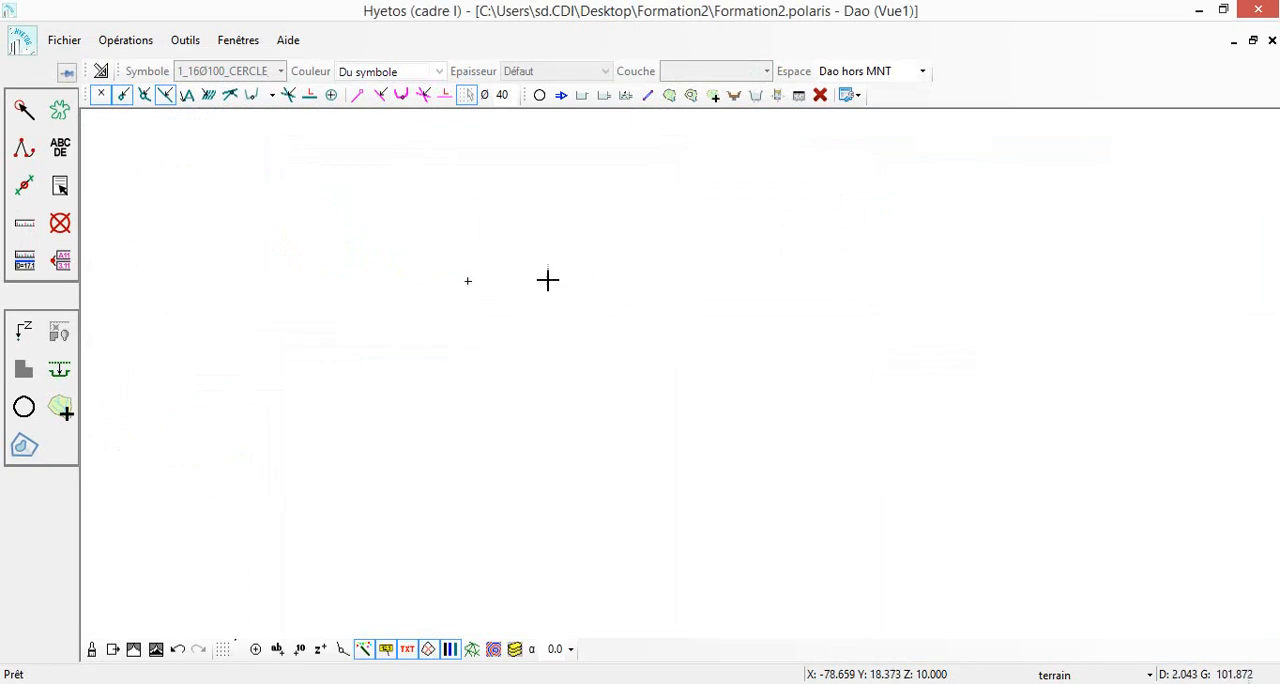
left_click(24, 148)
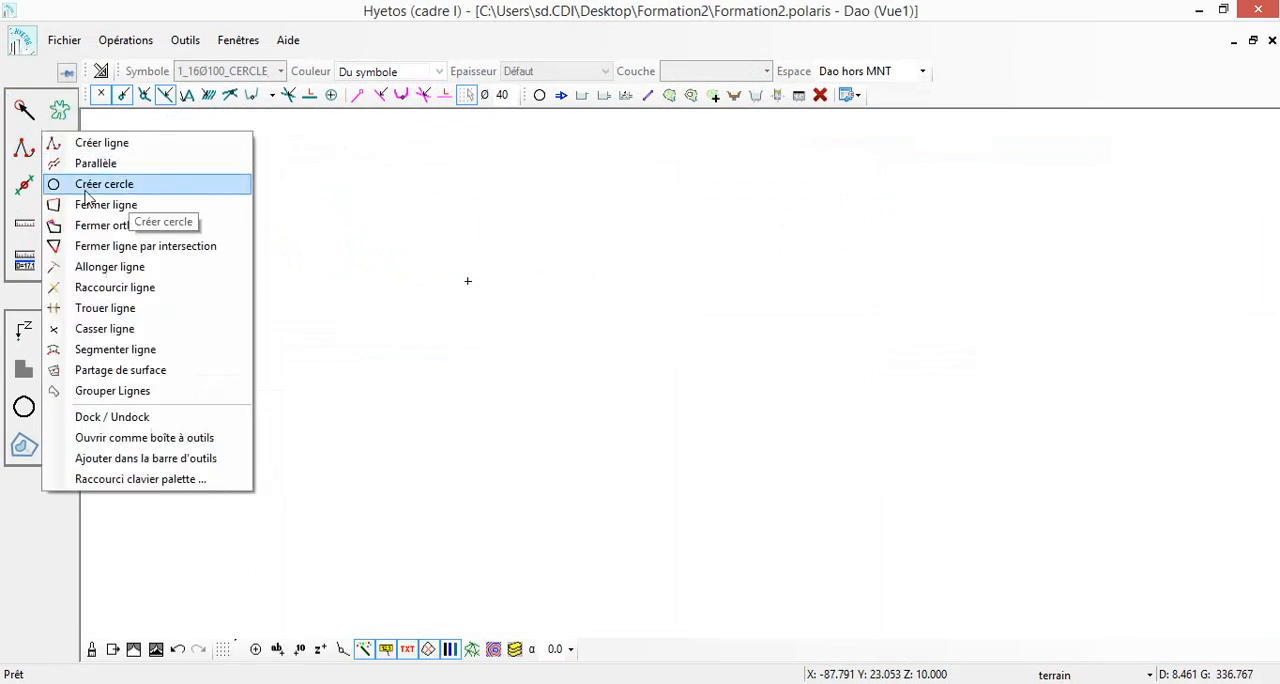
left_click(145, 188)
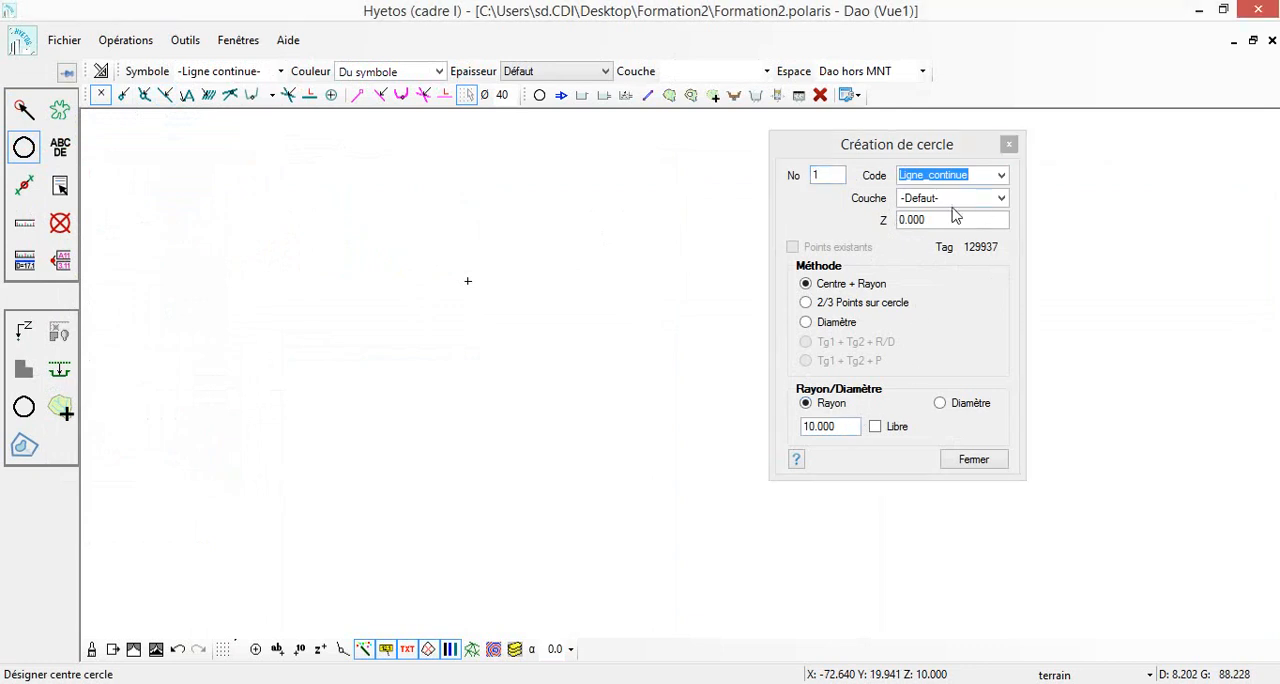
left_click(952, 220)
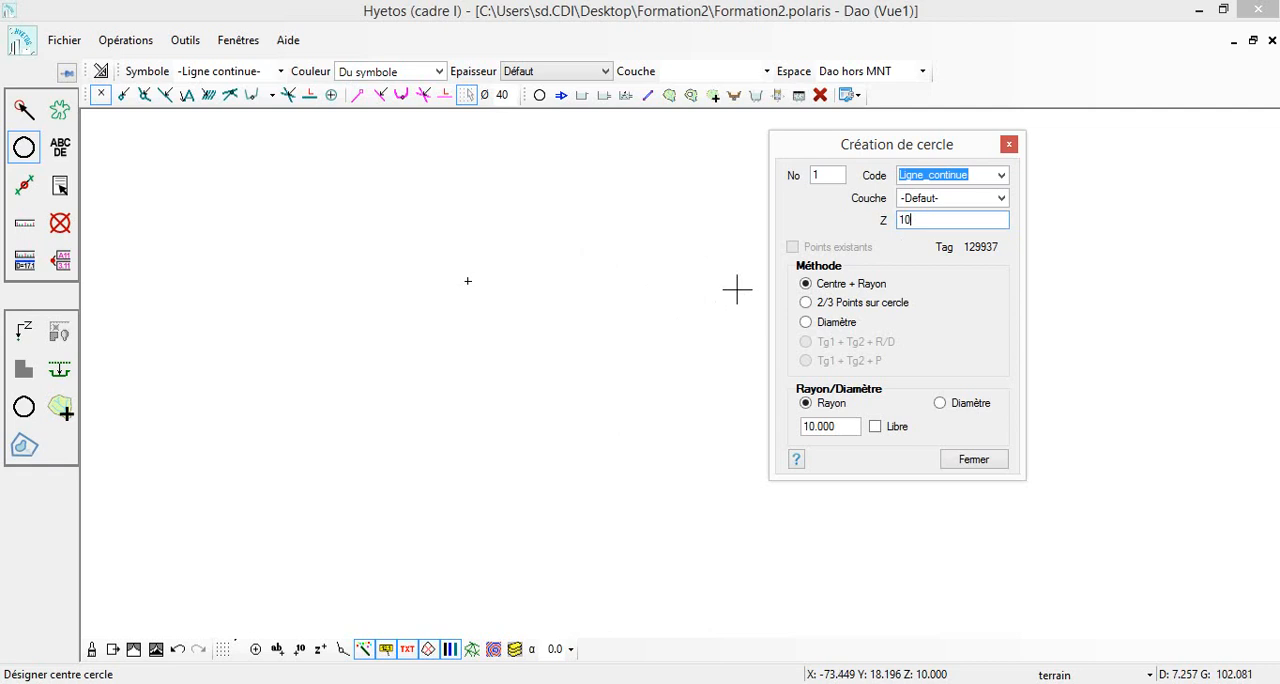
left_click(847, 426)
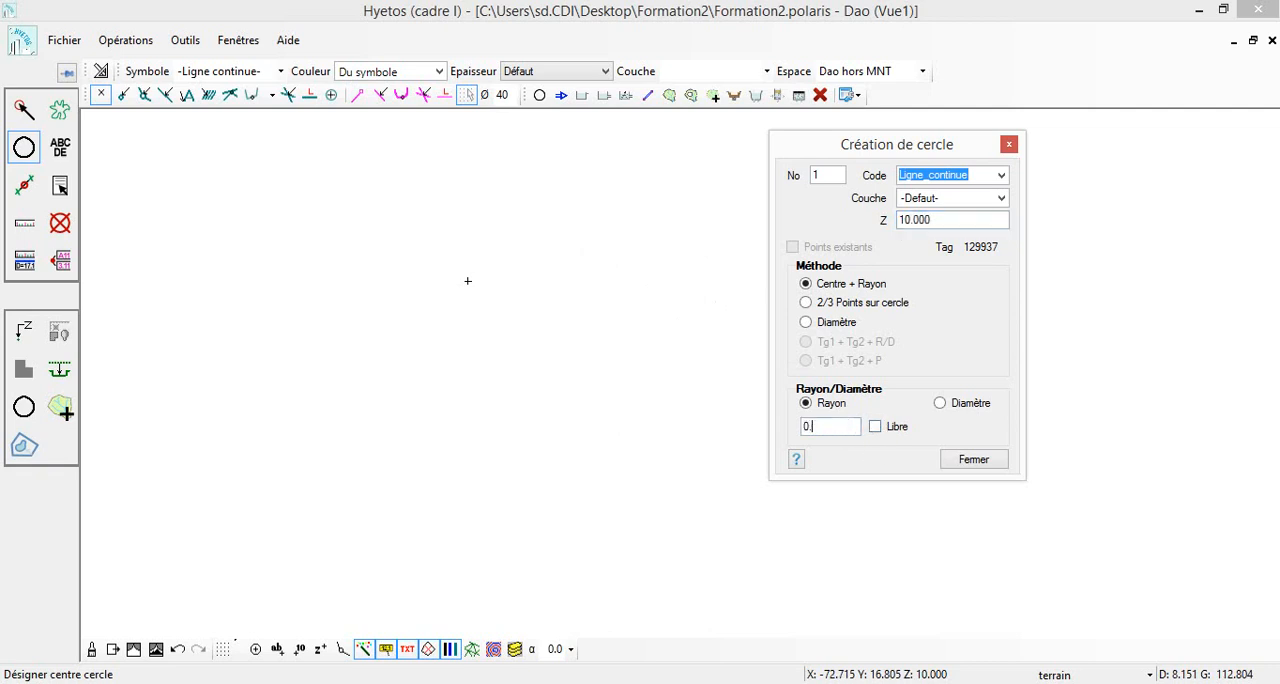
left_click(616, 285)
key("Escape")
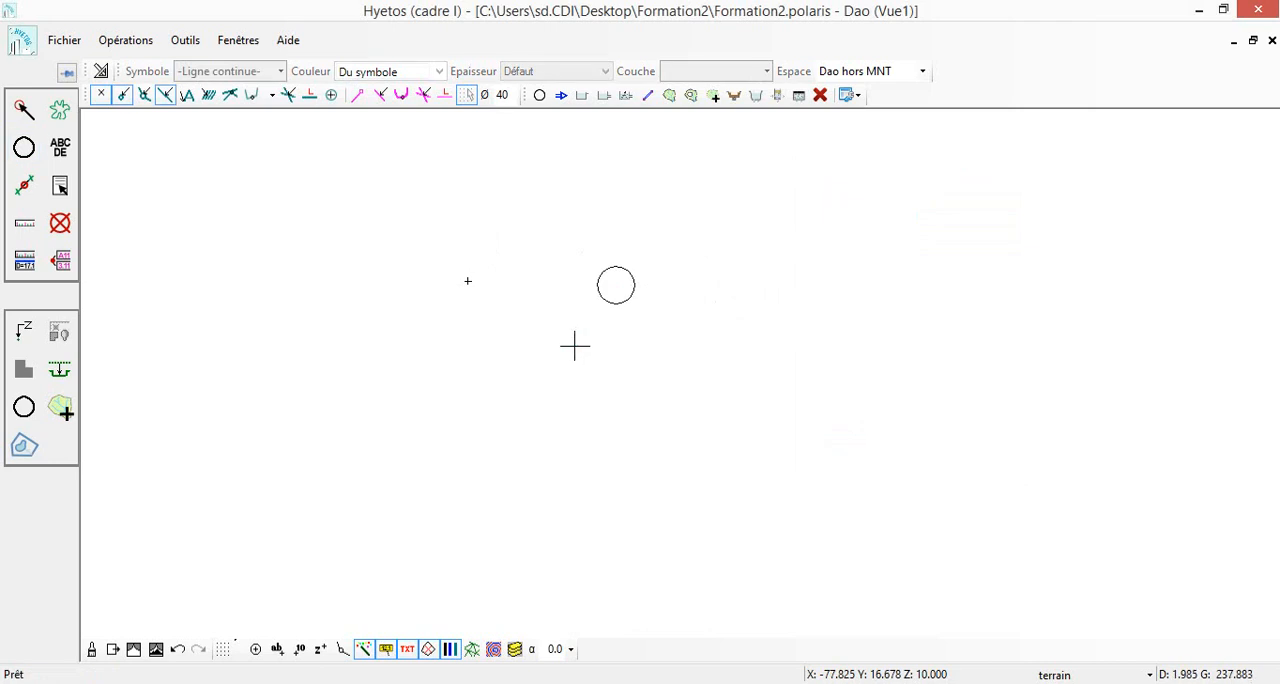
Tile the Dao plan view and the Explorateur side by side, with the BV point and the circle in view
left_click_drag(574, 333, 558, 361)
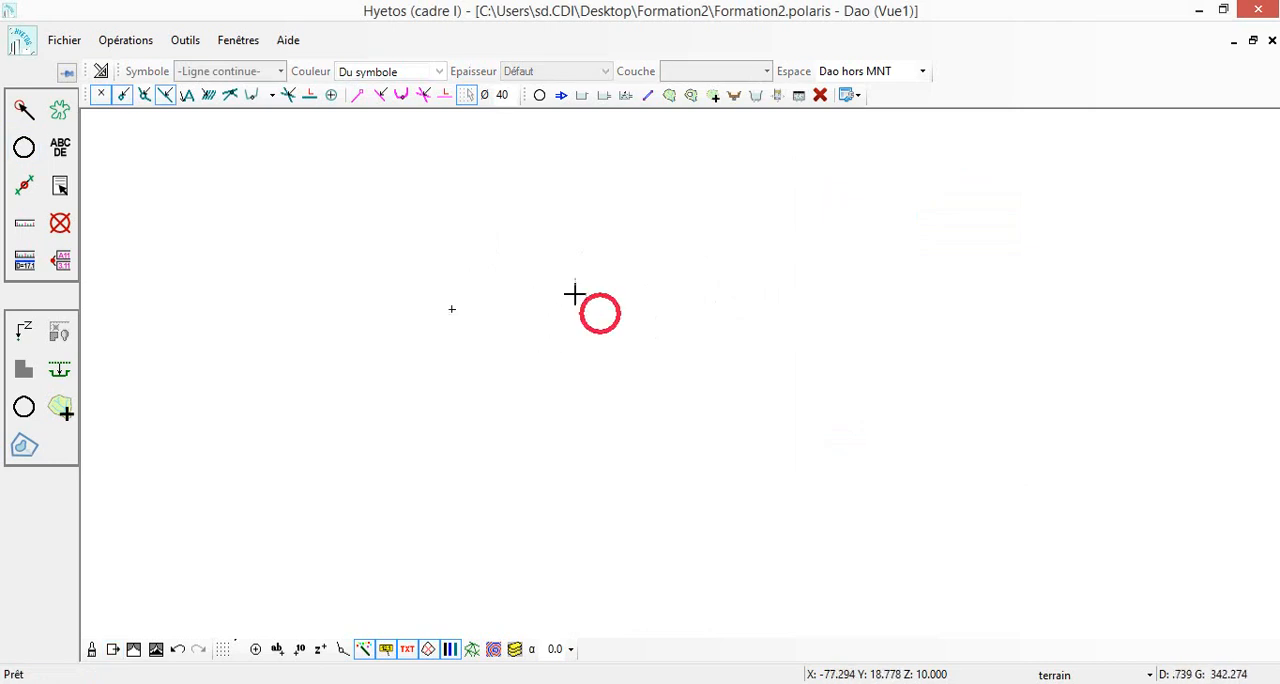
left_click(248, 41)
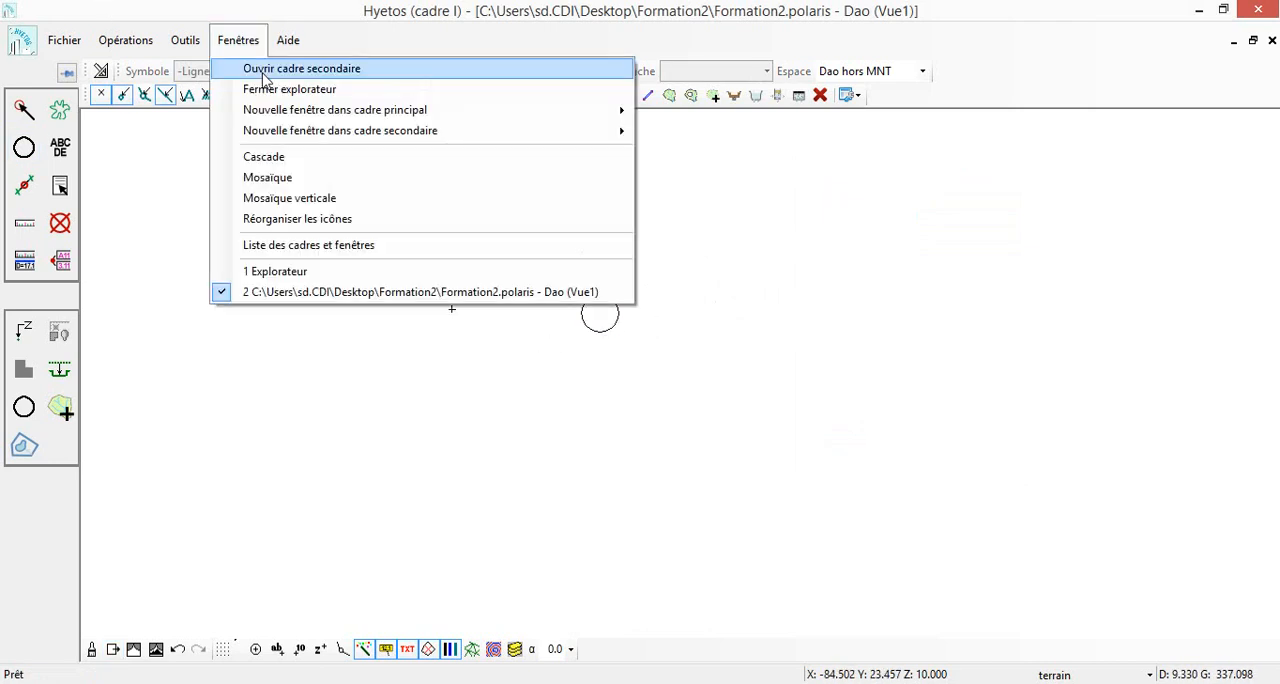
left_click(297, 198)
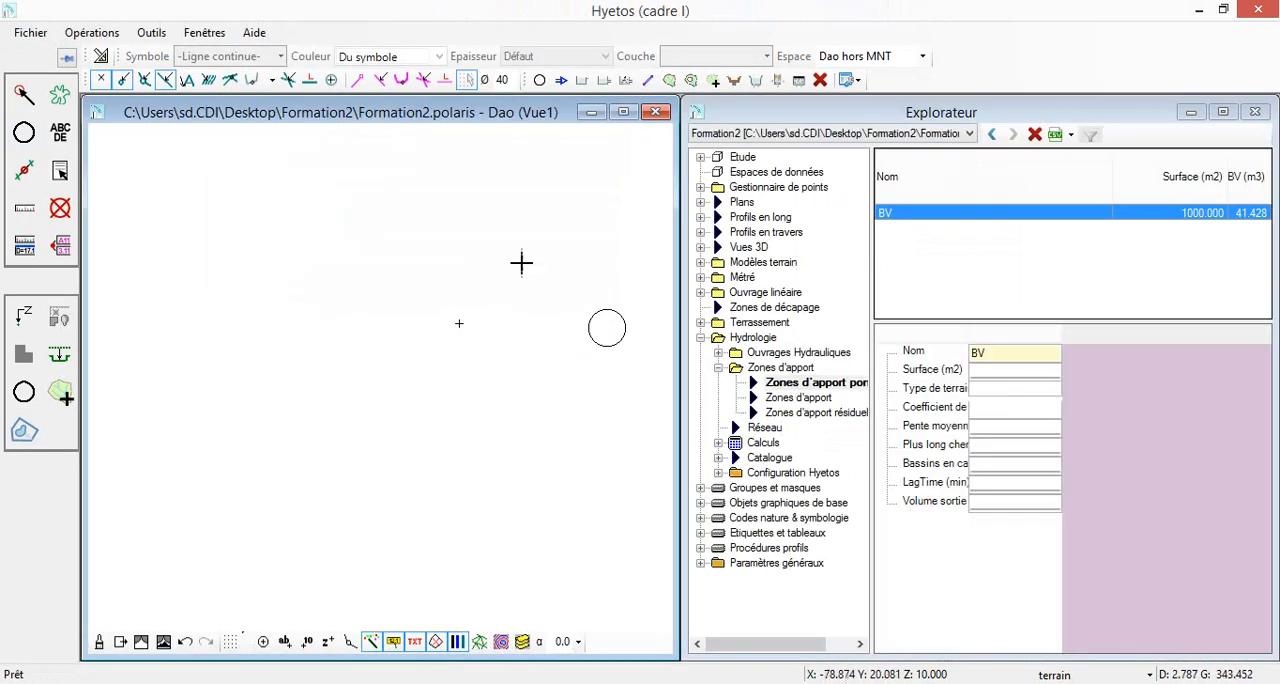
left_click_drag(525, 260, 380, 259)
Add an earthworks project (Terrassement) item named puits with the nature Puits d'infiltration
left_click(701, 322)
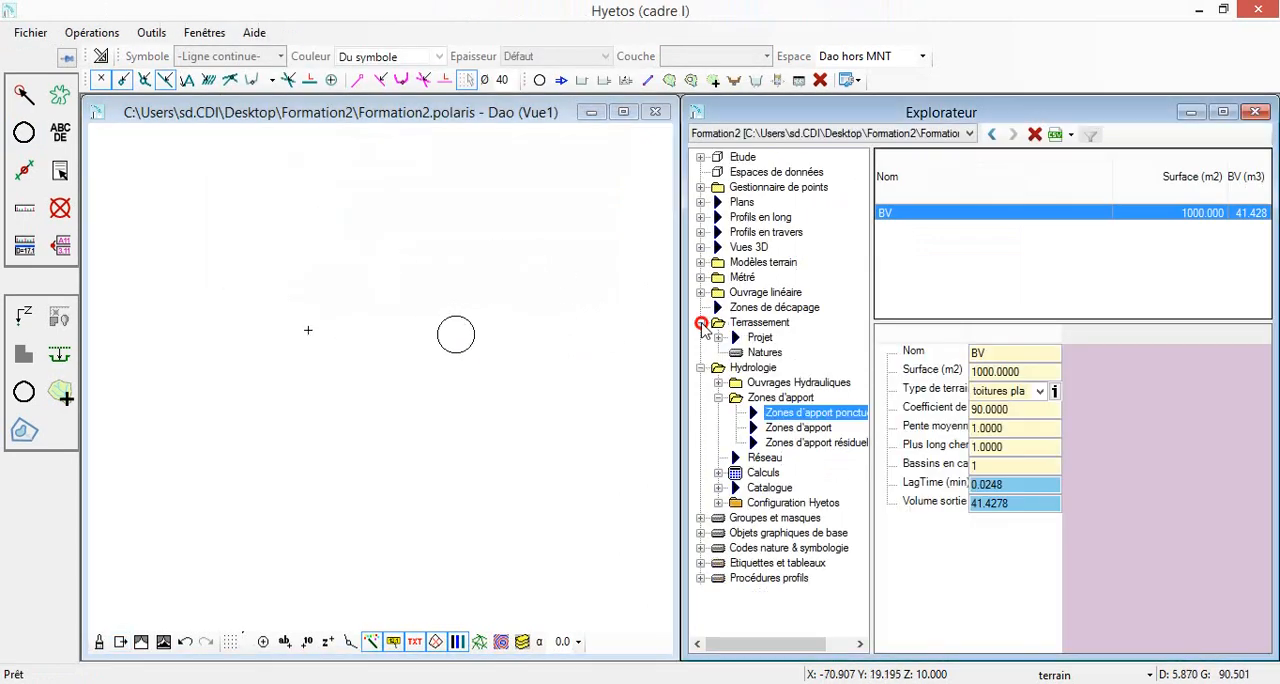
left_click(762, 338)
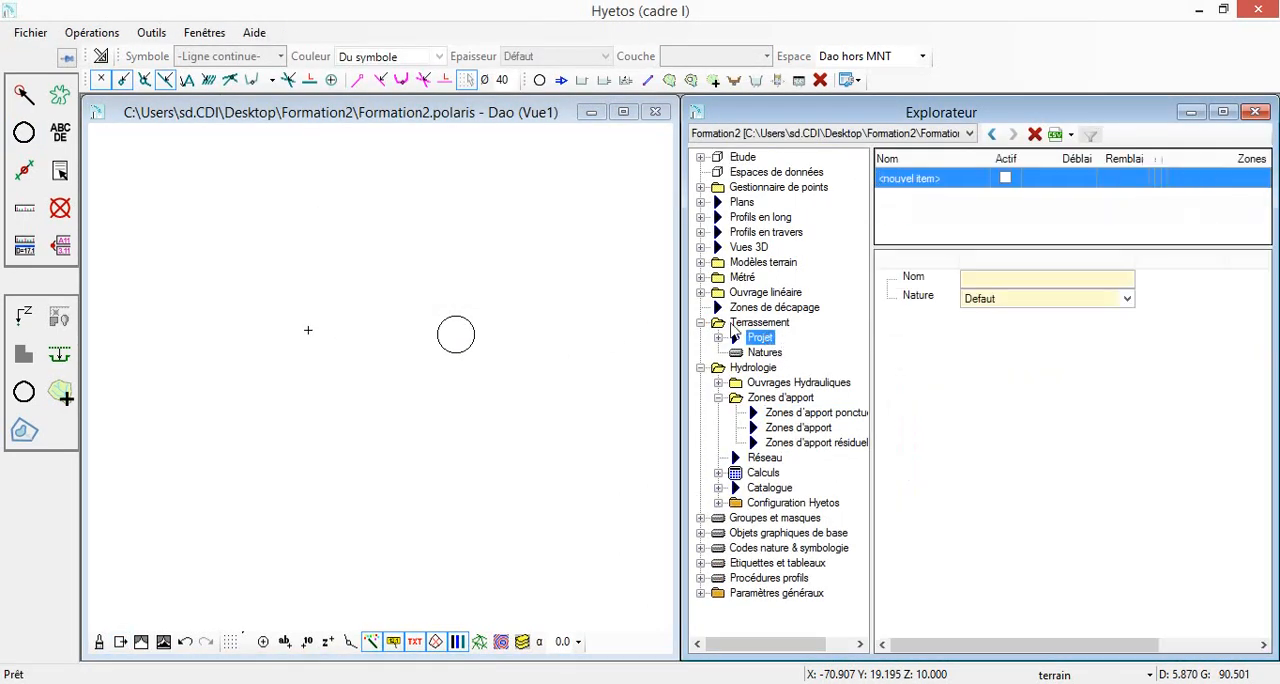
left_click(985, 297)
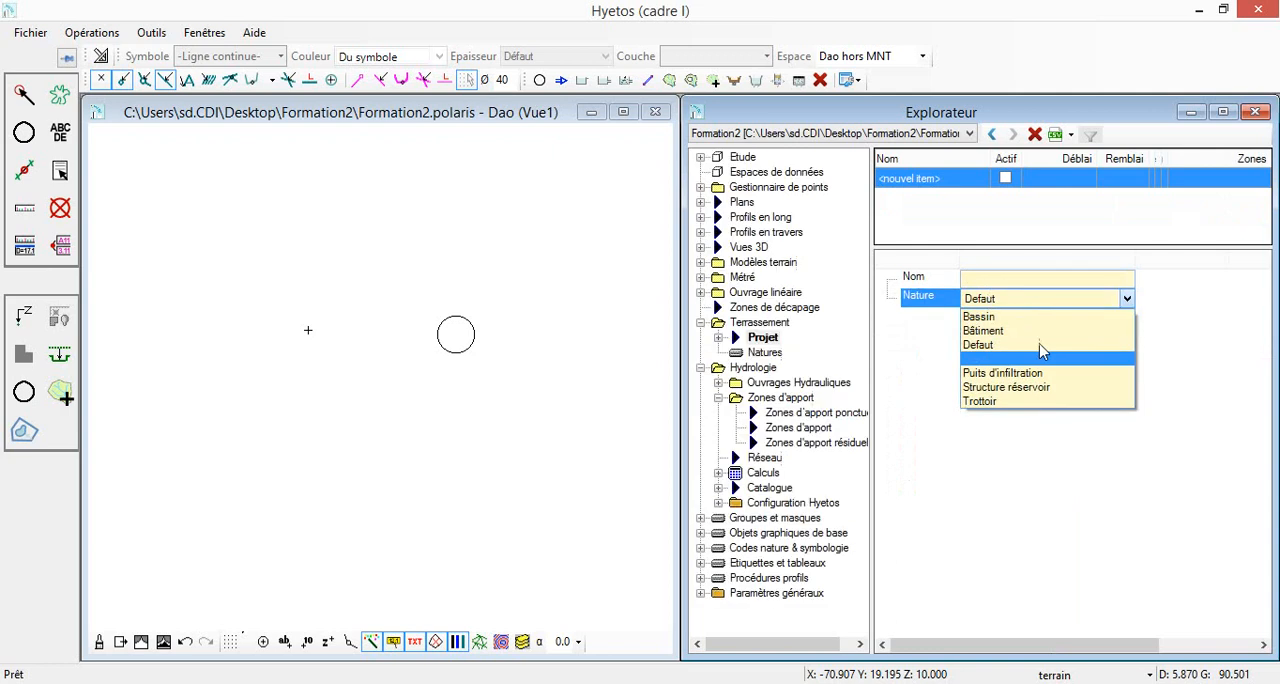
left_click(1002, 372)
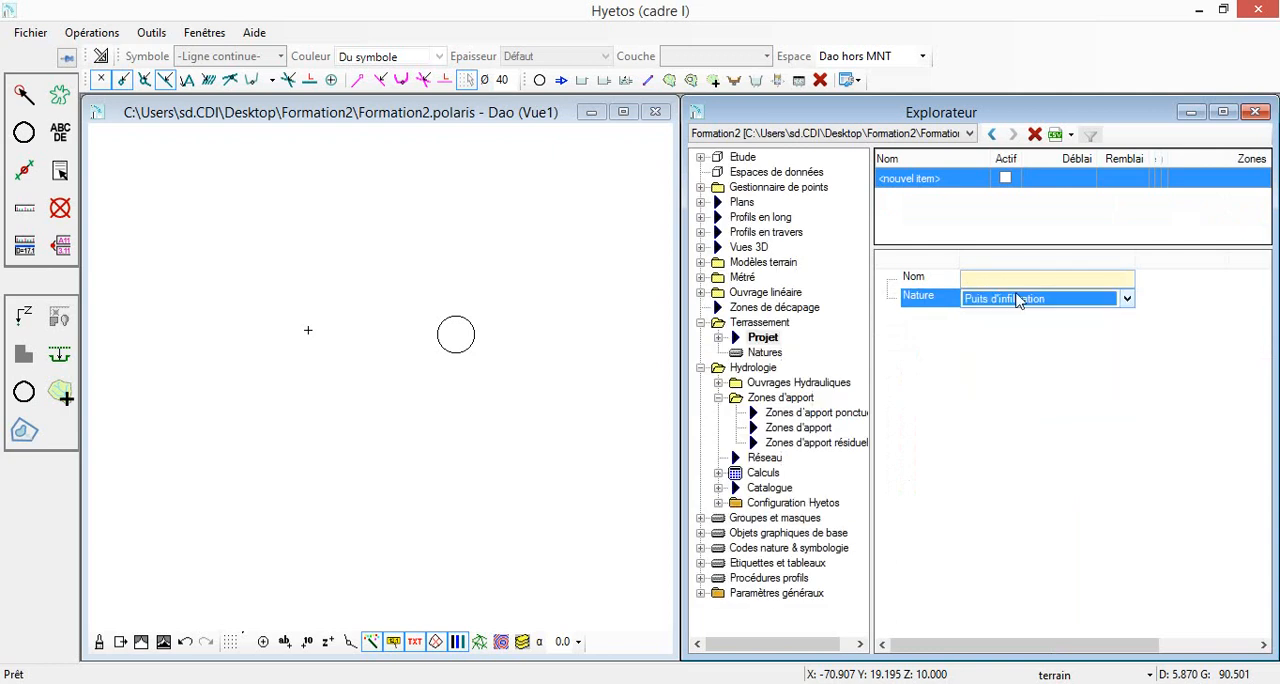
left_click(1014, 280)
type("puits")
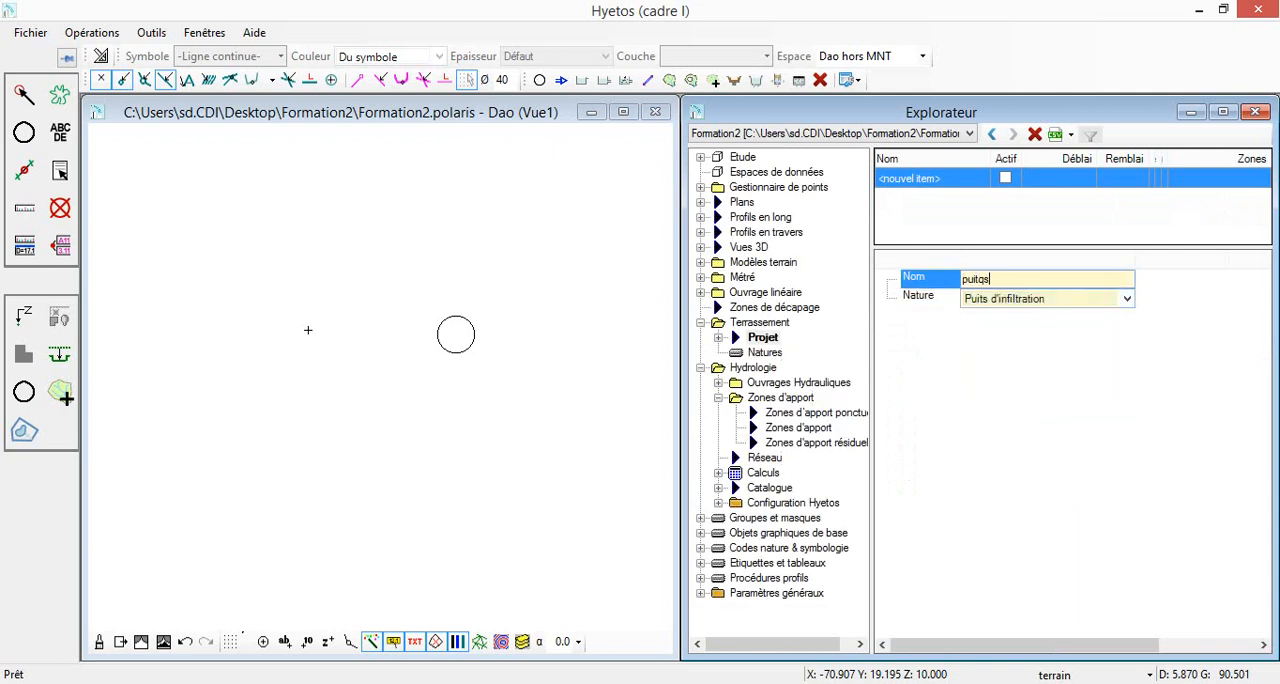
key("Return")
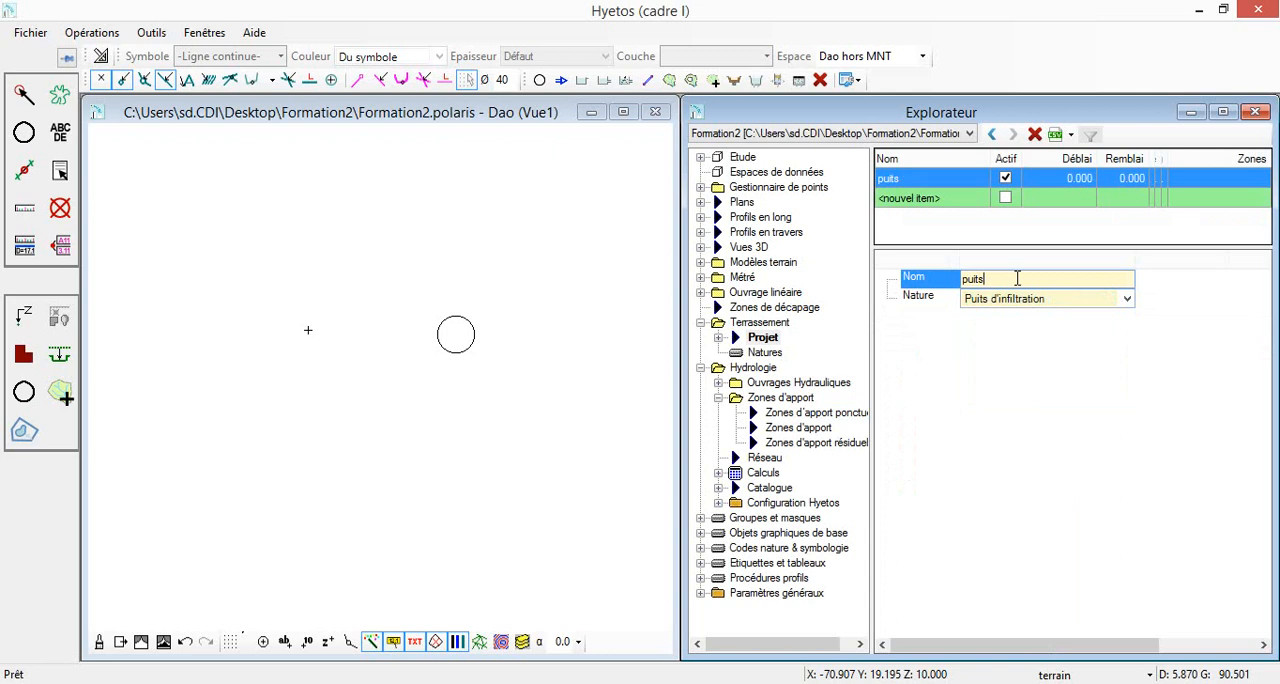
Create a new puits platform from the existing circle as its perimeter, keeping the entity's Z, and display the platform's properties
left_click(37, 341)
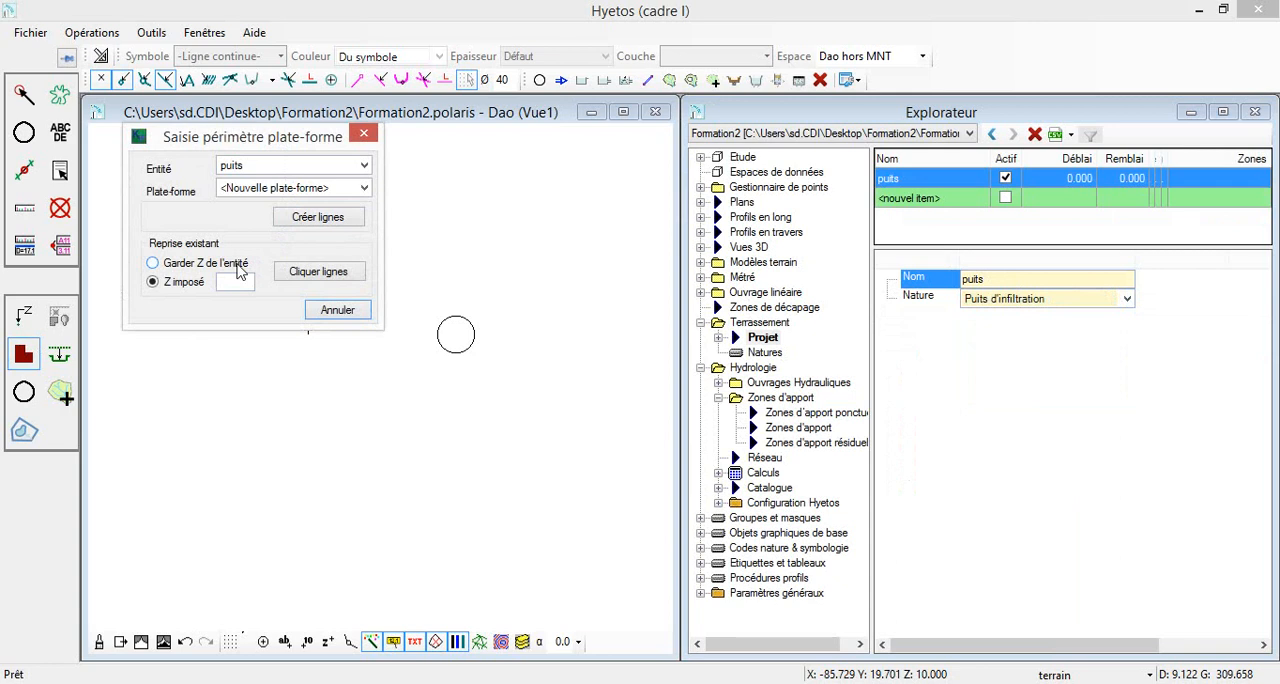
left_click(225, 265)
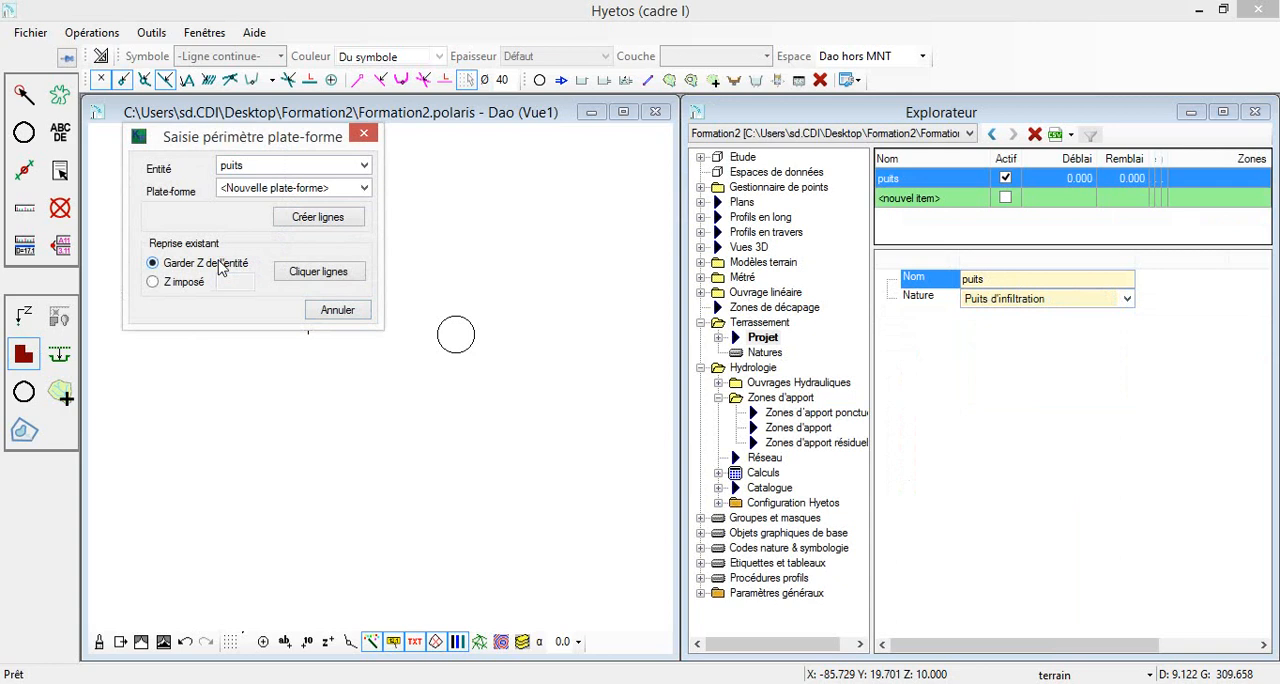
left_click(318, 272)
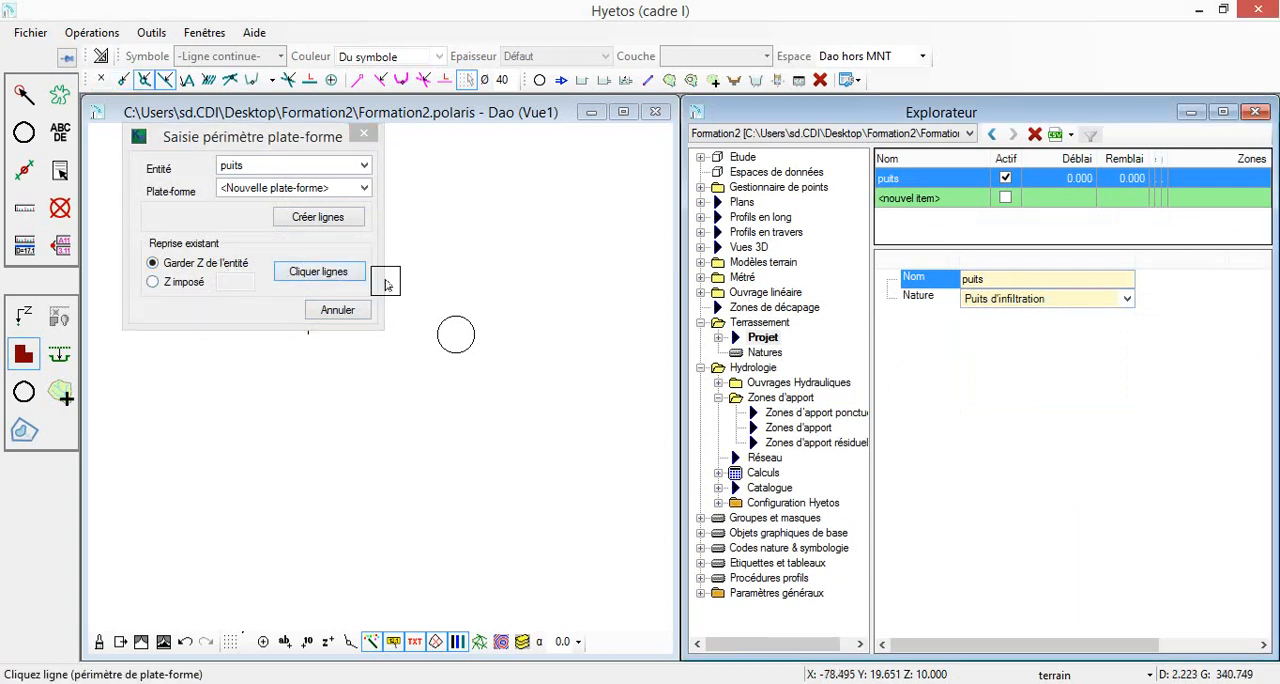
left_click(441, 313)
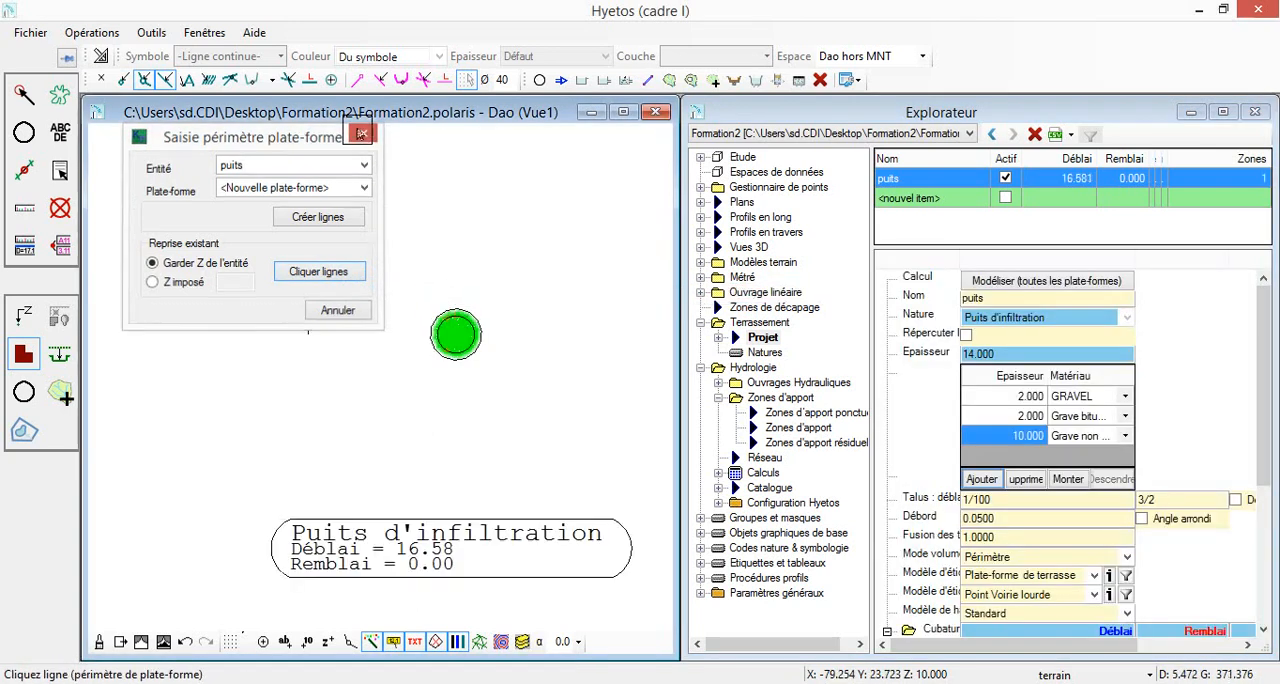
left_click(361, 134)
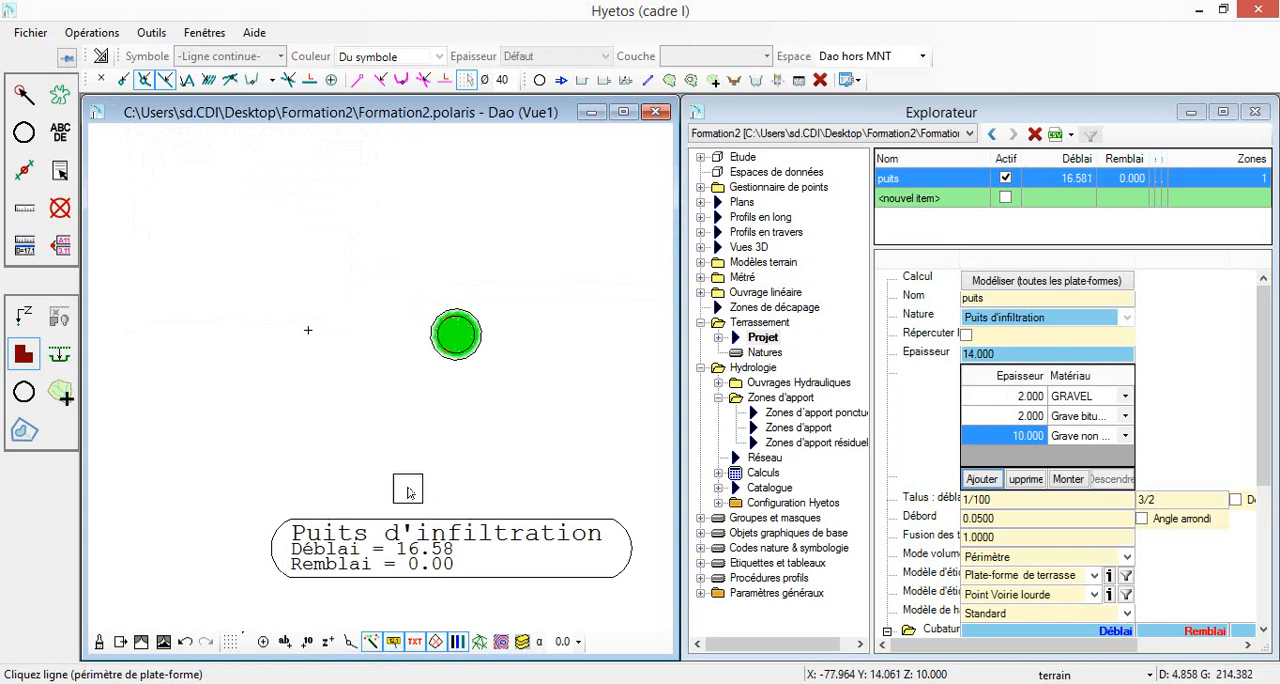
left_click(718, 337)
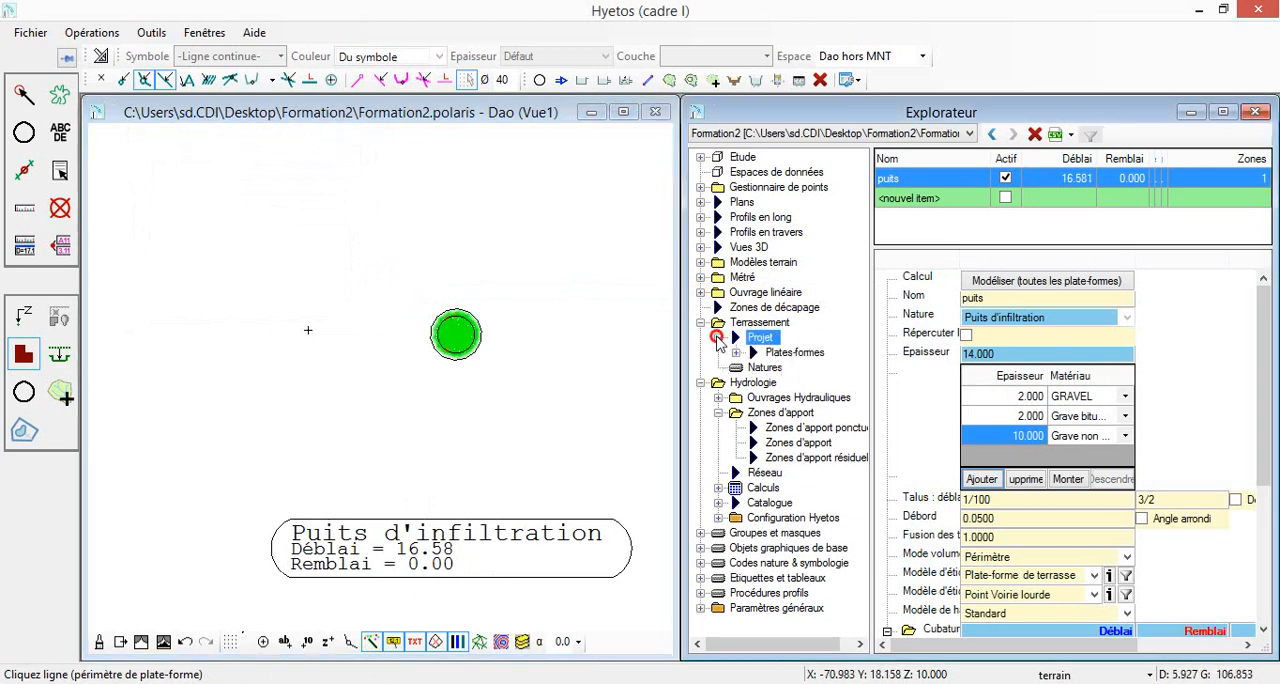
left_click(768, 355)
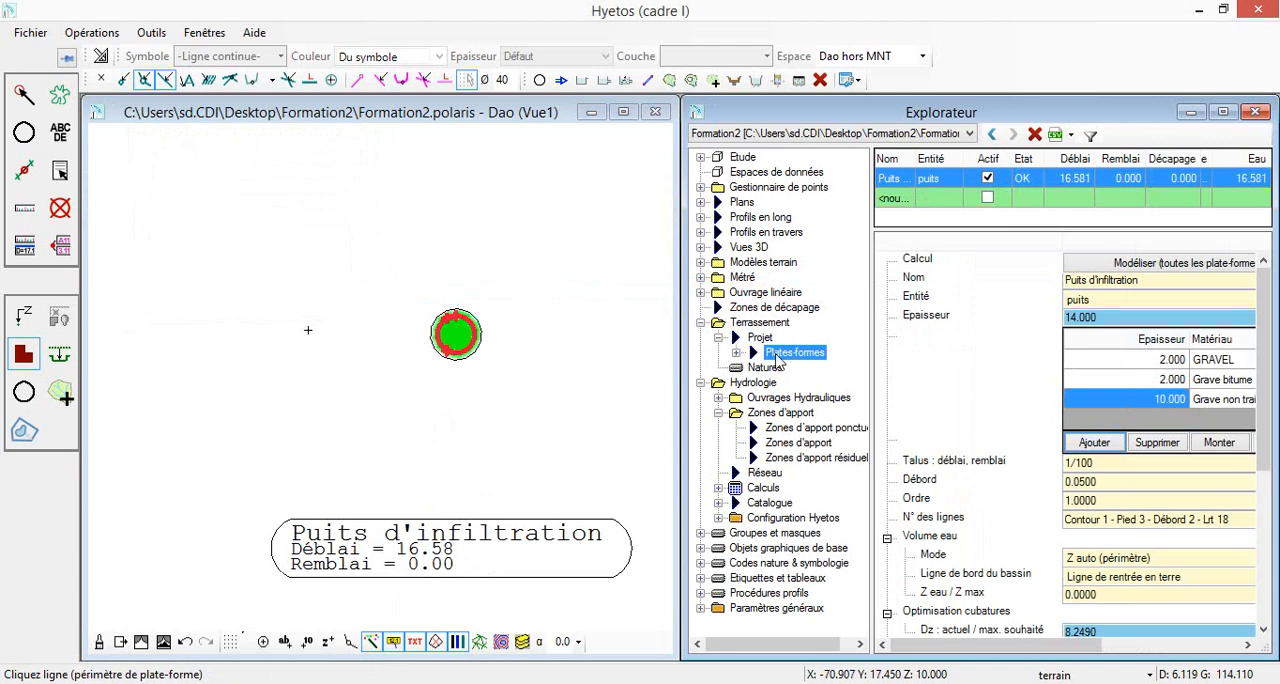
Draw a straight Ligne_continue line at Z 10 diagonally across the well and open the profile along it
left_click(24, 133)
left_click(210, 229)
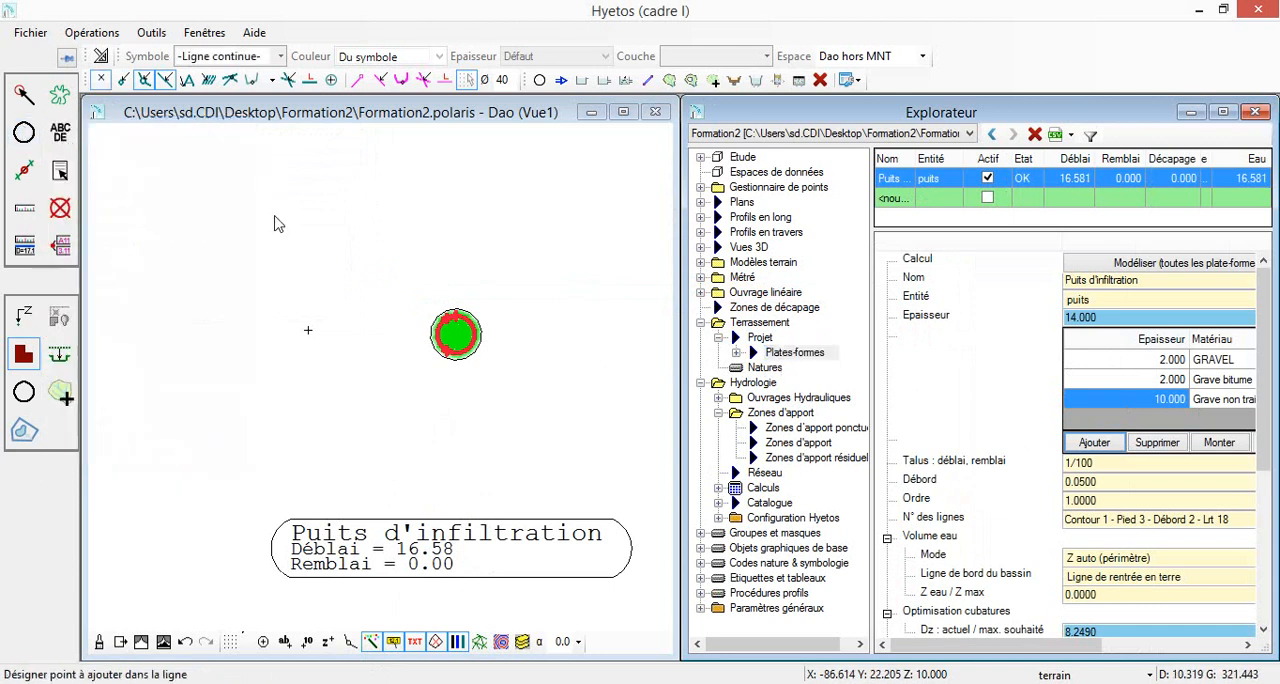
left_click(497, 392)
key("Escape")
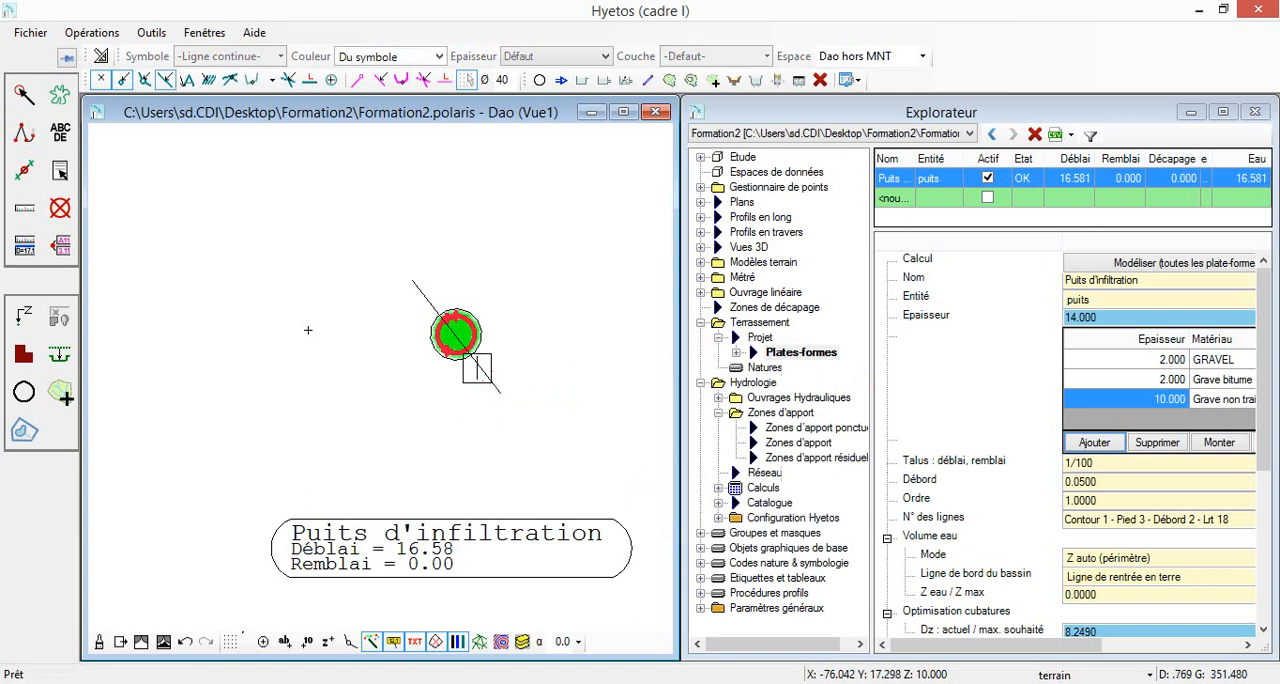
right_click(484, 372)
left_click(580, 649)
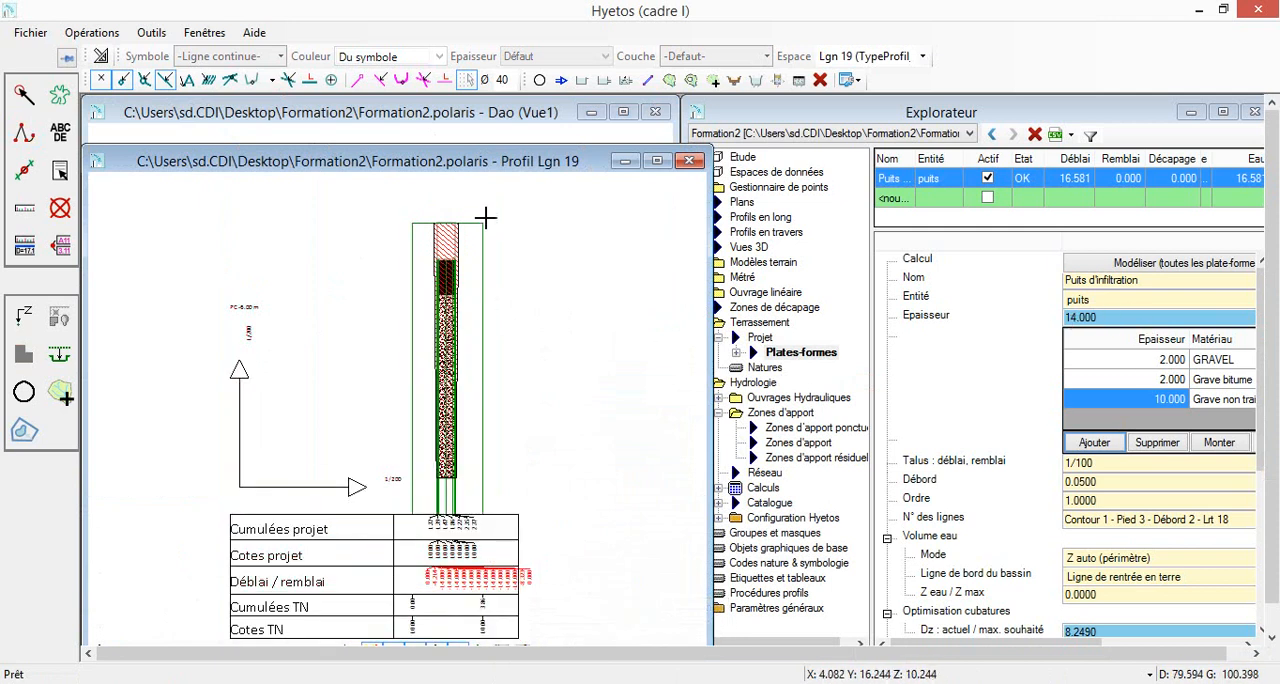
Set the platform's GRAVEL layer thickness to 1 and its Grave non traitée layer thickness to 14
left_click(1166, 366)
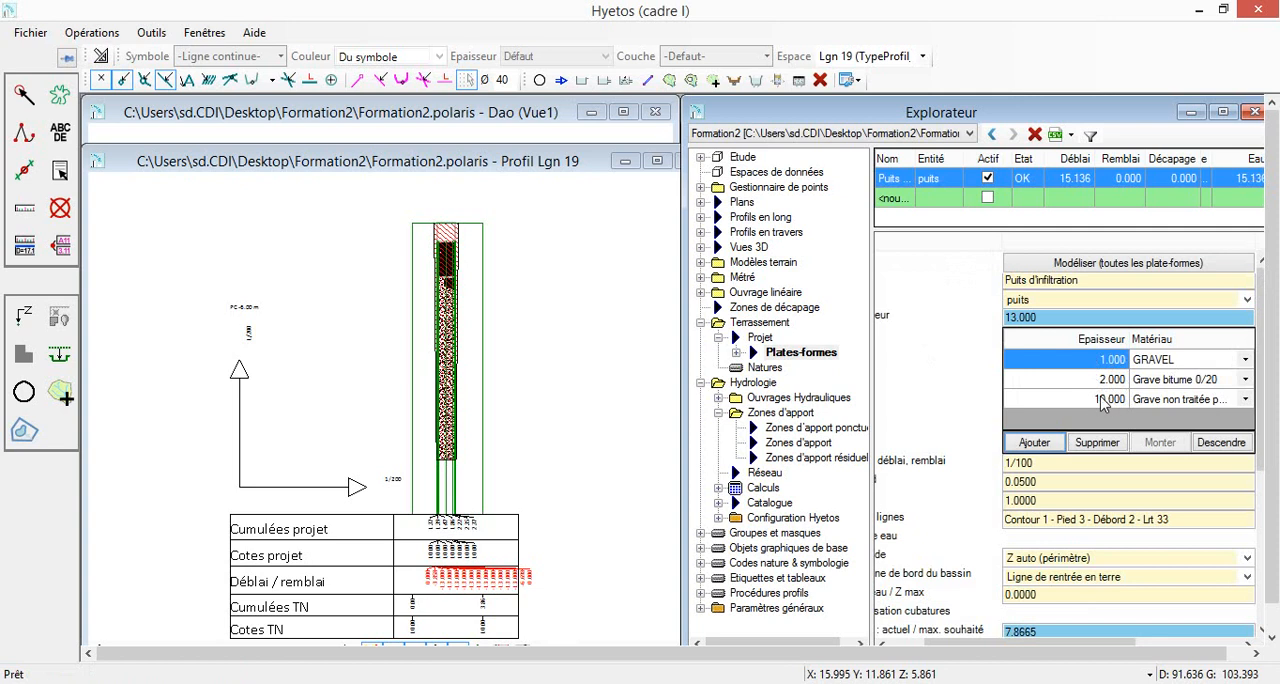
left_click(1102, 400)
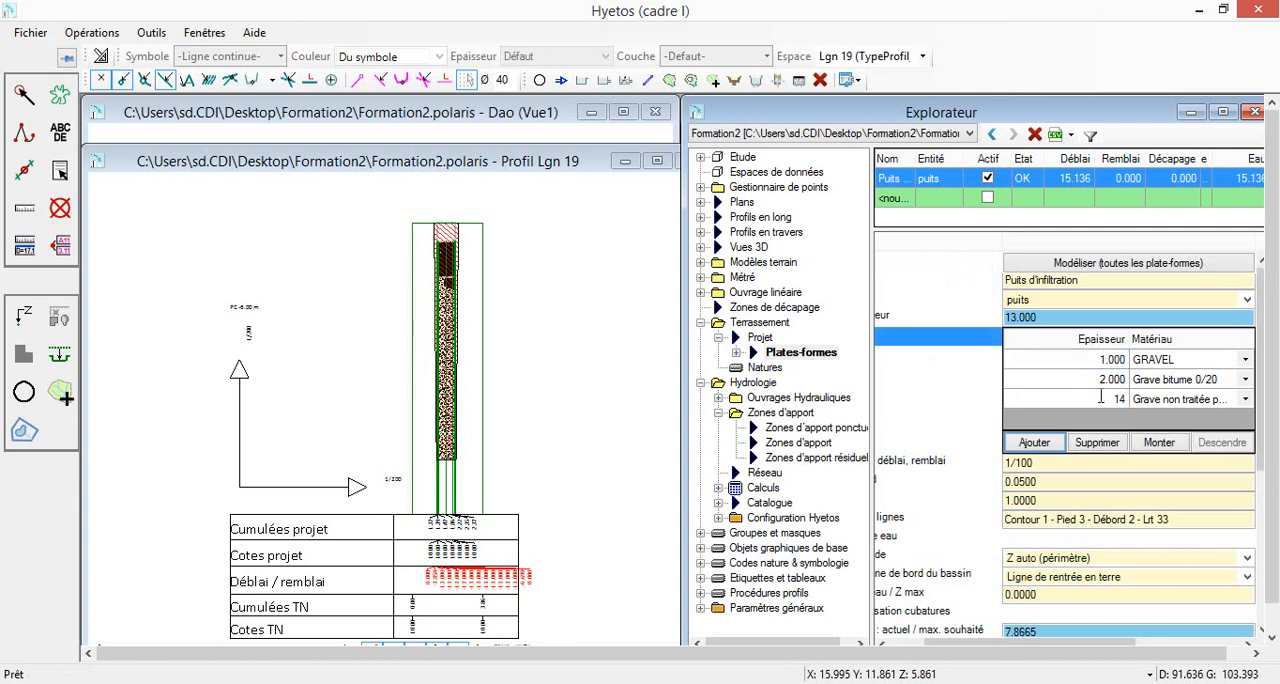
type("14")
key("Return")
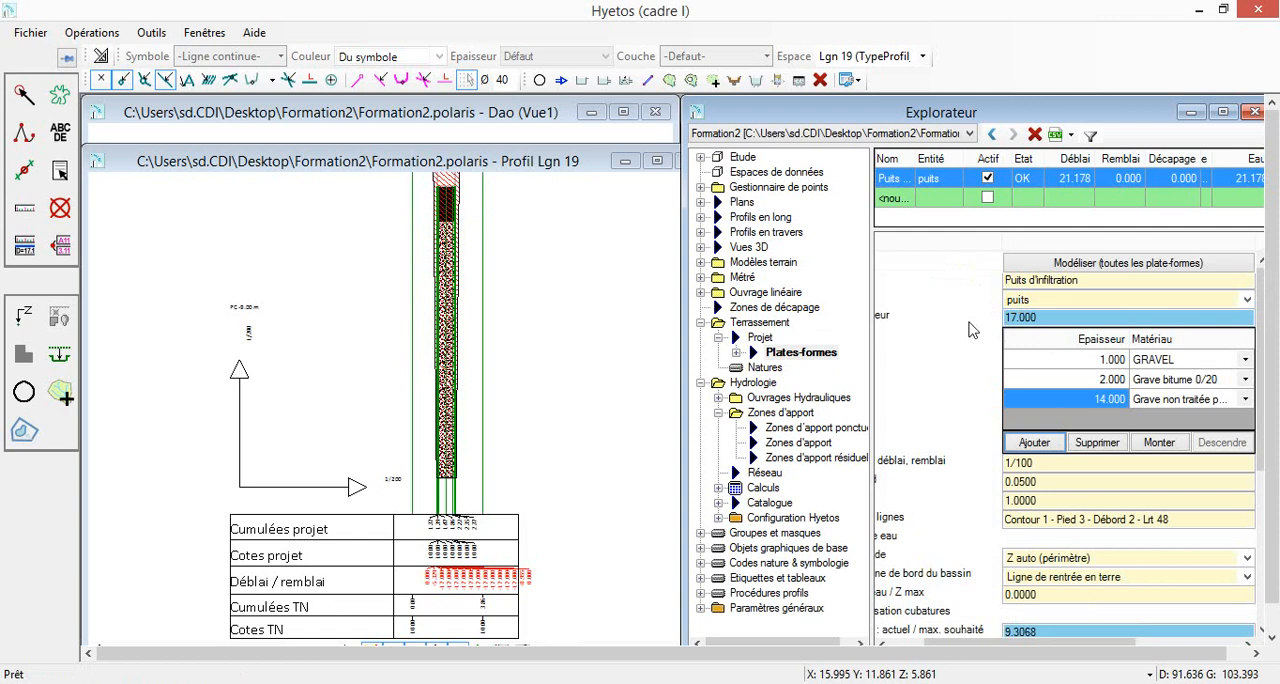
Associate the well's outer line in the Dao plan as an infiltration well (Association puit d'infiltration)
left_click(580, 345)
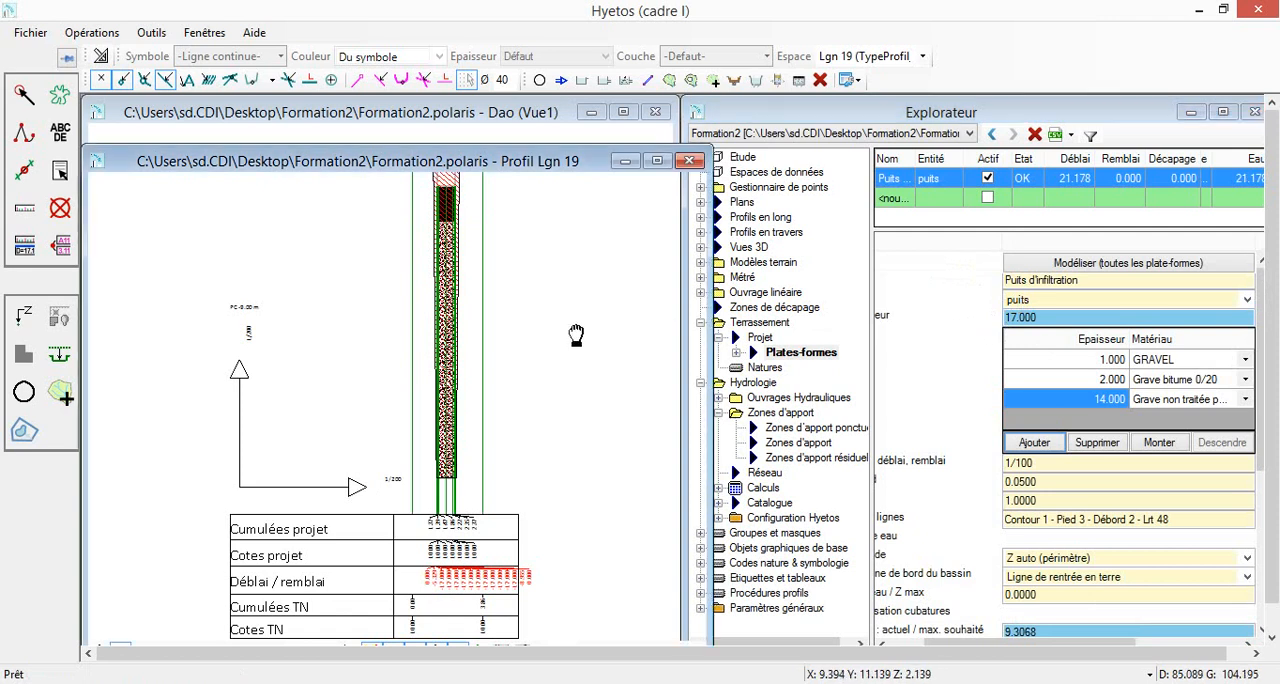
left_click(524, 133)
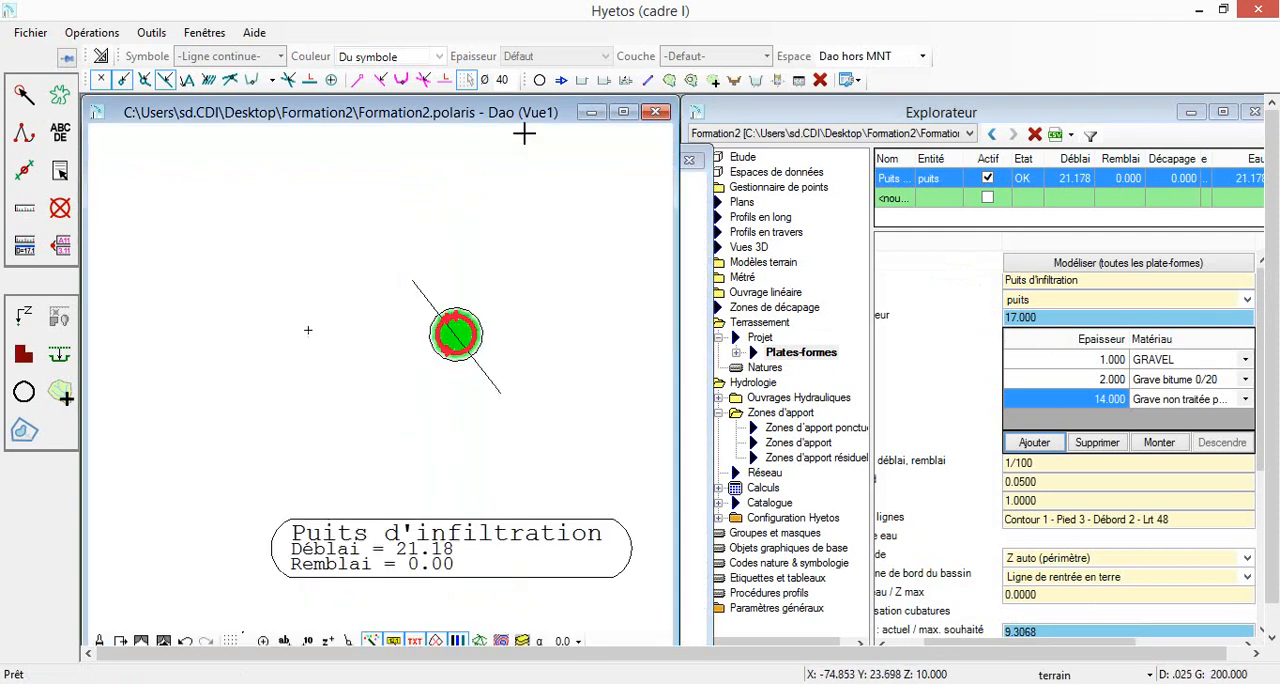
left_click(24, 392)
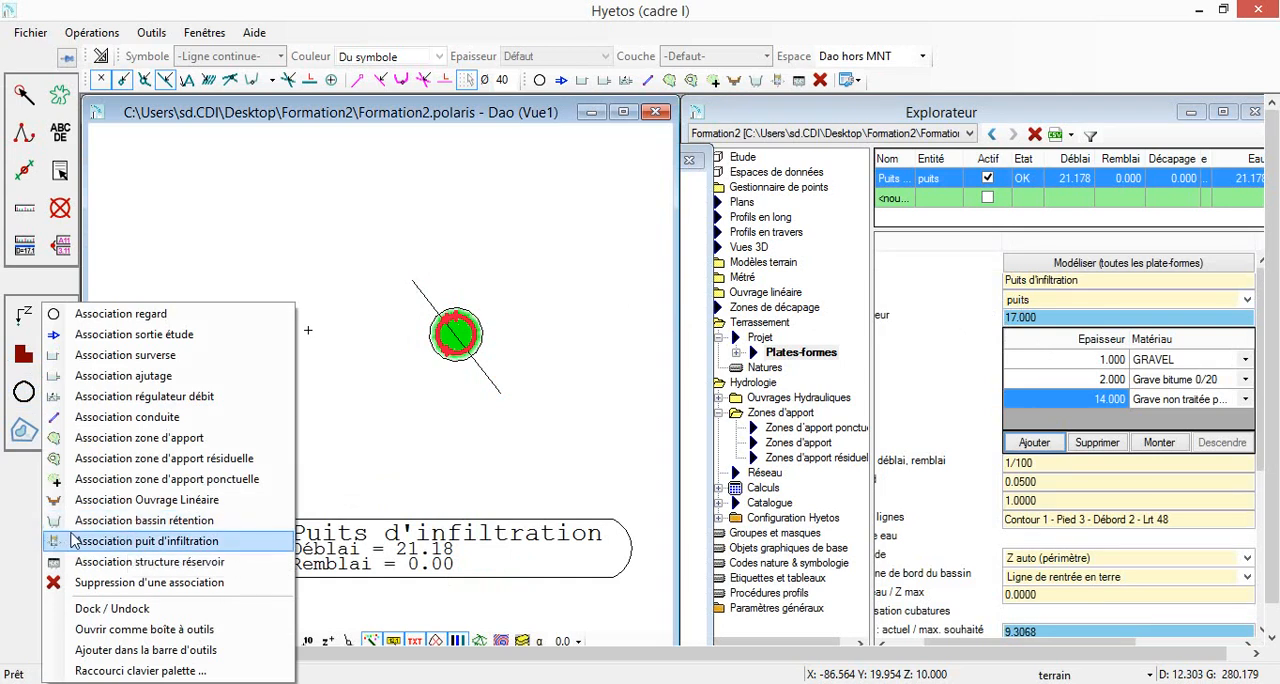
left_click(136, 542)
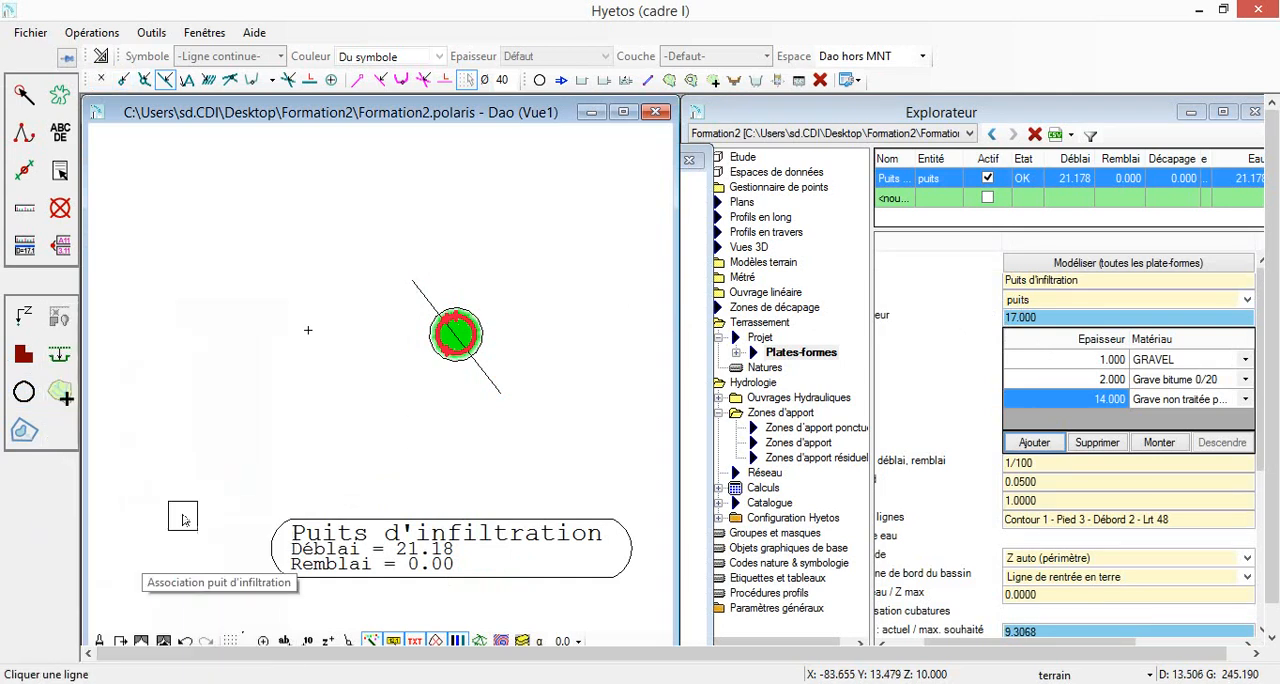
left_click(483, 318)
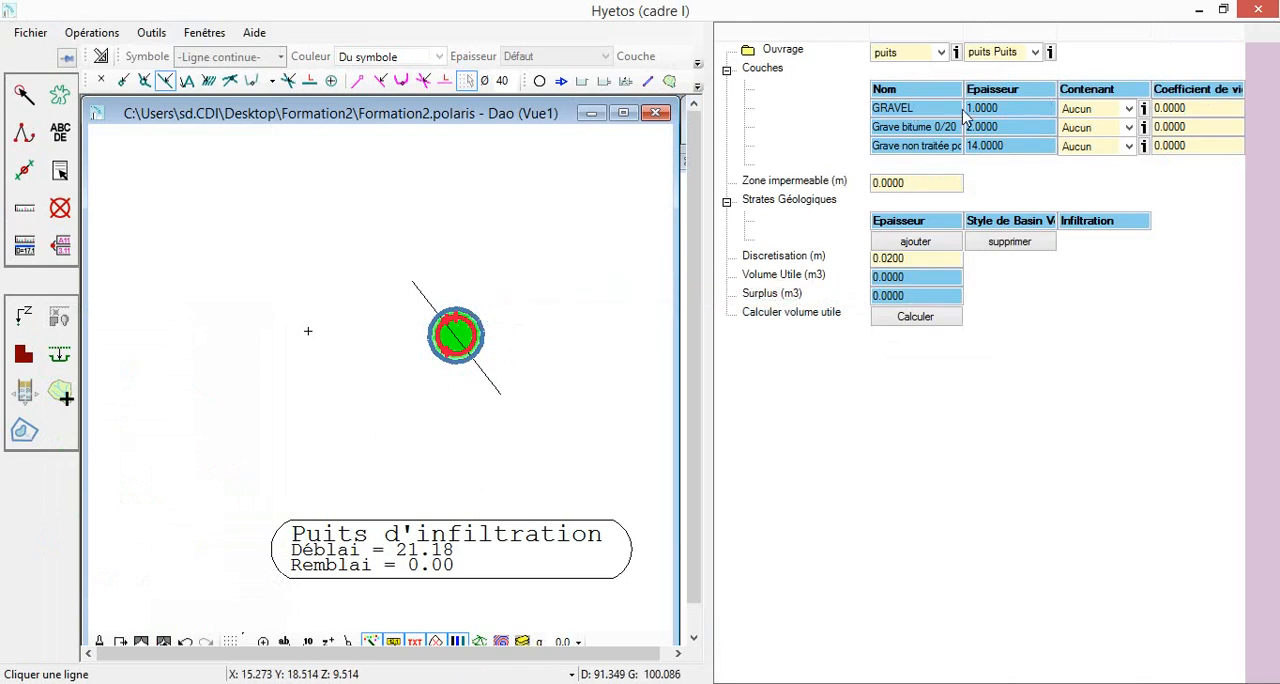
Assign air to the GRAVEL layer, Grave poreuse to Grave bitume and grave poreuse to Grave non traitée, and calculate the useful volume
left_click(1092, 110)
left_click(1100, 127)
left_click(1127, 128)
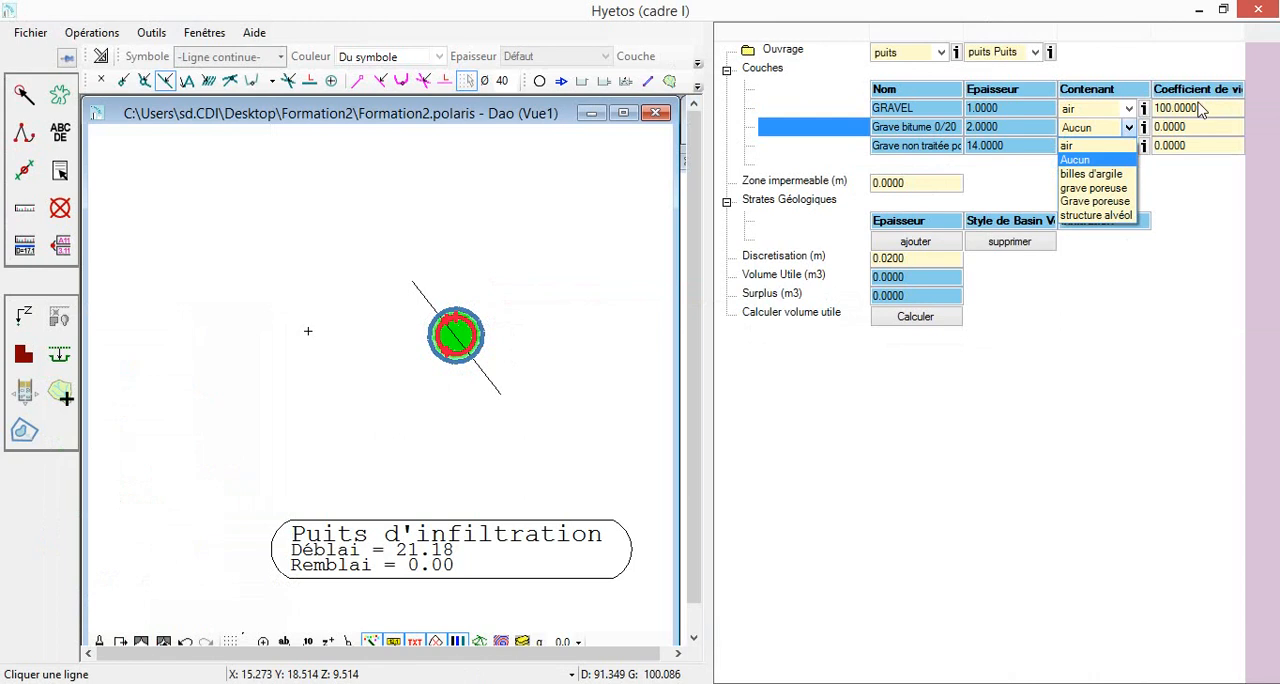
left_click(1099, 195)
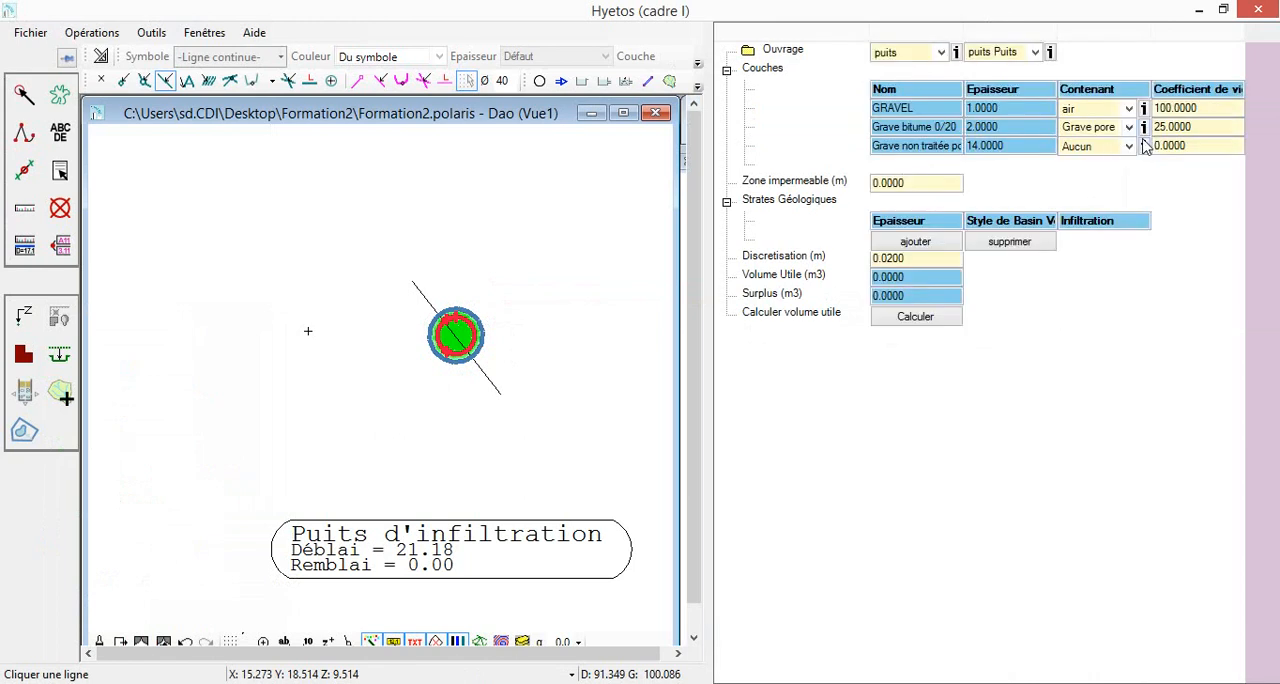
left_click(1129, 146)
left_click(1110, 205)
left_click(936, 320)
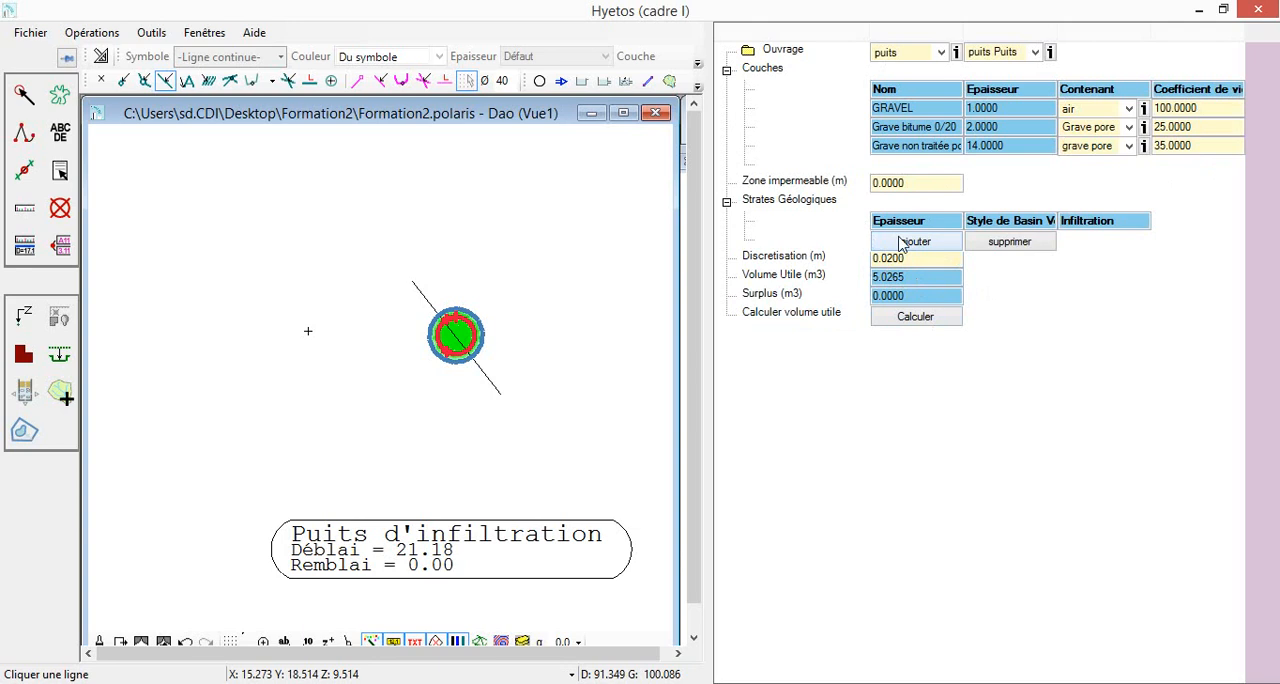
Add a geological stratum with a thickness of 5 and an infiltration of 0.000001
left_click(899, 243)
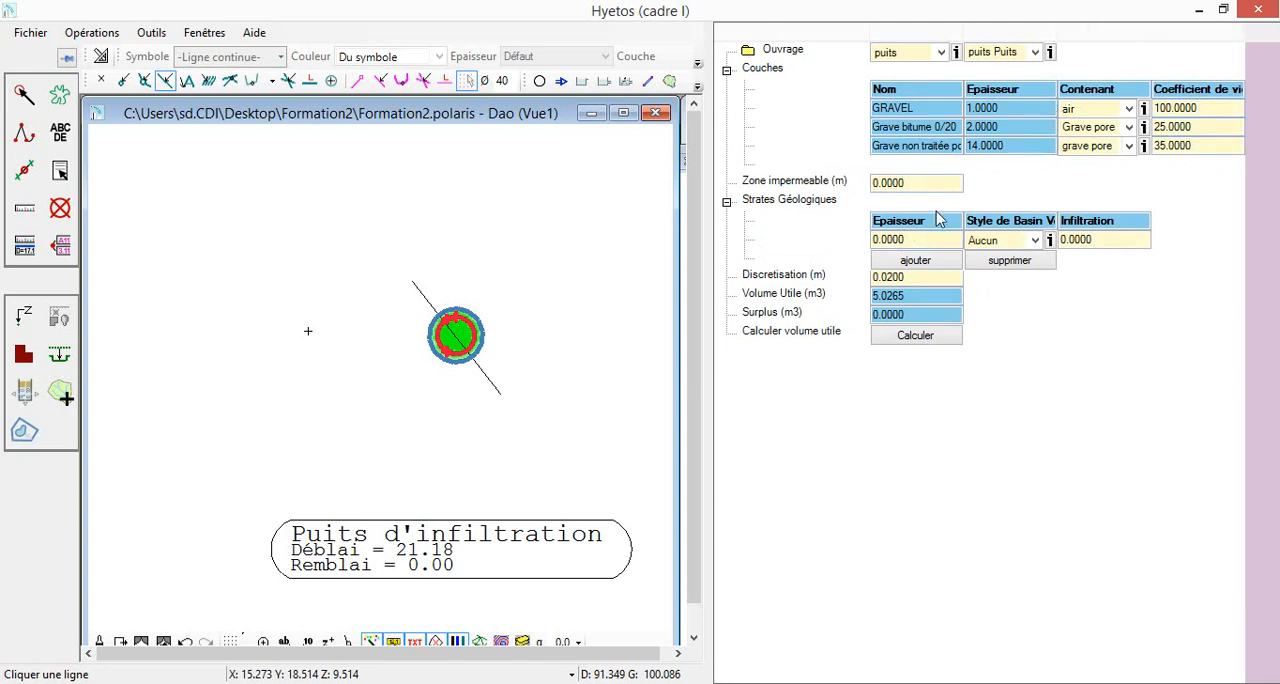
left_click(917, 242)
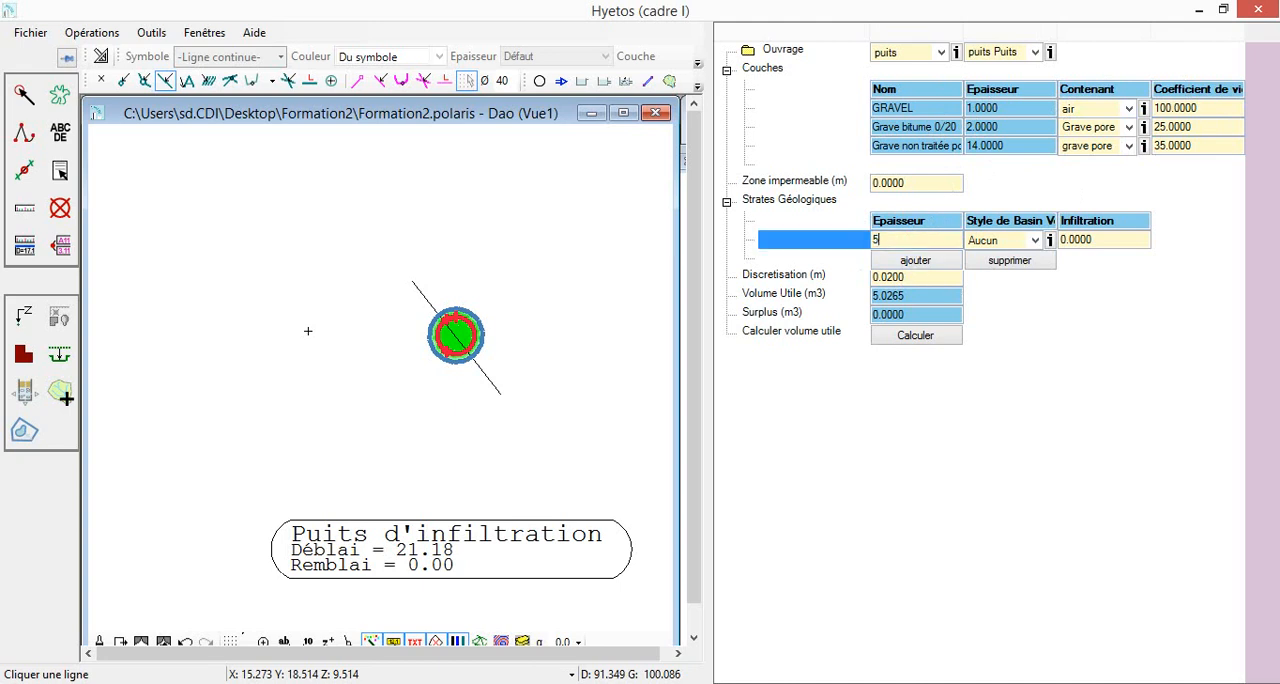
key("Return")
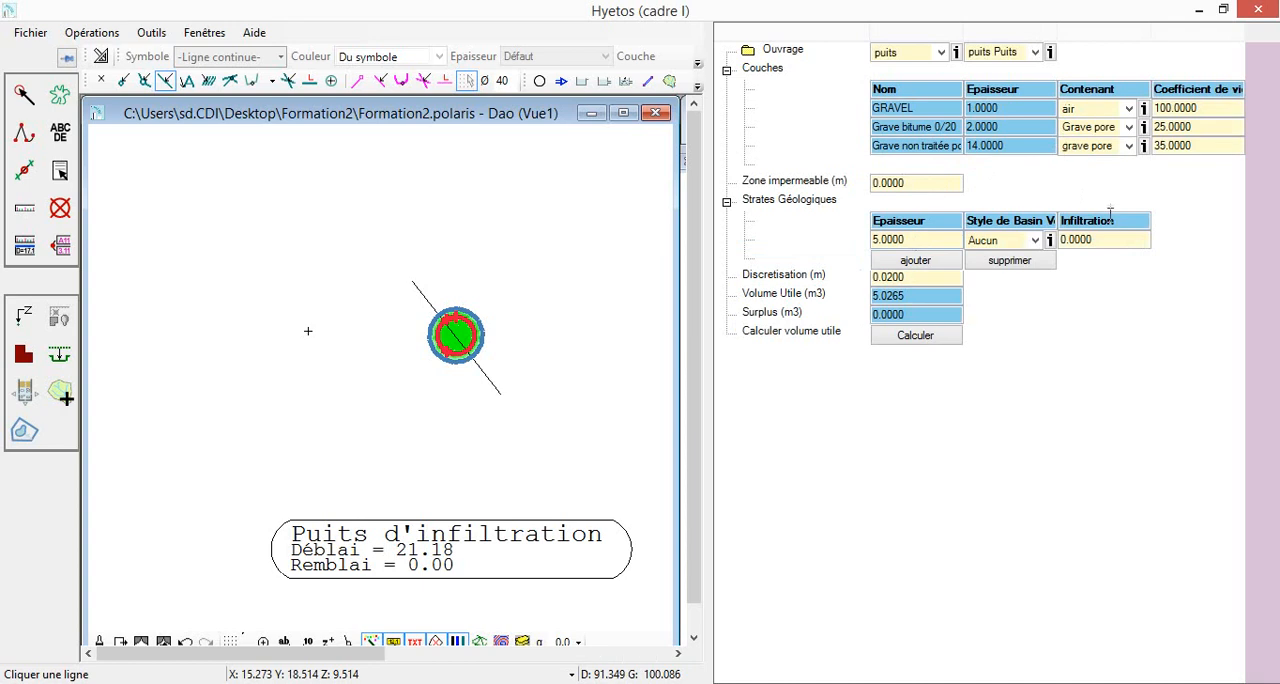
left_click(1113, 238)
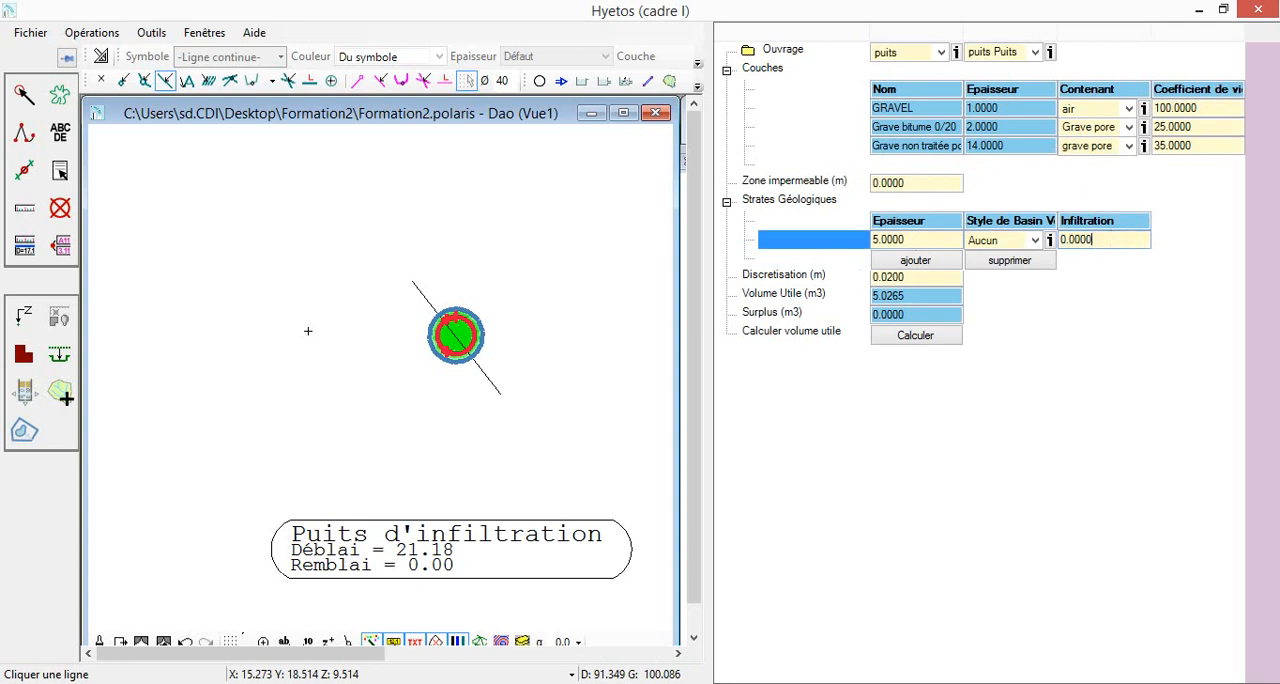
type("0.000001")
key("Return")
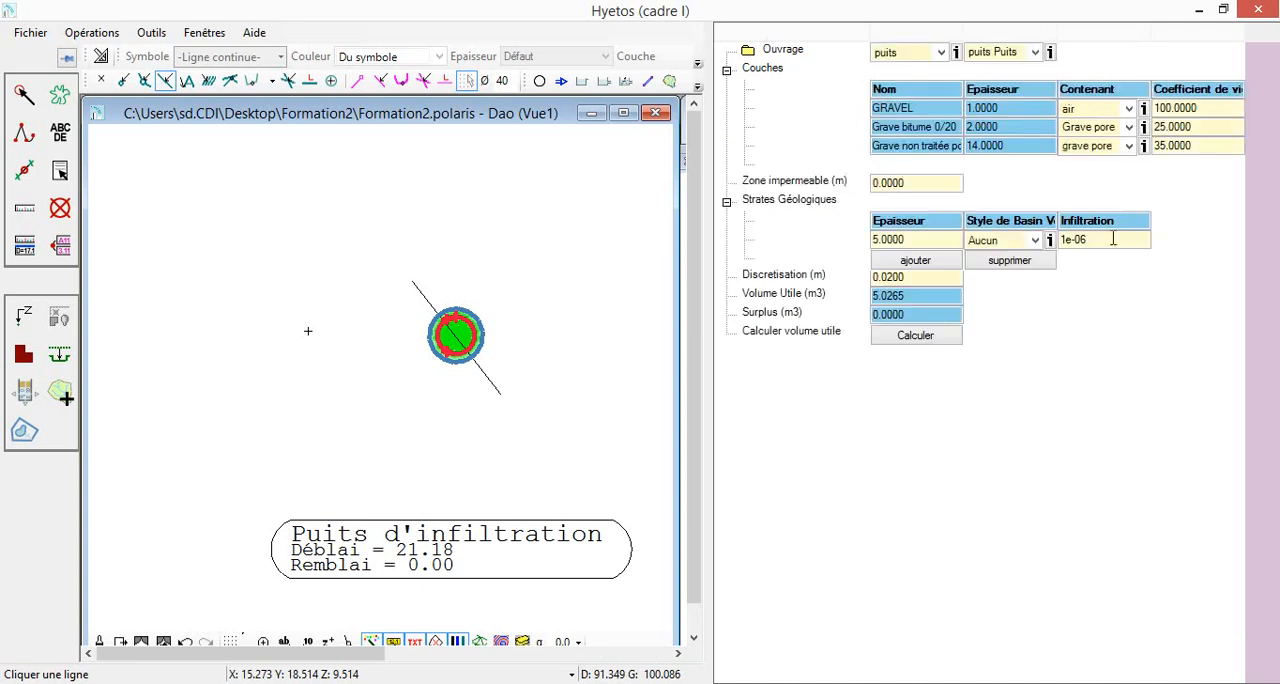
Add a second geological stratum with a thickness of 20 and an infiltration of 0.0001, and recalculate the useful volume
left_click(905, 262)
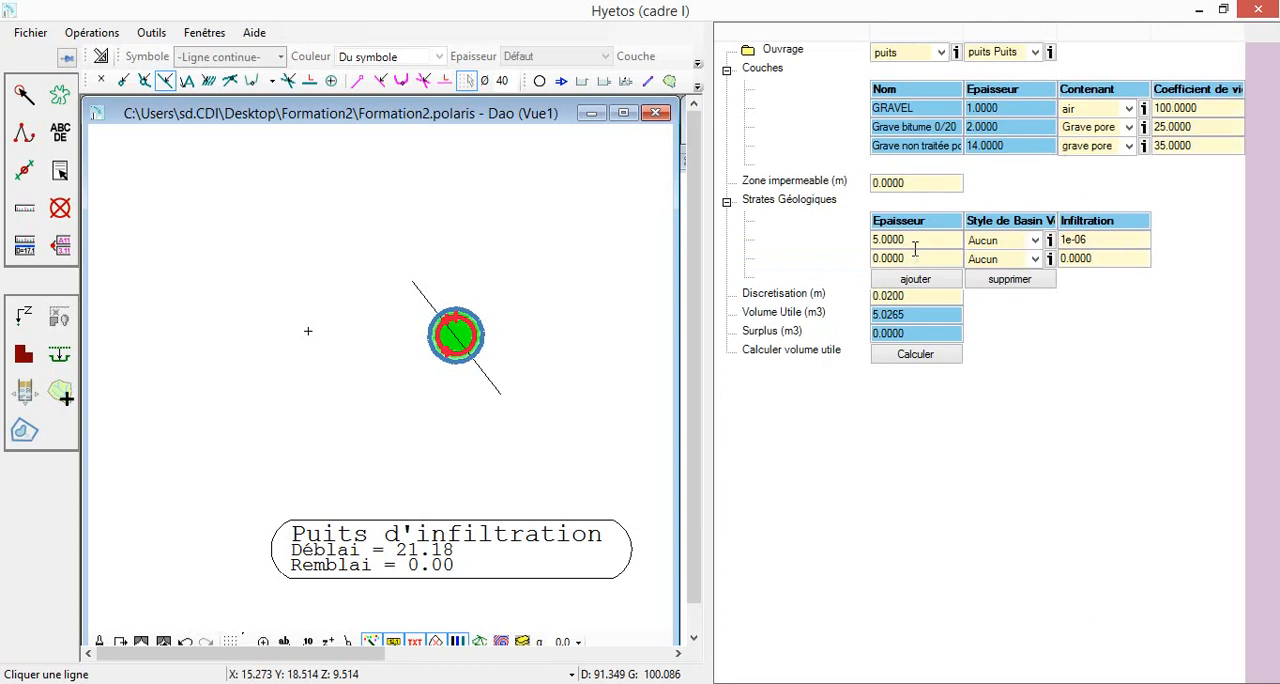
left_click(912, 257)
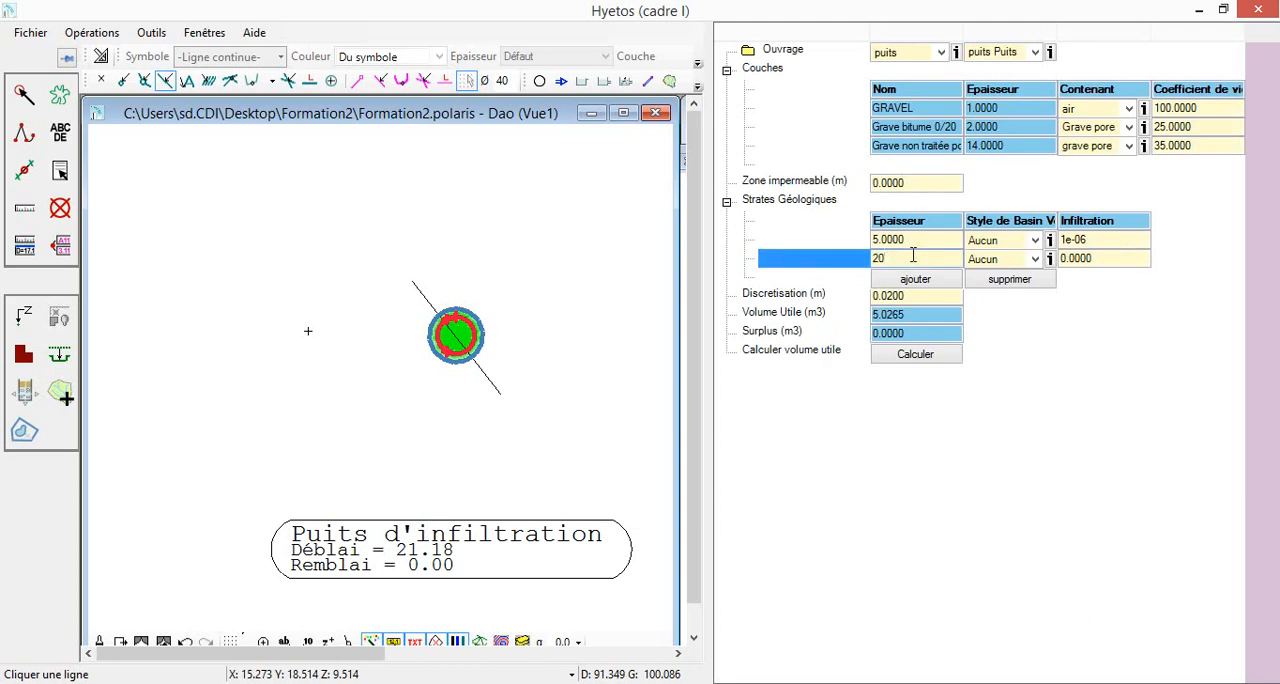
type("20")
key("Return")
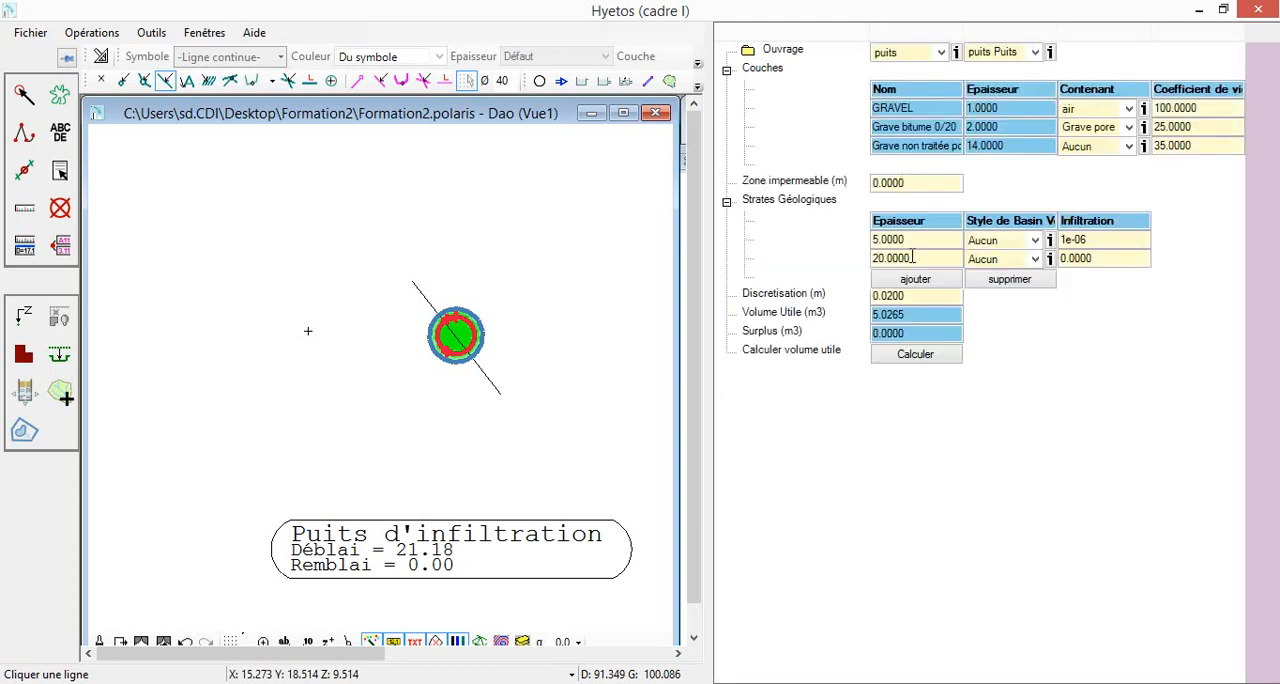
left_click(1108, 257)
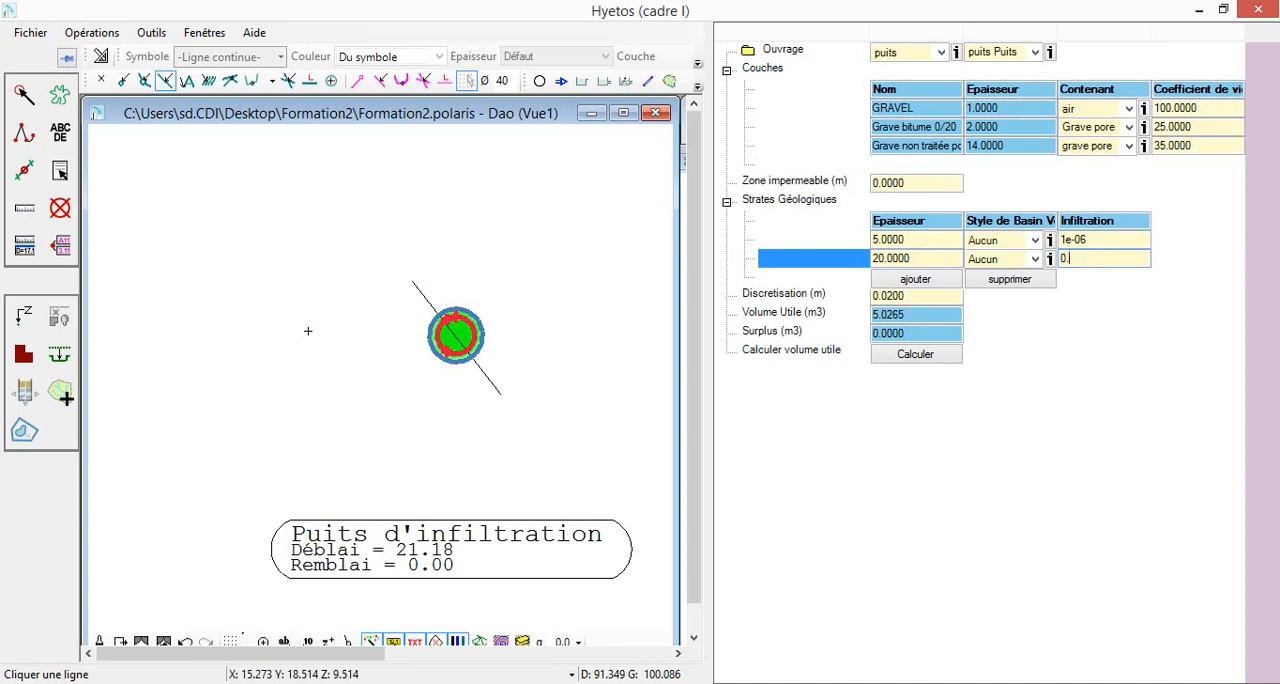
type("0.0001")
key("Return")
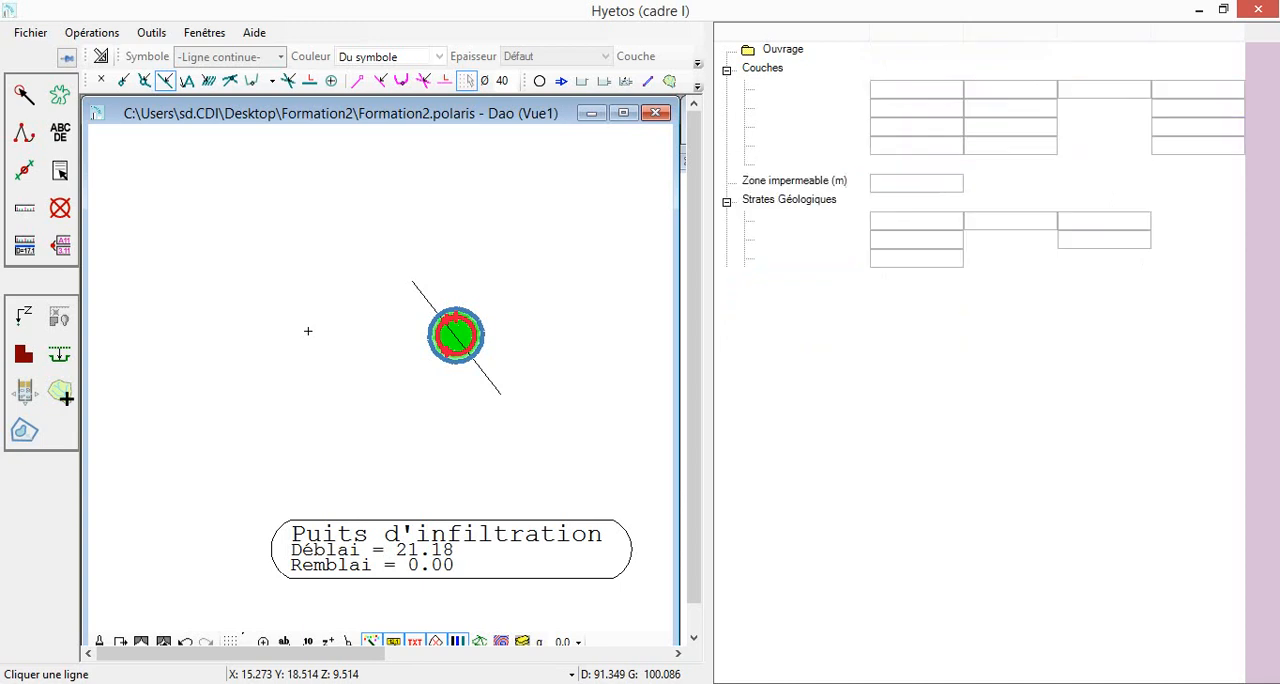
left_click(928, 362)
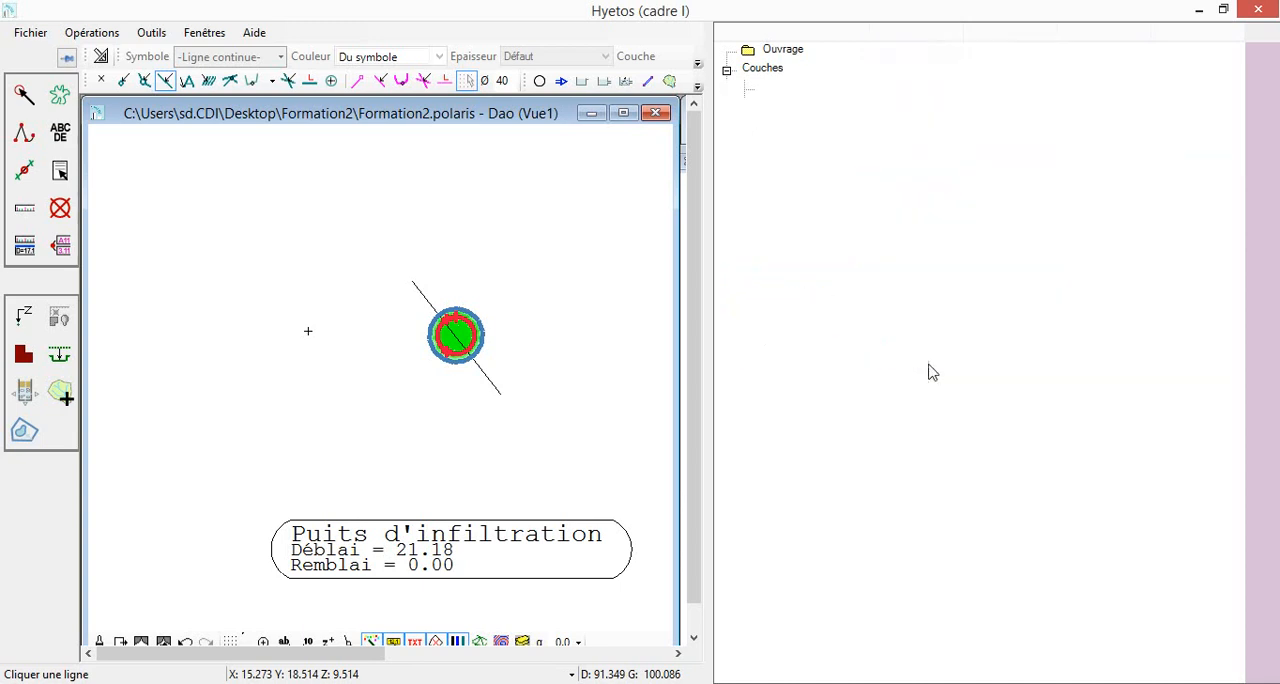
Set the well's impermeable zone to 1 m
left_click_drag(562, 360, 522, 368)
scroll(522, 368, "down", 1)
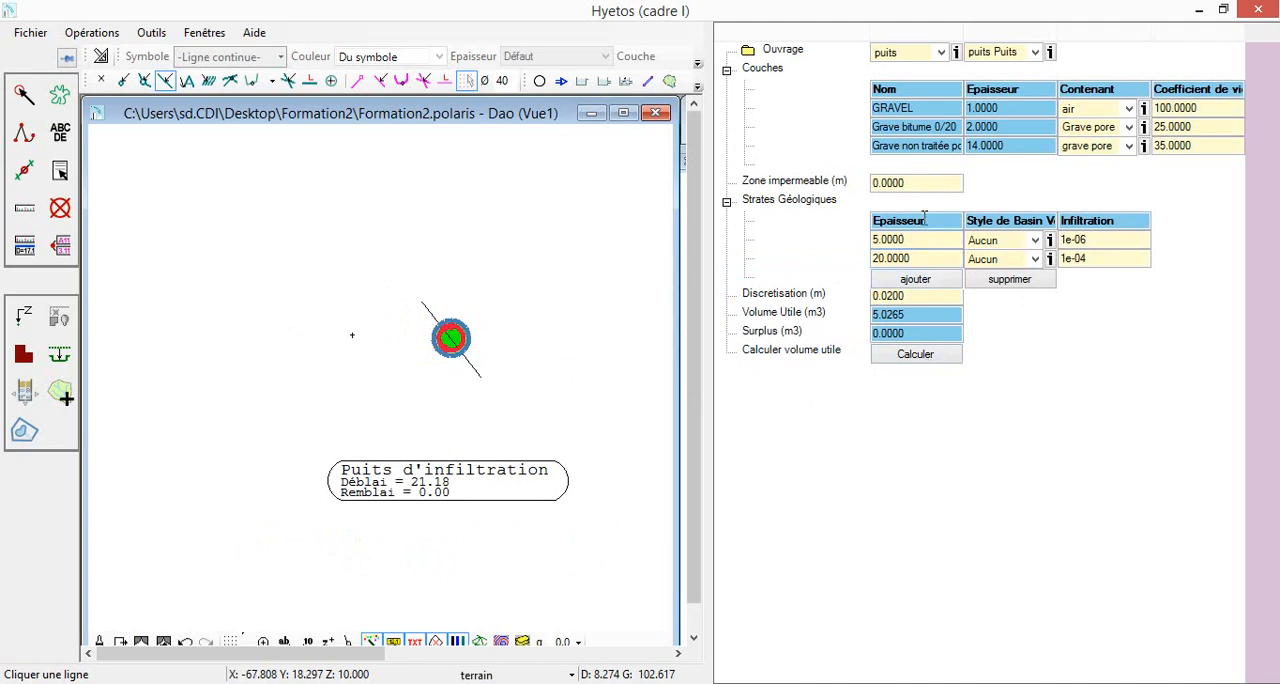
left_click(843, 186)
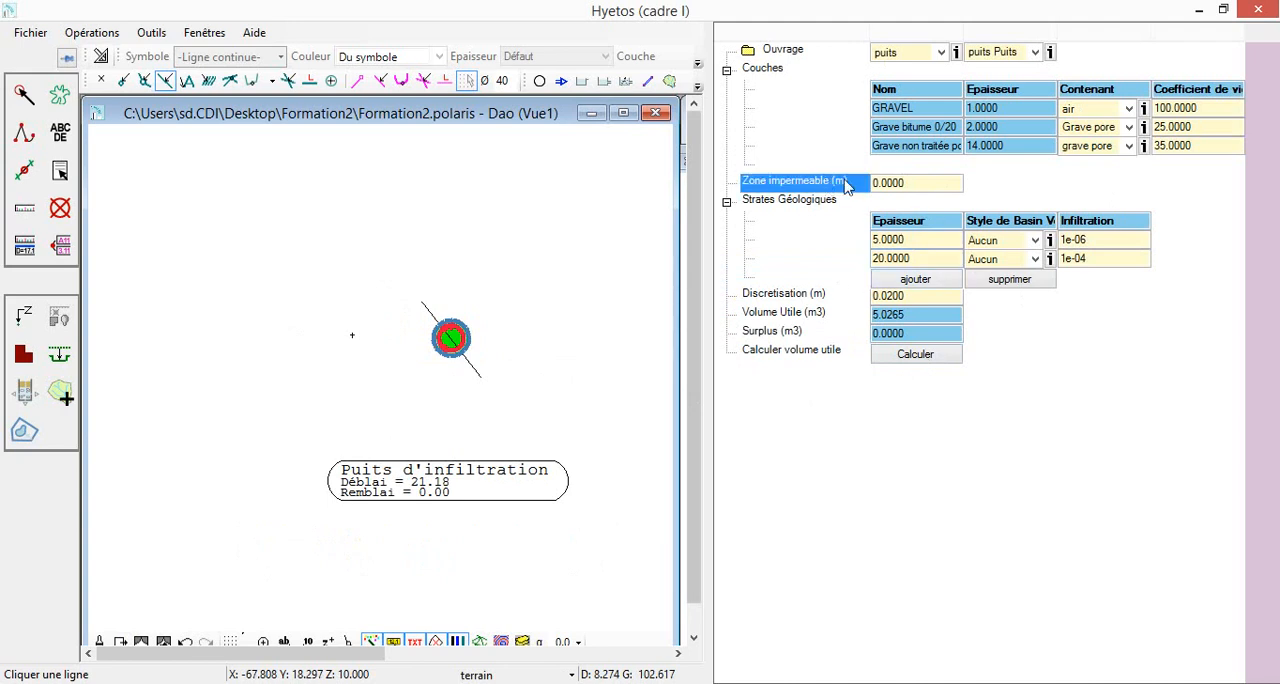
left_click(913, 182)
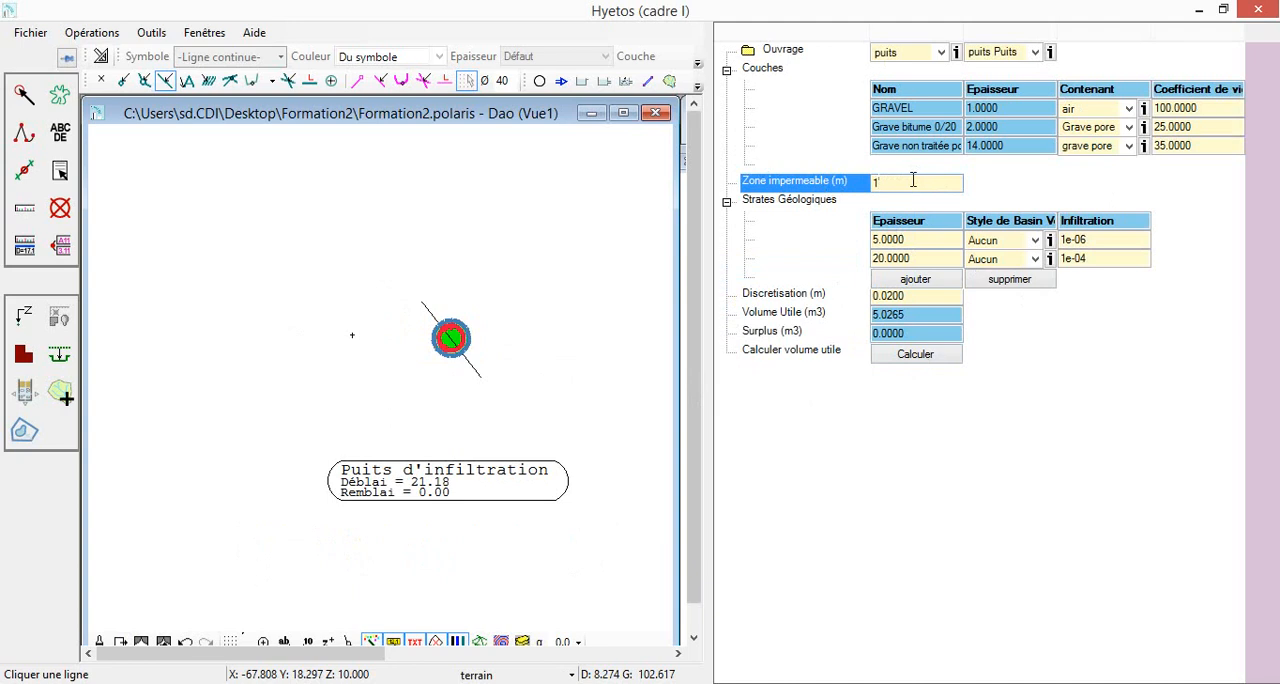
key("Return")
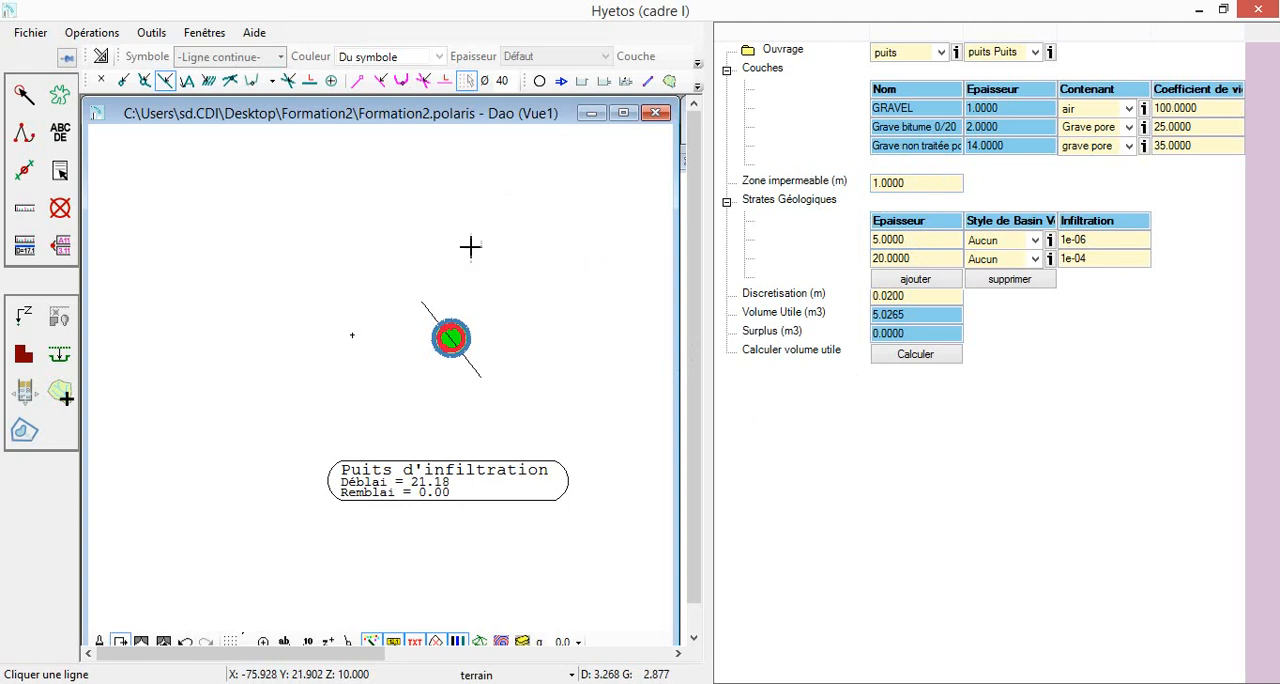
Create a network link from the catchment's cross point to the infiltration well, with point snapping enabled
scroll(466, 245, "down", 1)
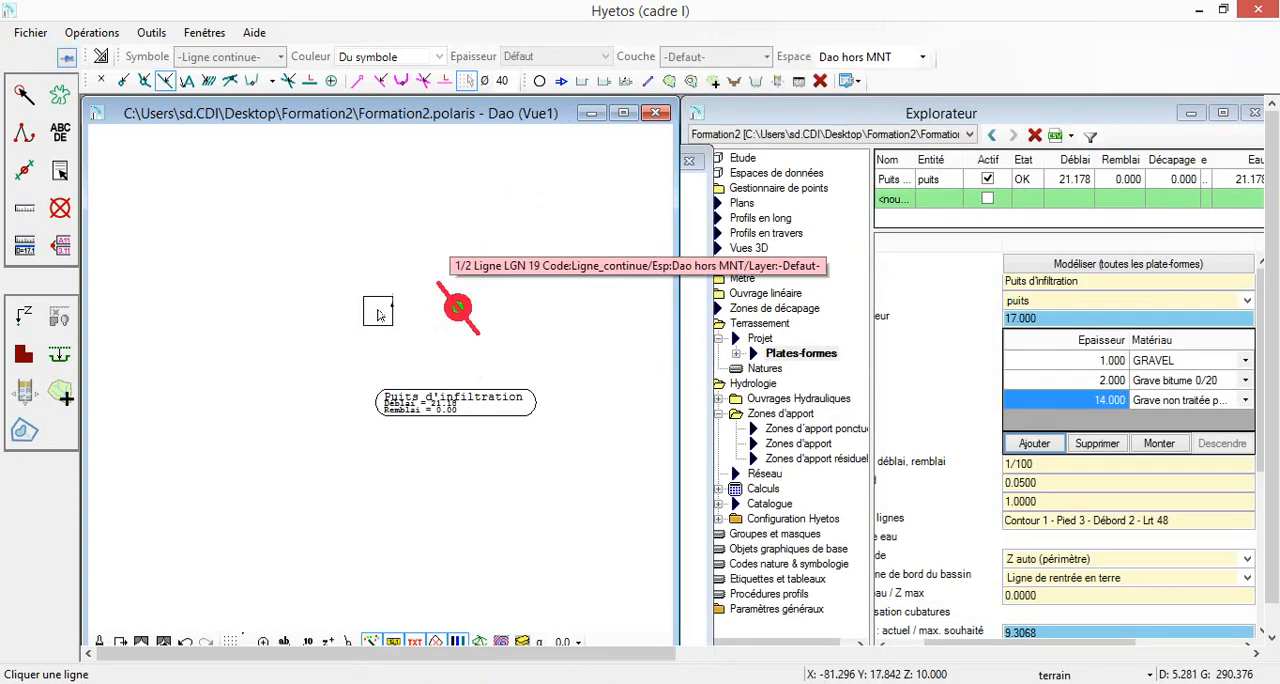
scroll(366, 315, "up", 1)
scroll(440, 316, "up", 1)
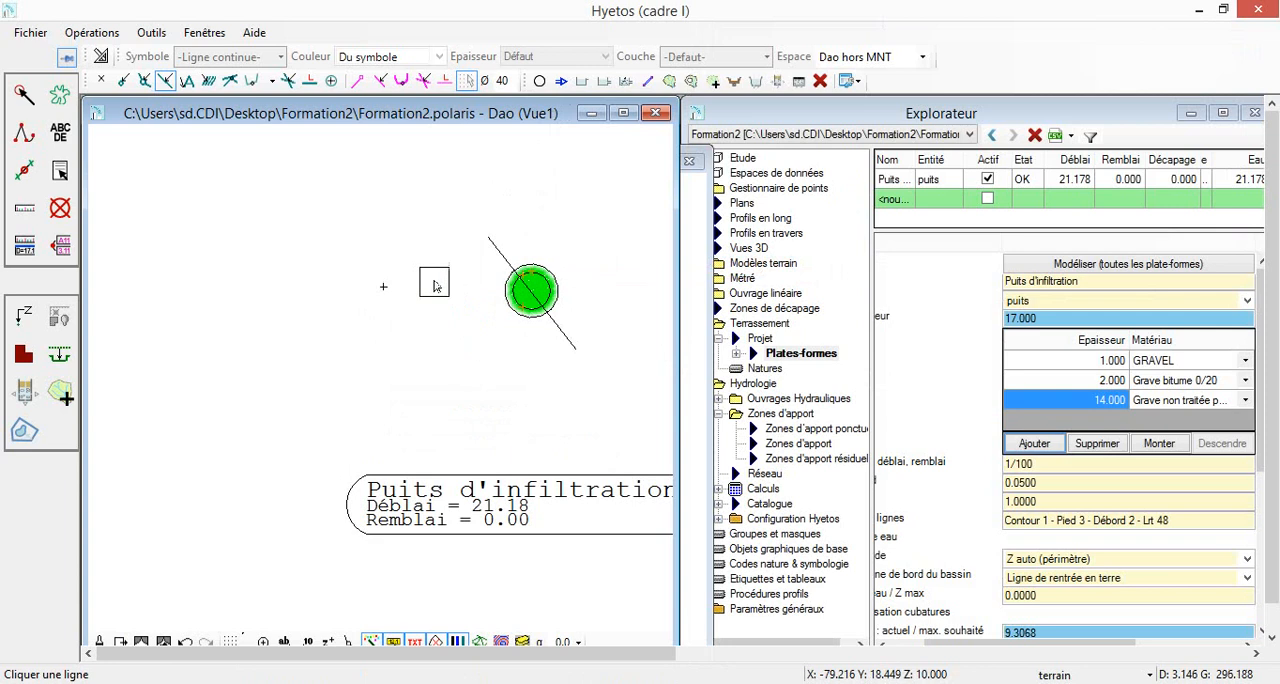
left_click(10, 434)
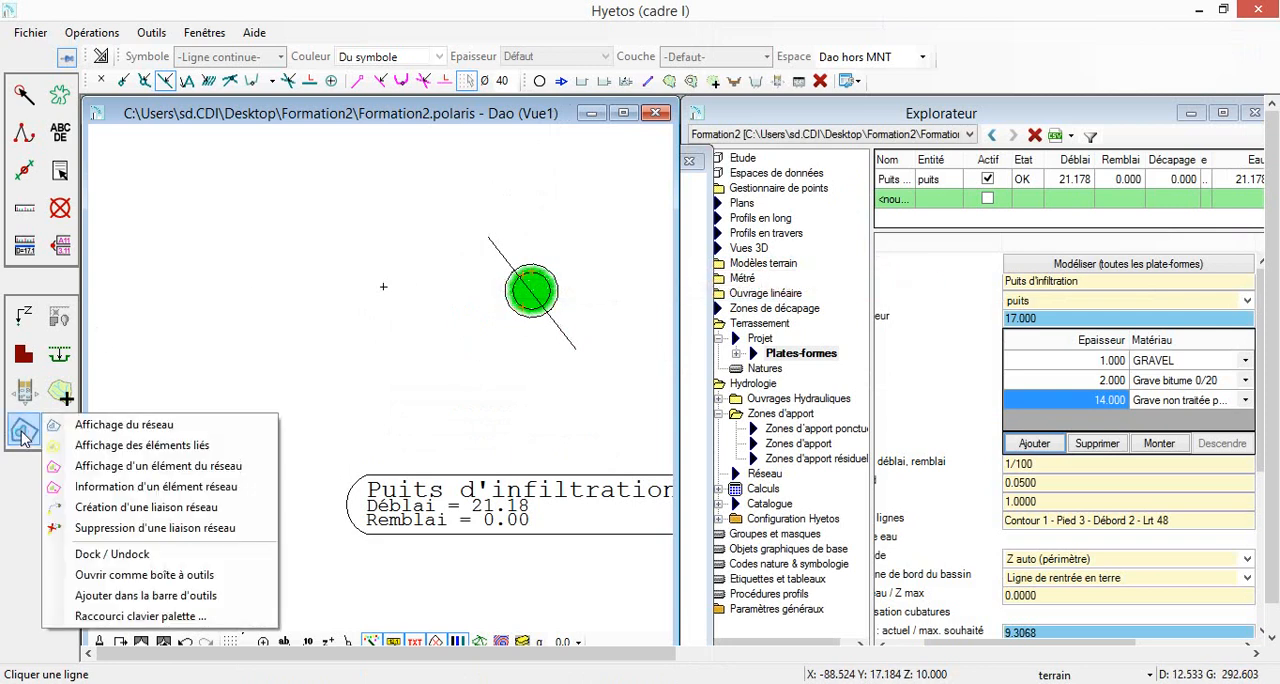
left_click(110, 508)
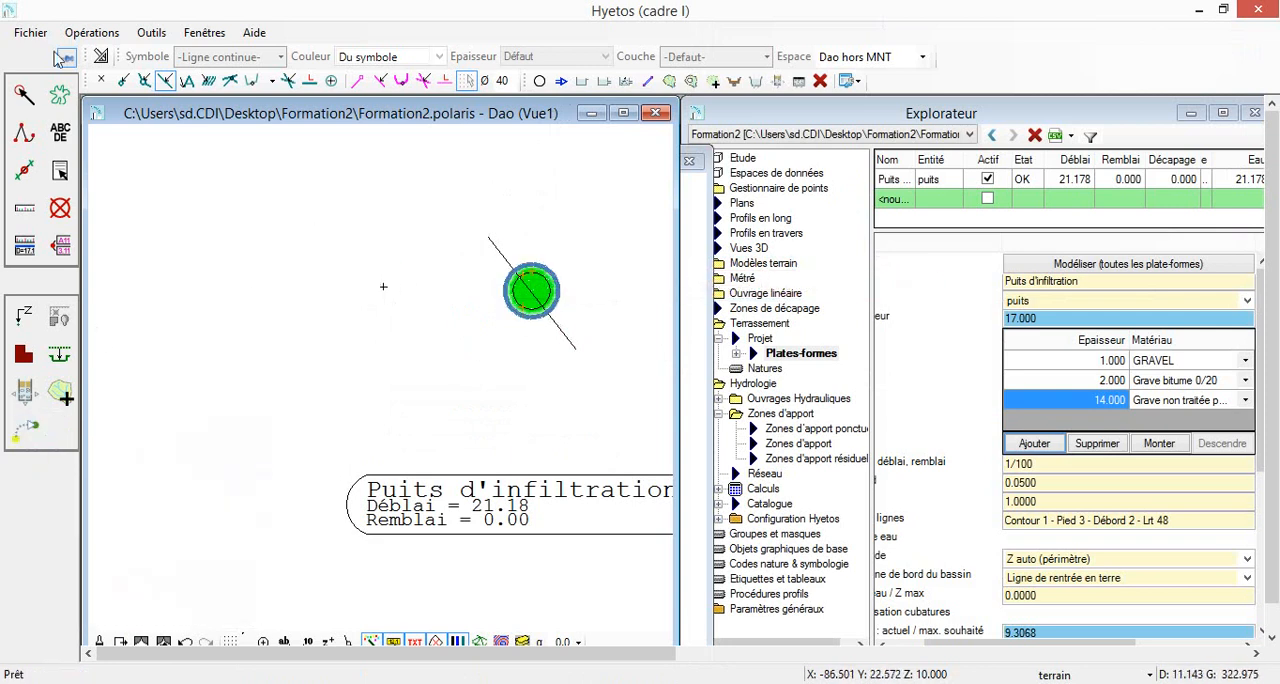
left_click(124, 83)
left_click(371, 285)
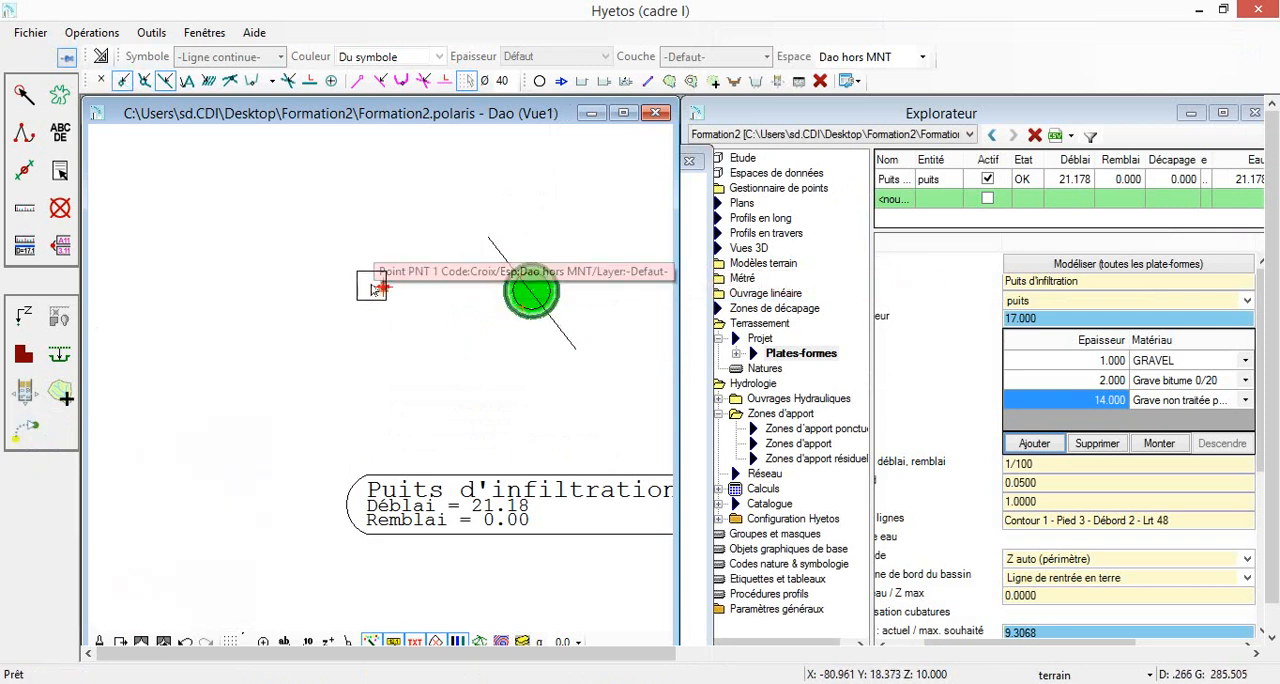
left_click(527, 320)
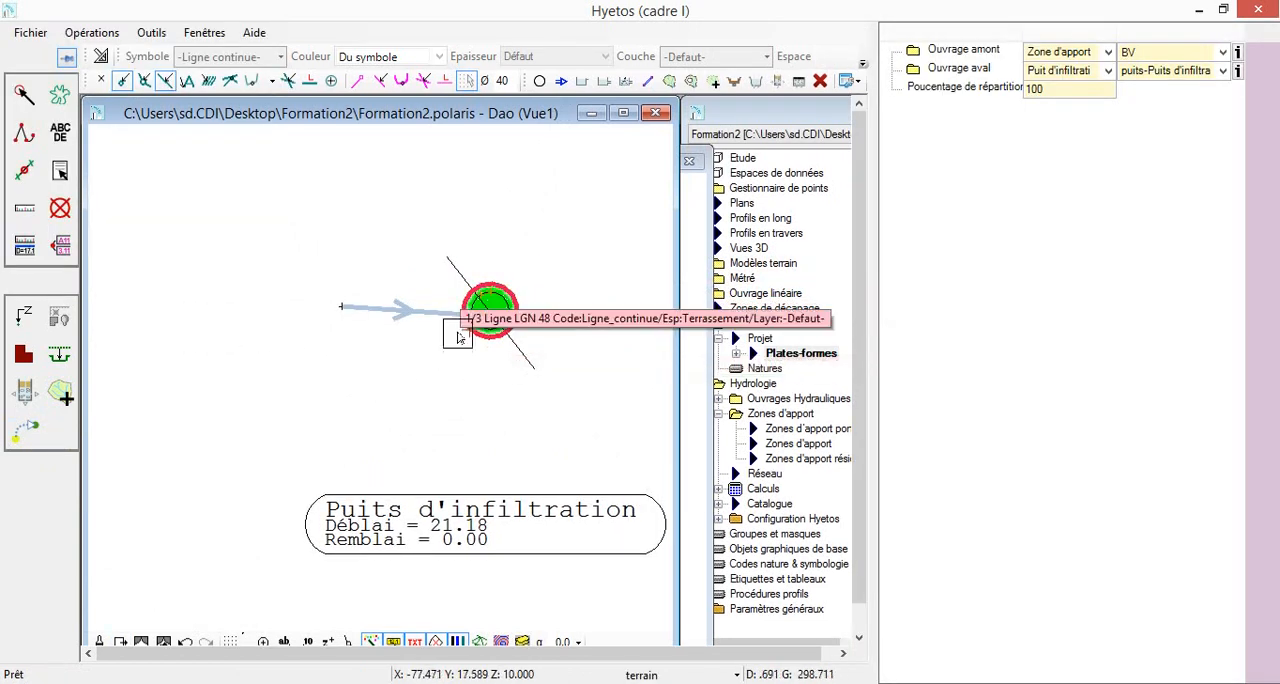
Calculate the project rainfall for "pluie test", continuing past the consistency warning, and generate and open the simulation report in the browser
left_click(765, 488)
left_click(1157, 260)
left_click(1157, 258)
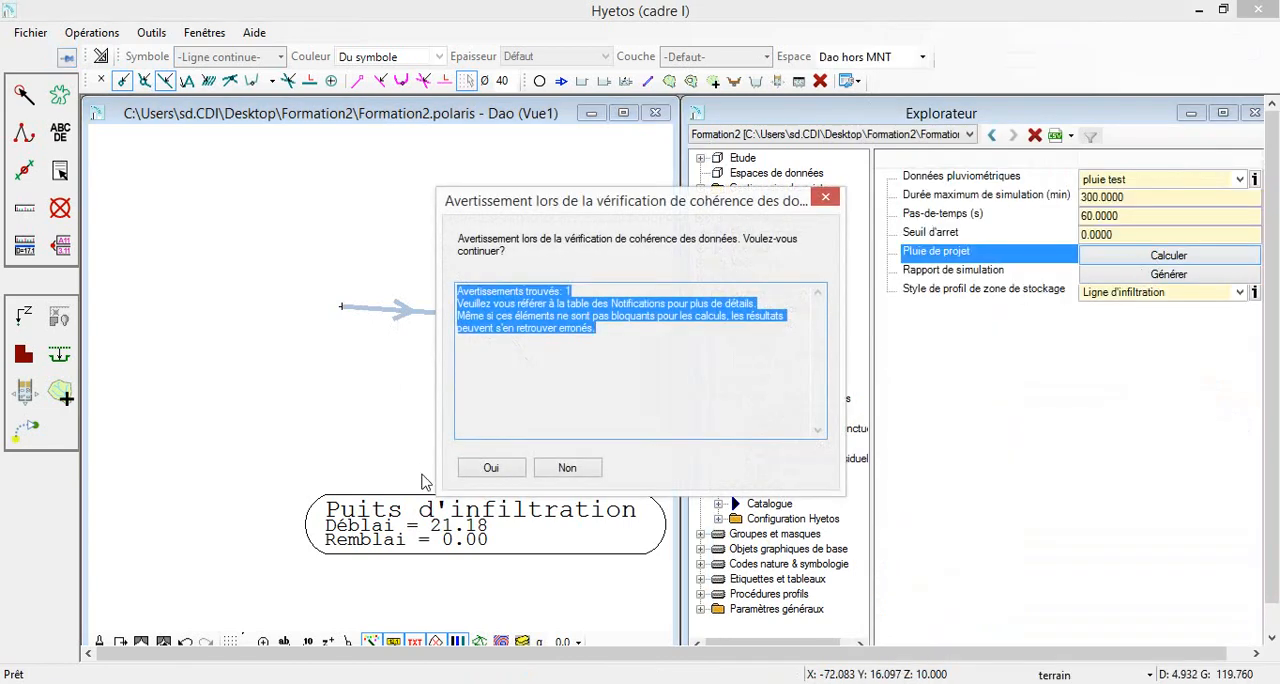
left_click(474, 476)
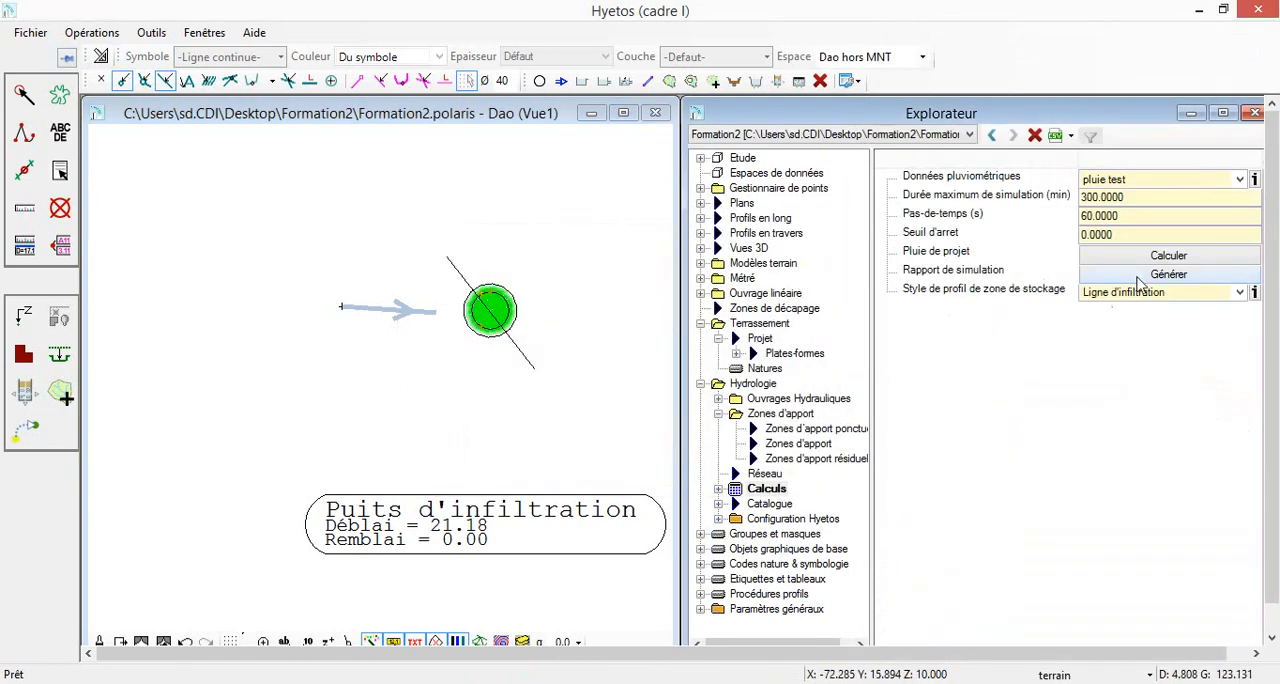
left_click(1138, 279)
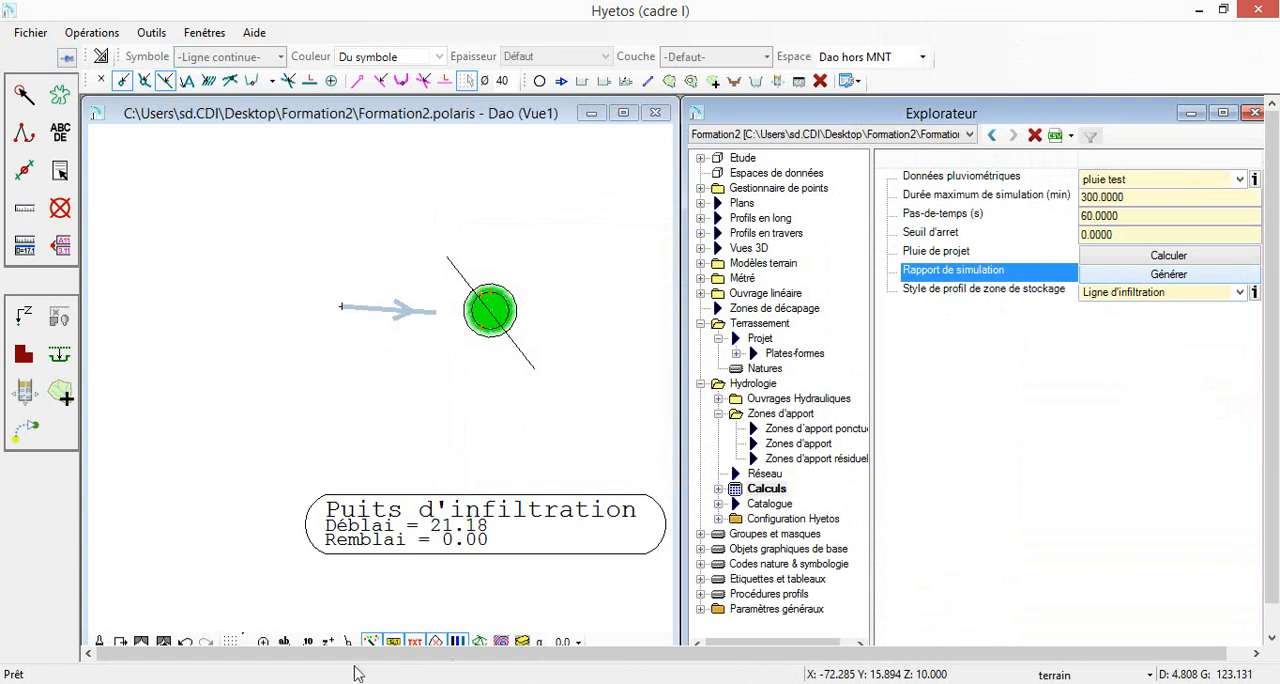
left_click(290, 682)
left_click(290, 682)
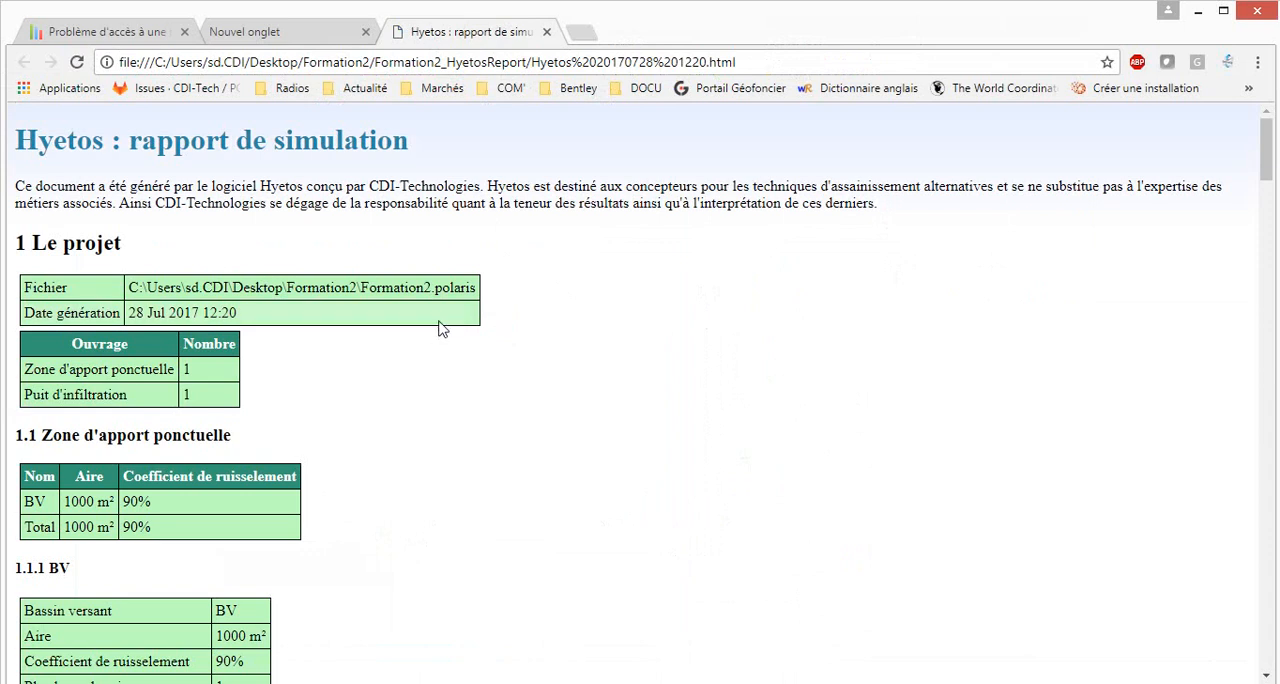
Examine the simulation report's well characteristics, the volume, infiltration and emptying-time curves, and the volumes over time
scroll(660, 310, "down", 4)
scroll(868, 297, "down", 4)
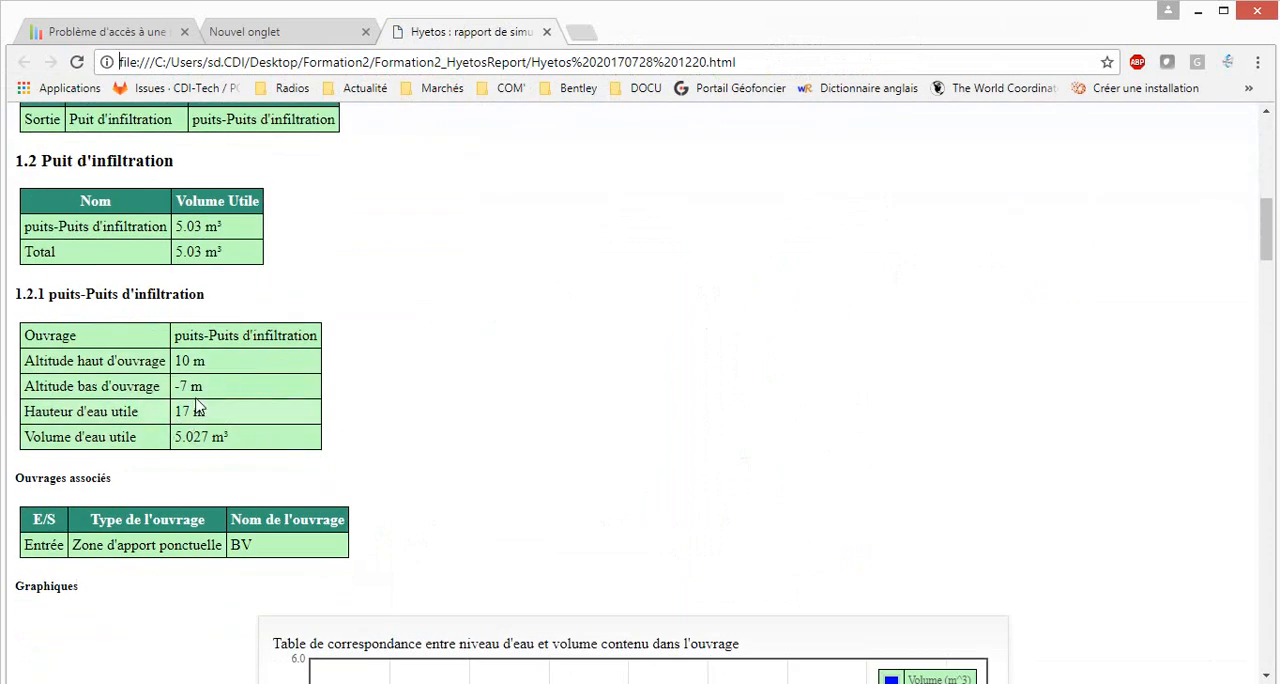
scroll(1000, 346, "down", 6)
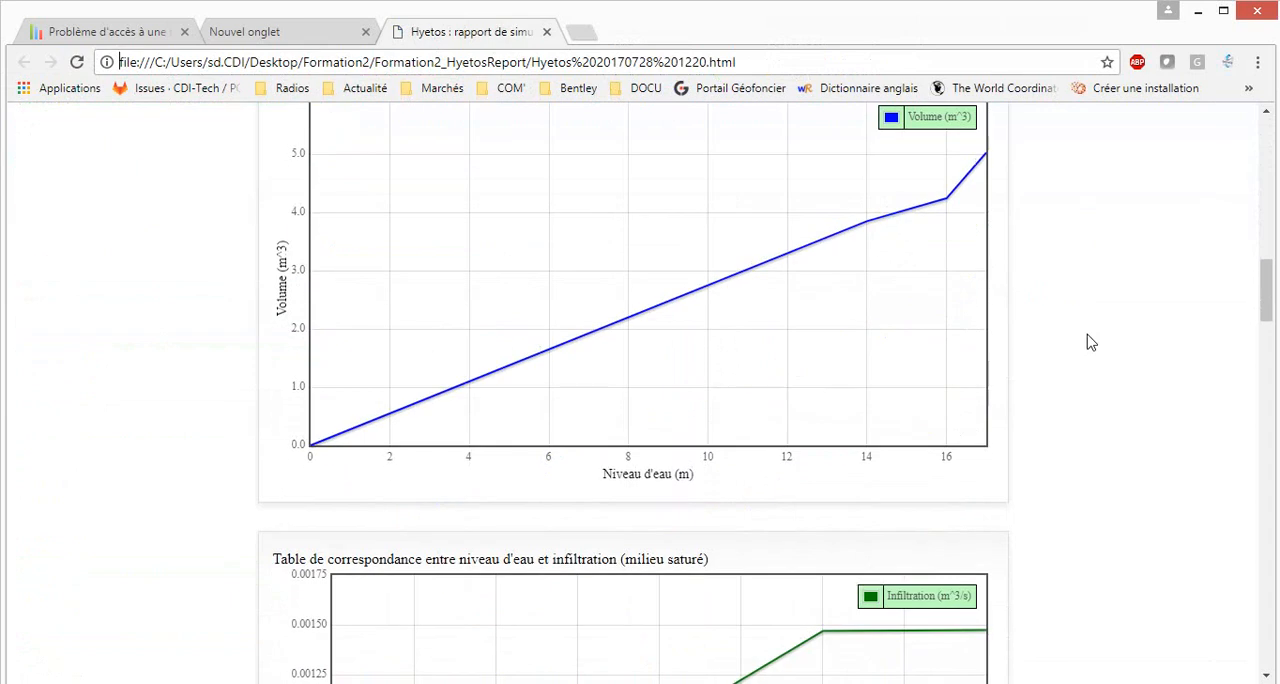
scroll(1092, 330, "down", 4)
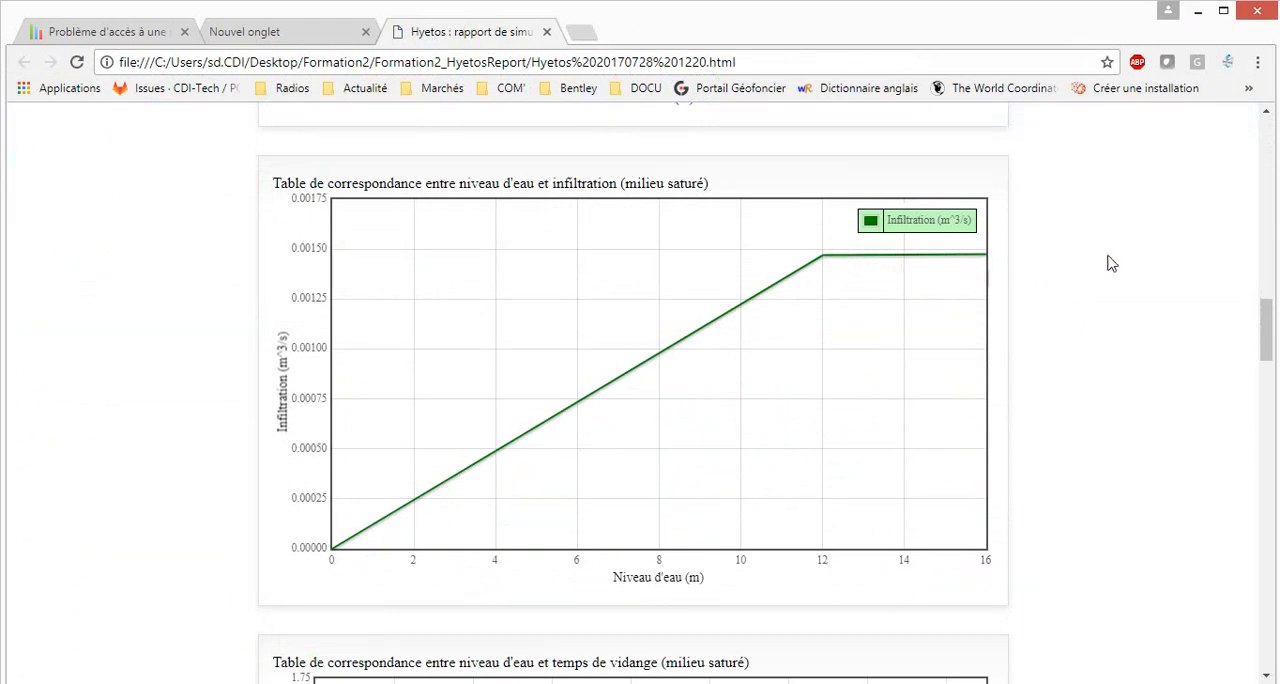
scroll(1112, 250, "down", 4)
scroll(1110, 229, "down", 1)
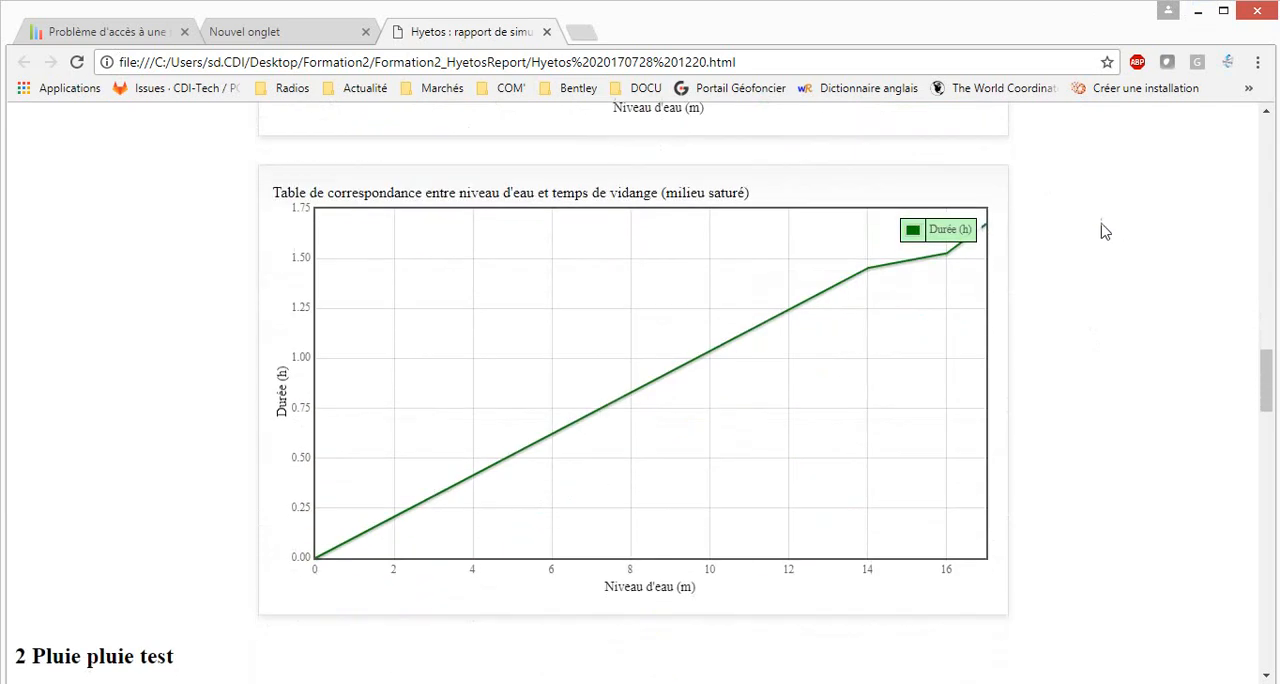
mouse_move(980, 260)
scroll(1183, 259, "down", 15)
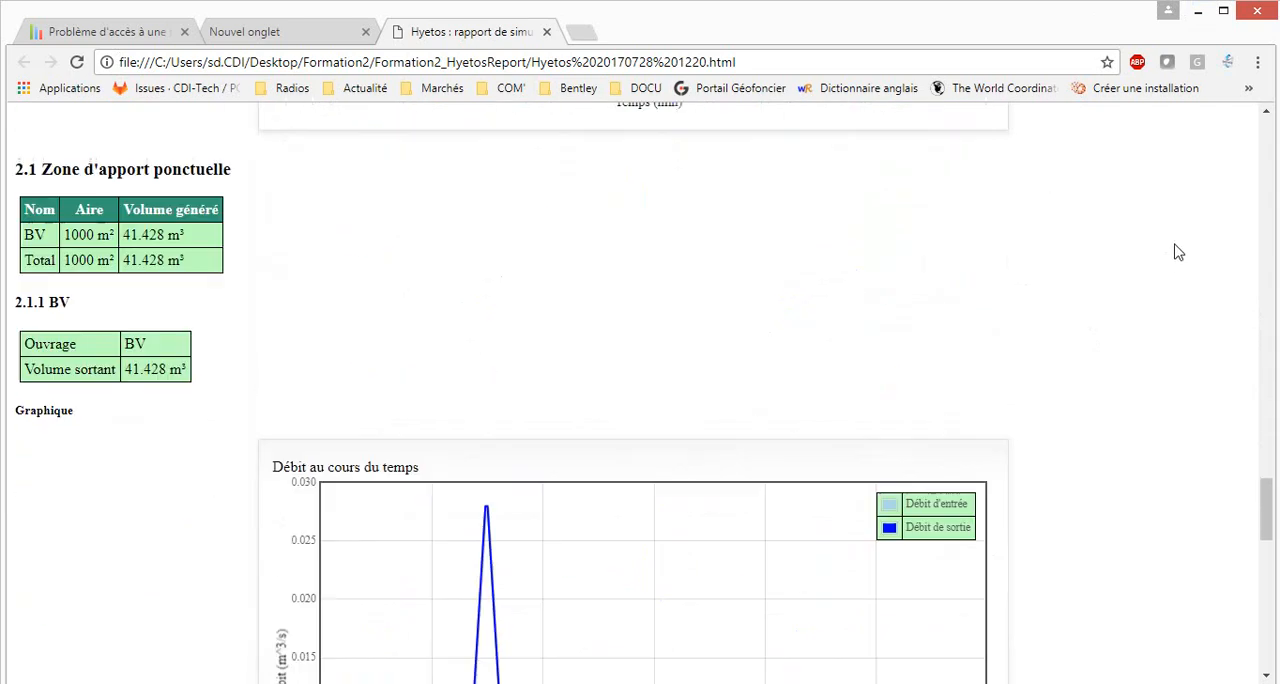
scroll(1171, 247, "down", 11)
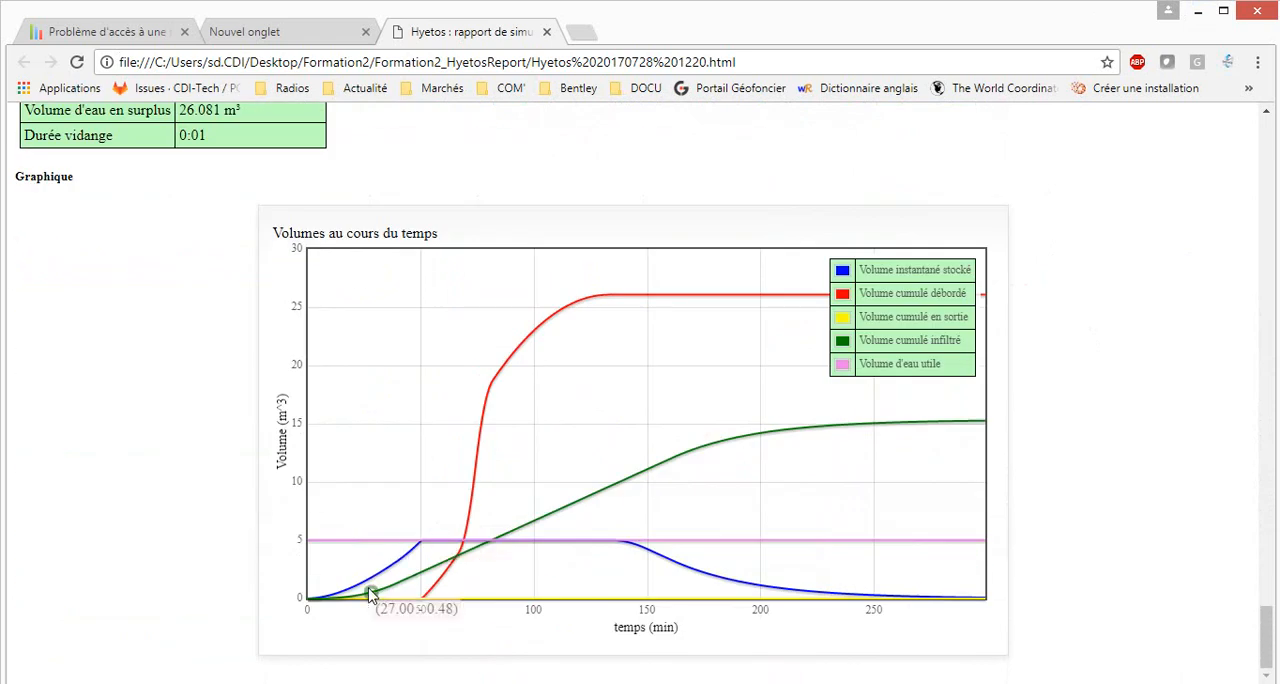
mouse_move(608, 489)
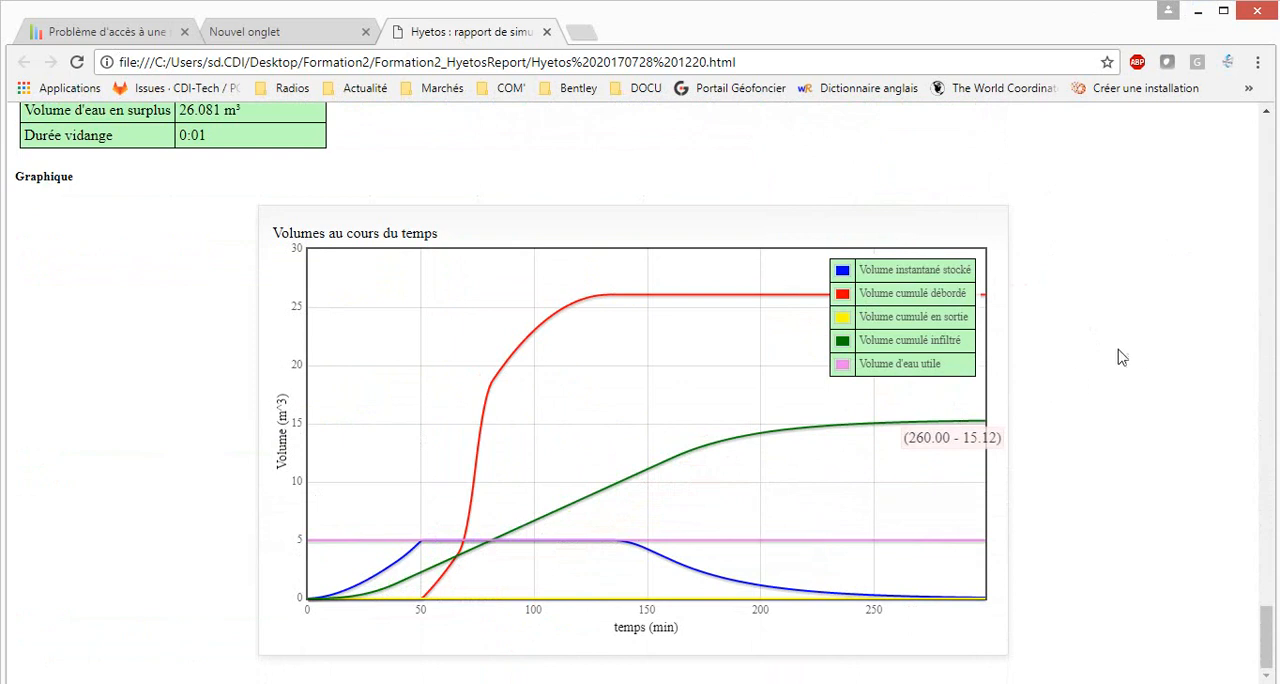
scroll(1093, 362, "up", 15)
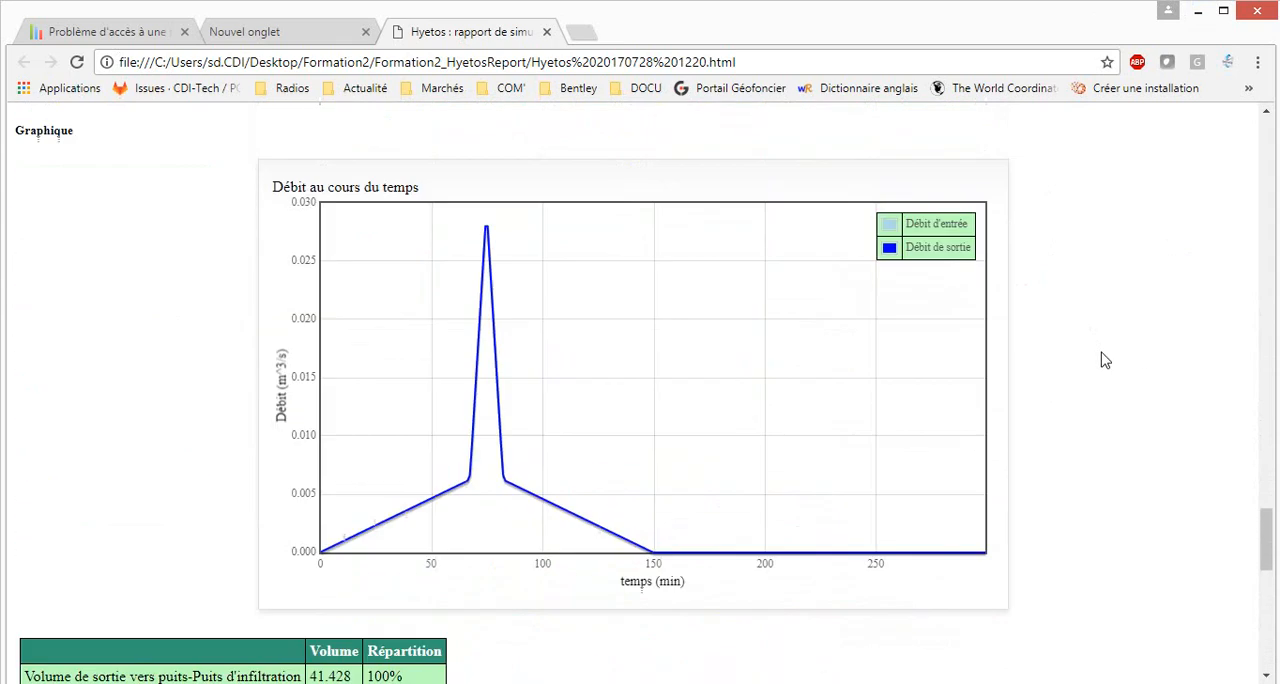
scroll(1105, 360, "up", 20)
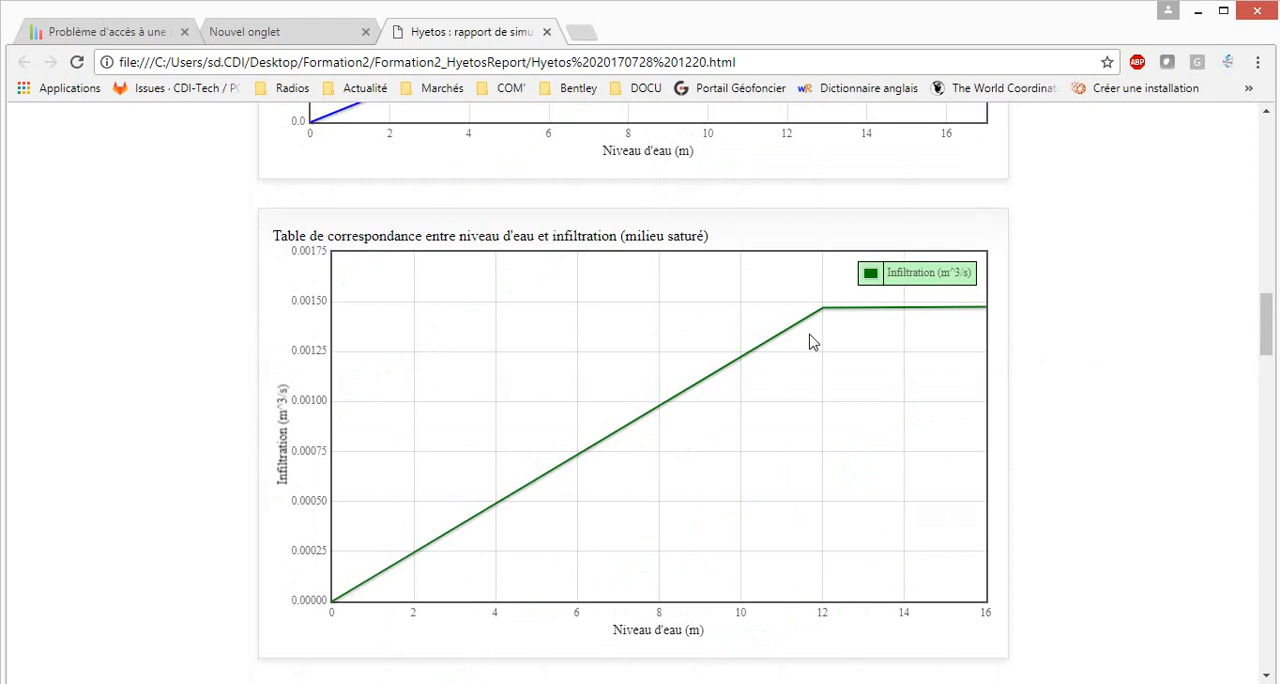
mouse_move(820, 314)
left_click_drag(1268, 308, 1228, 600)
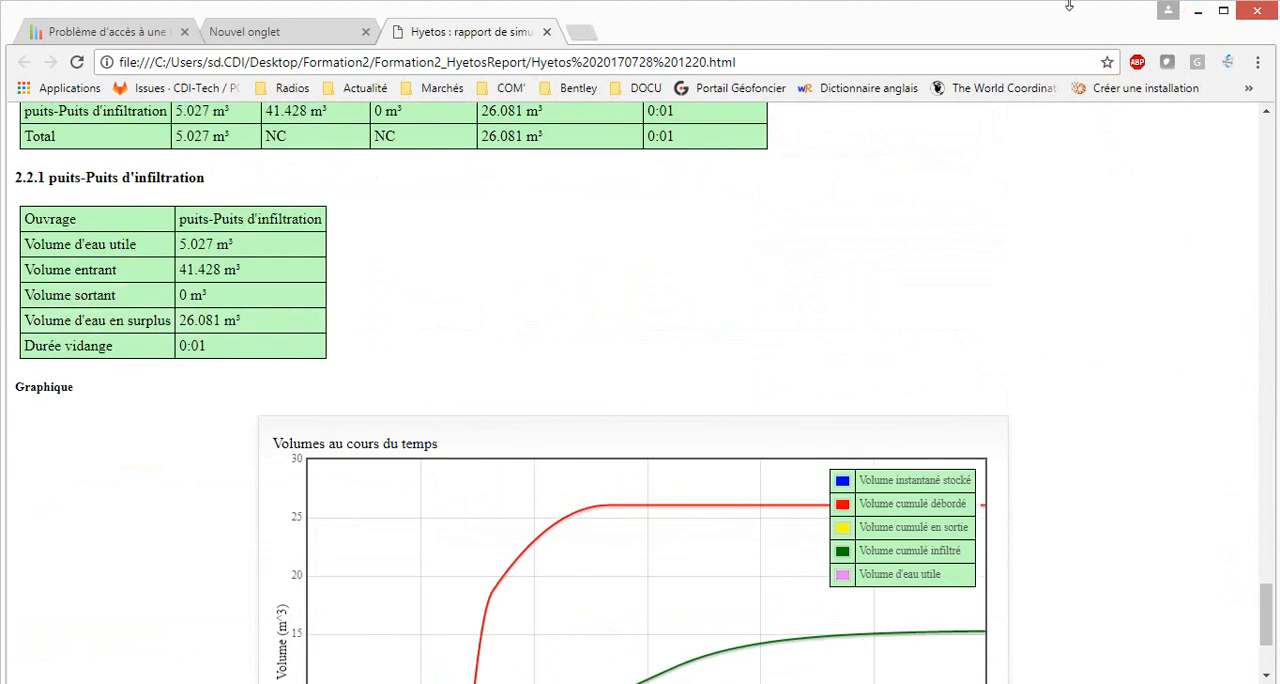
Return to Hyetos and set the Grave non traitée layer thickness of the well's platform to 18
left_click(1205, 14)
left_click_drag(467, 400, 488, 411)
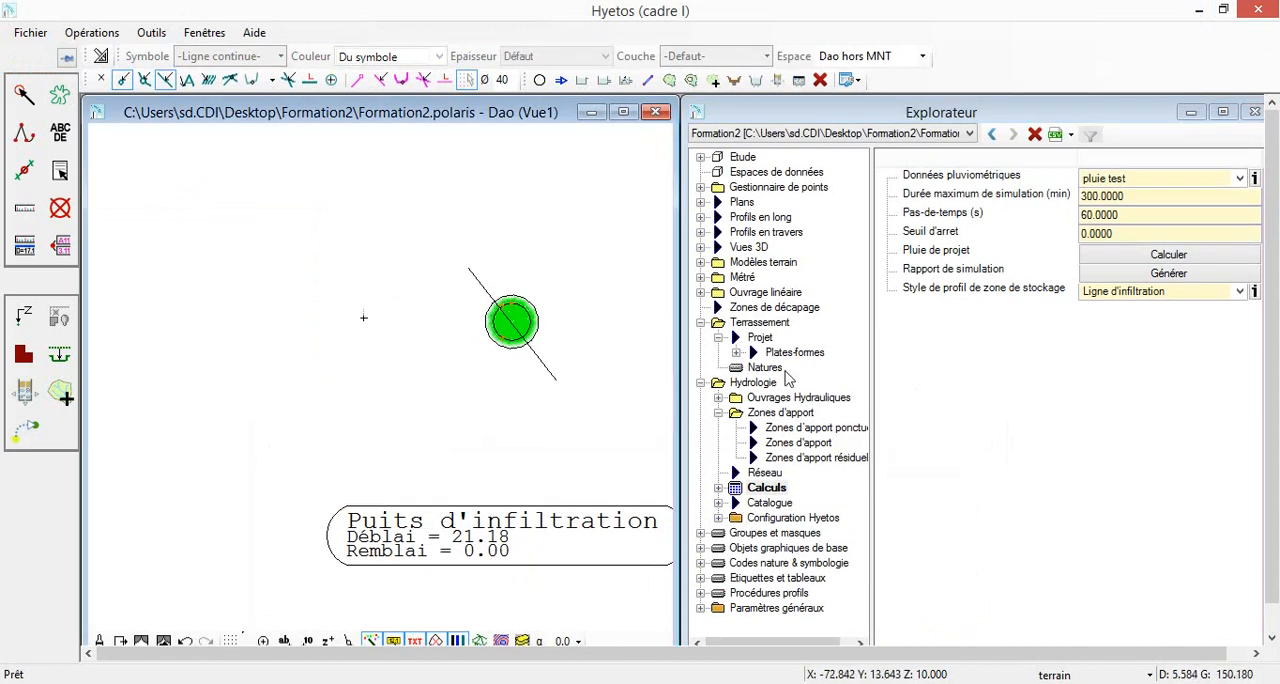
left_click(782, 353)
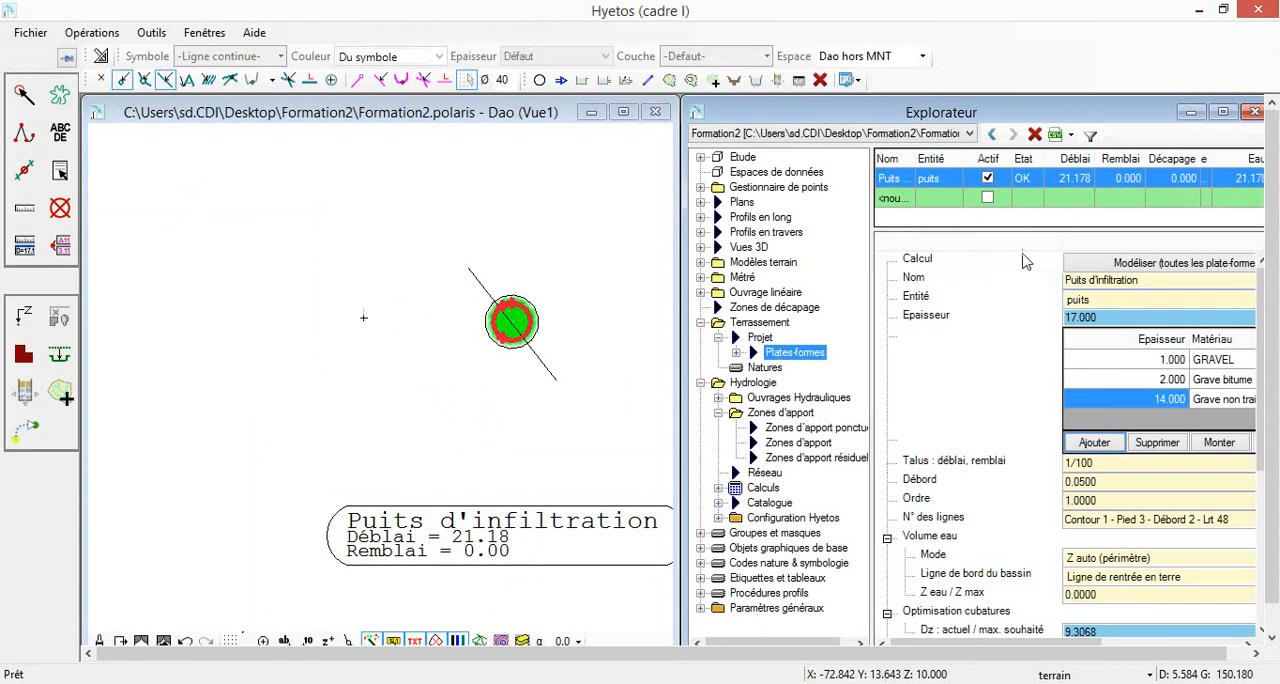
left_click(1163, 402)
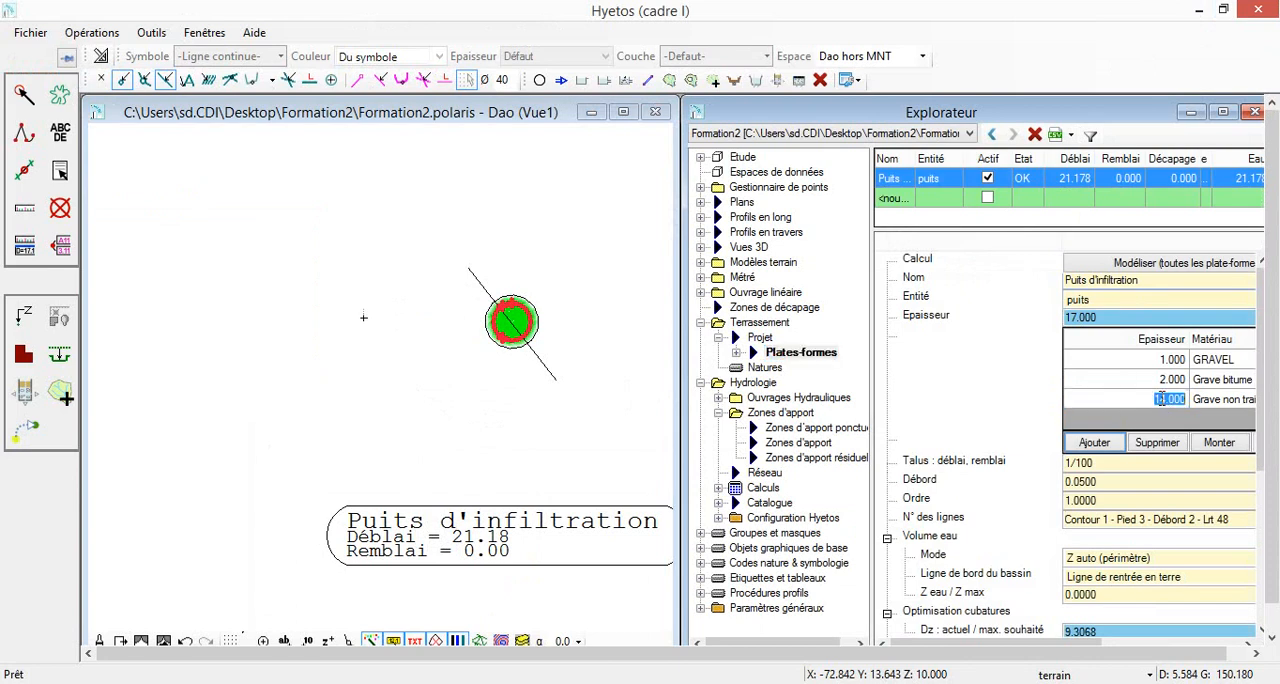
type("18")
key("Return")
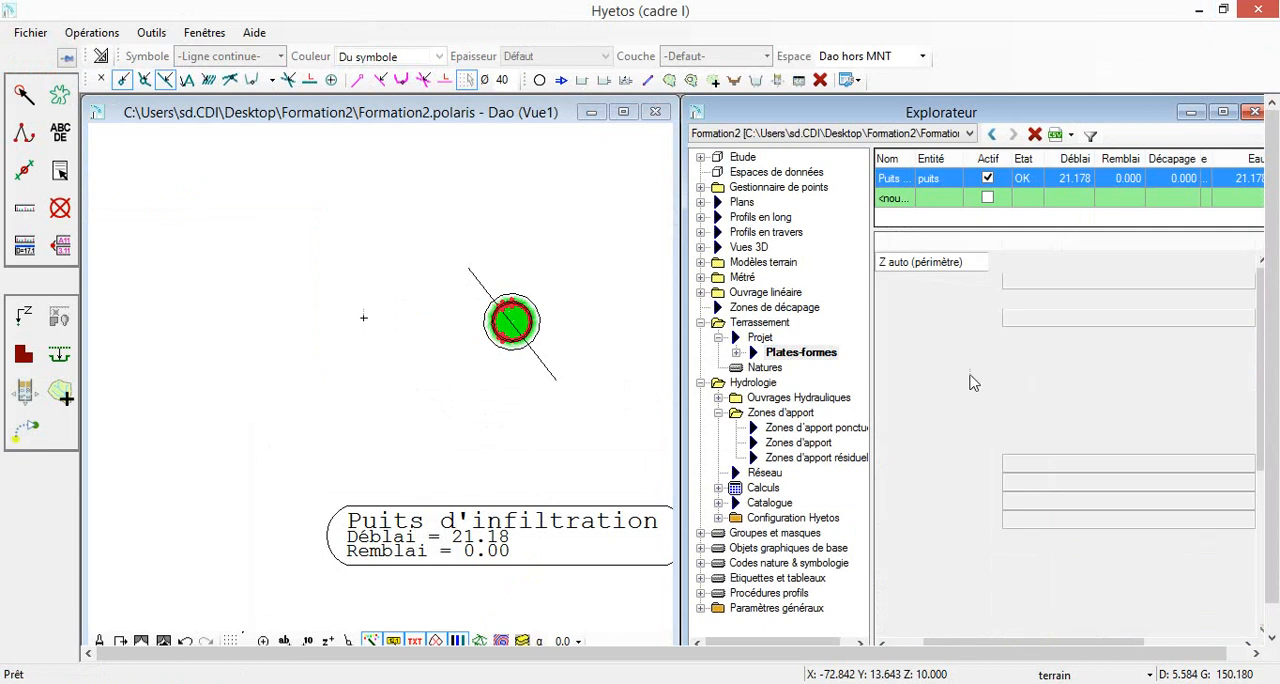
Recalculate the infiltration well's useful volume with the modified layer thickness
left_click(718, 397)
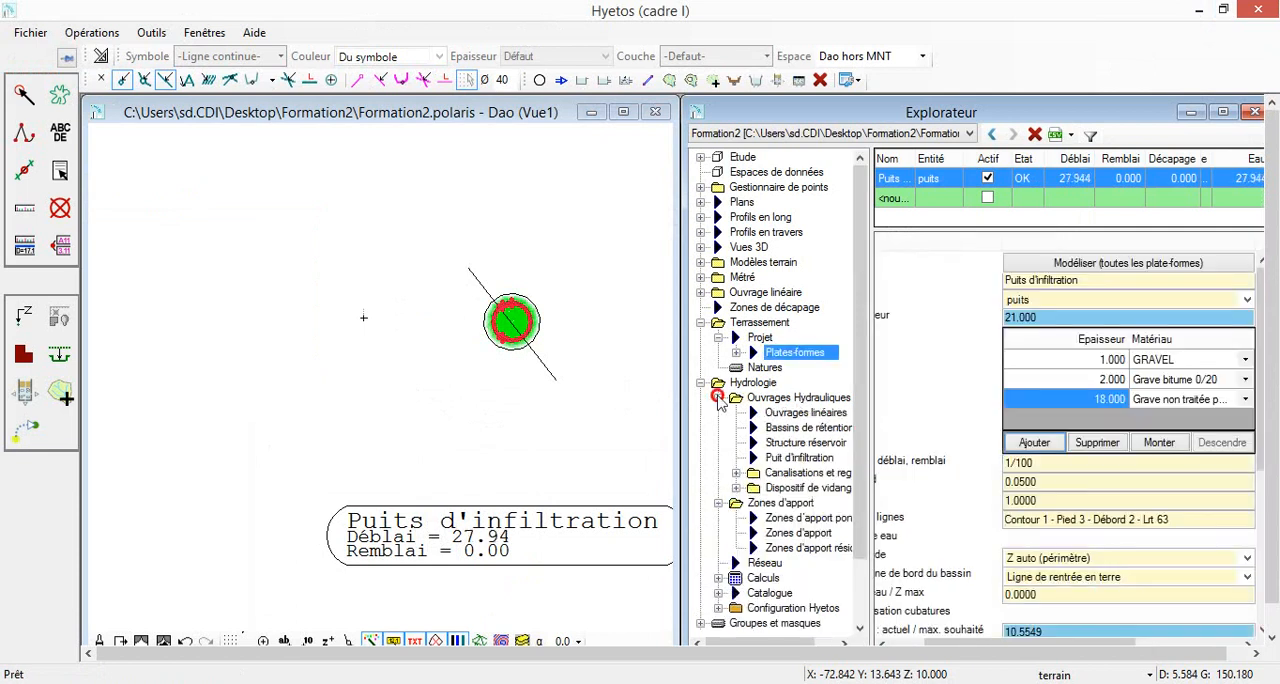
left_click(800, 457)
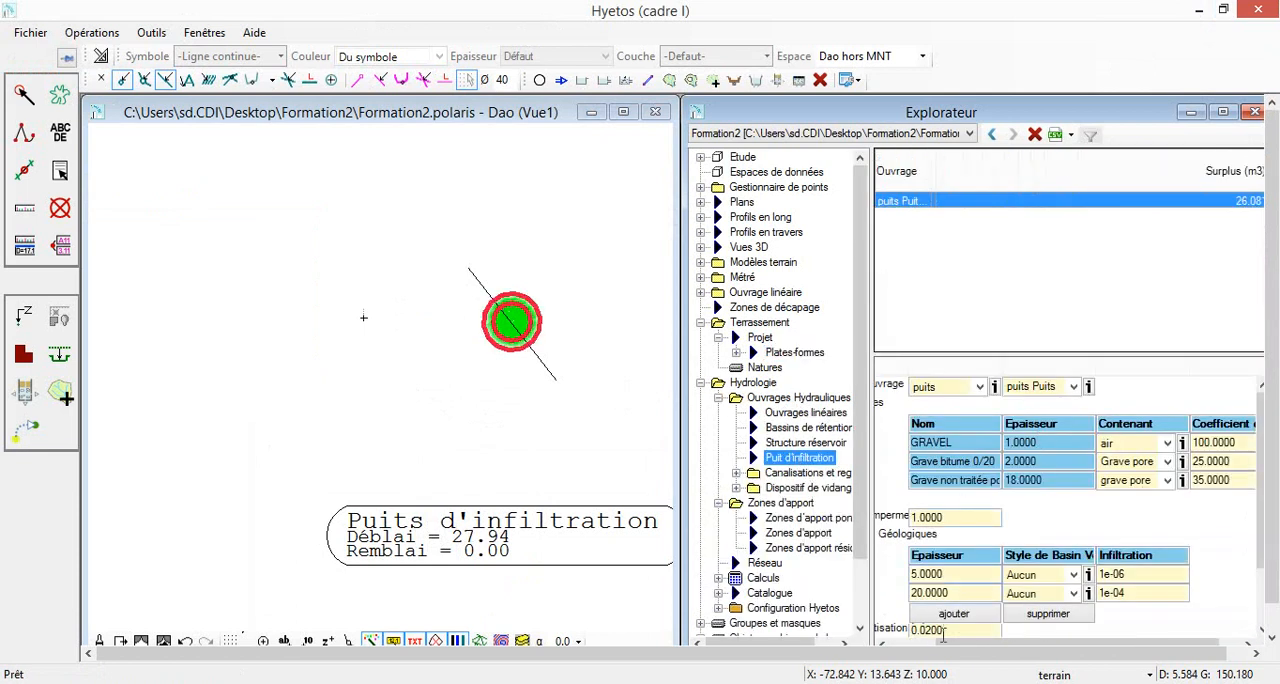
scroll(1073, 523, "down", 1)
left_click(954, 637)
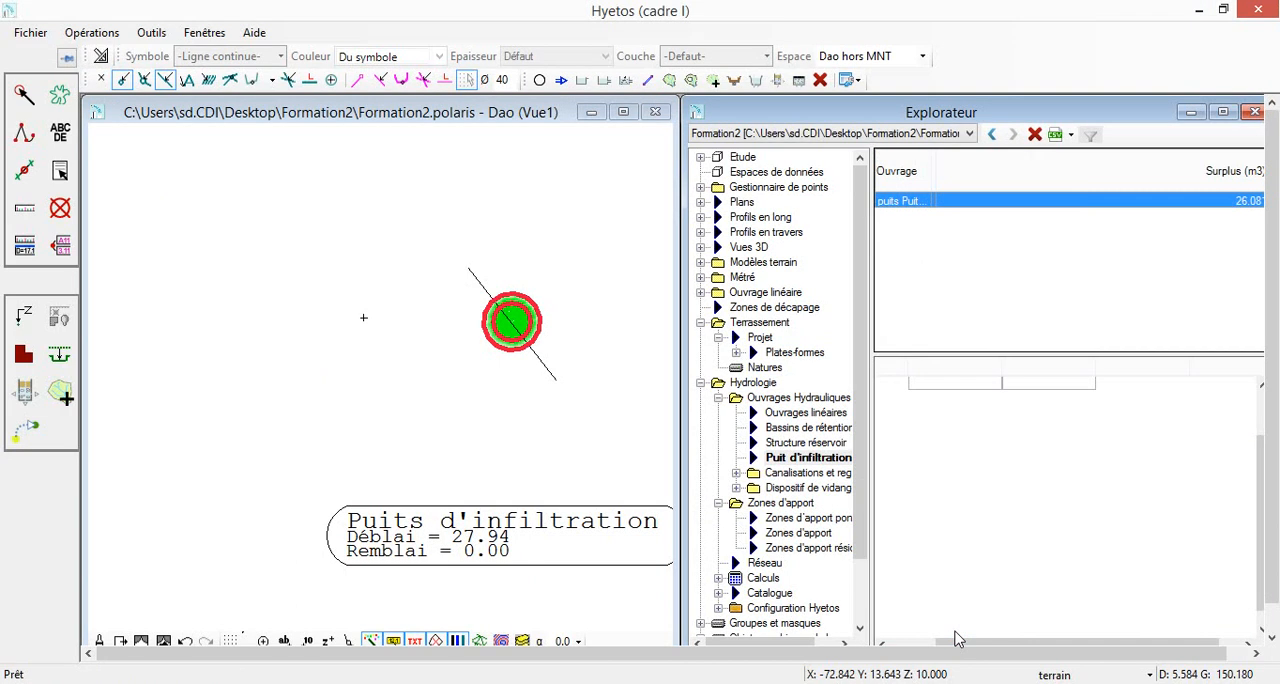
left_click_drag(961, 643, 913, 645)
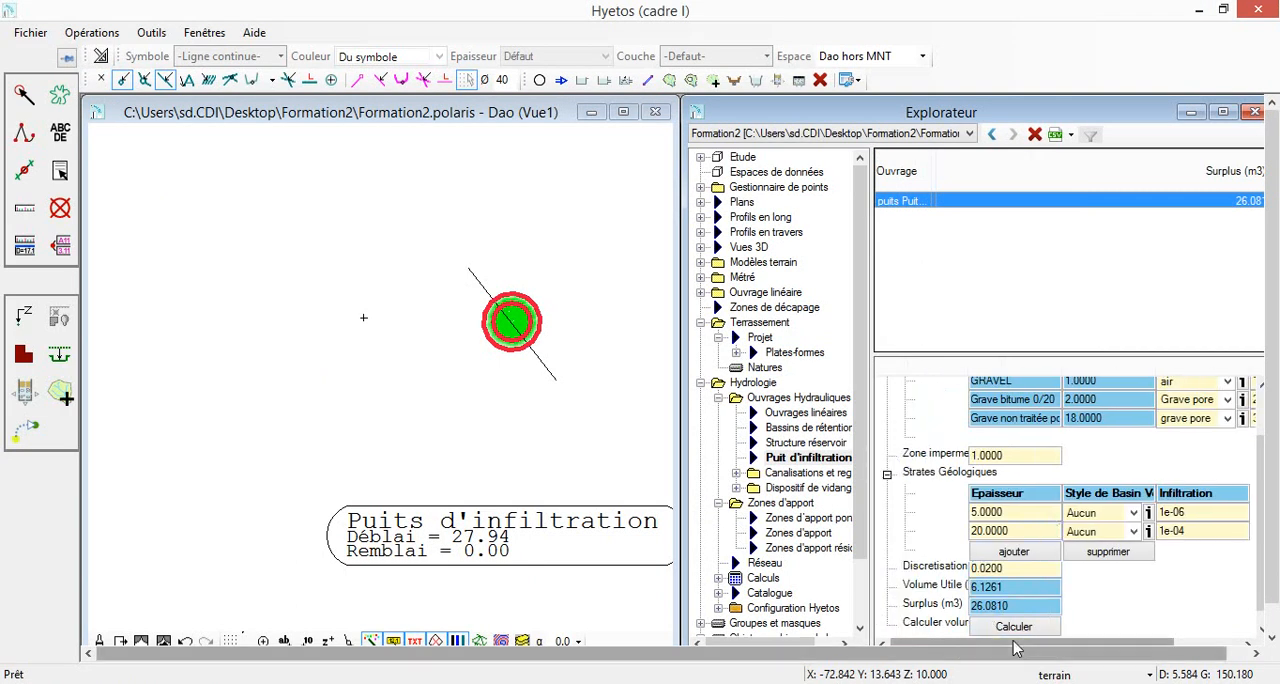
Set the void coefficient of the Grave non traitée layer to 50 and recalculate the well's useful volume
left_click_drag(1017, 641, 1110, 645)
left_click(1220, 418)
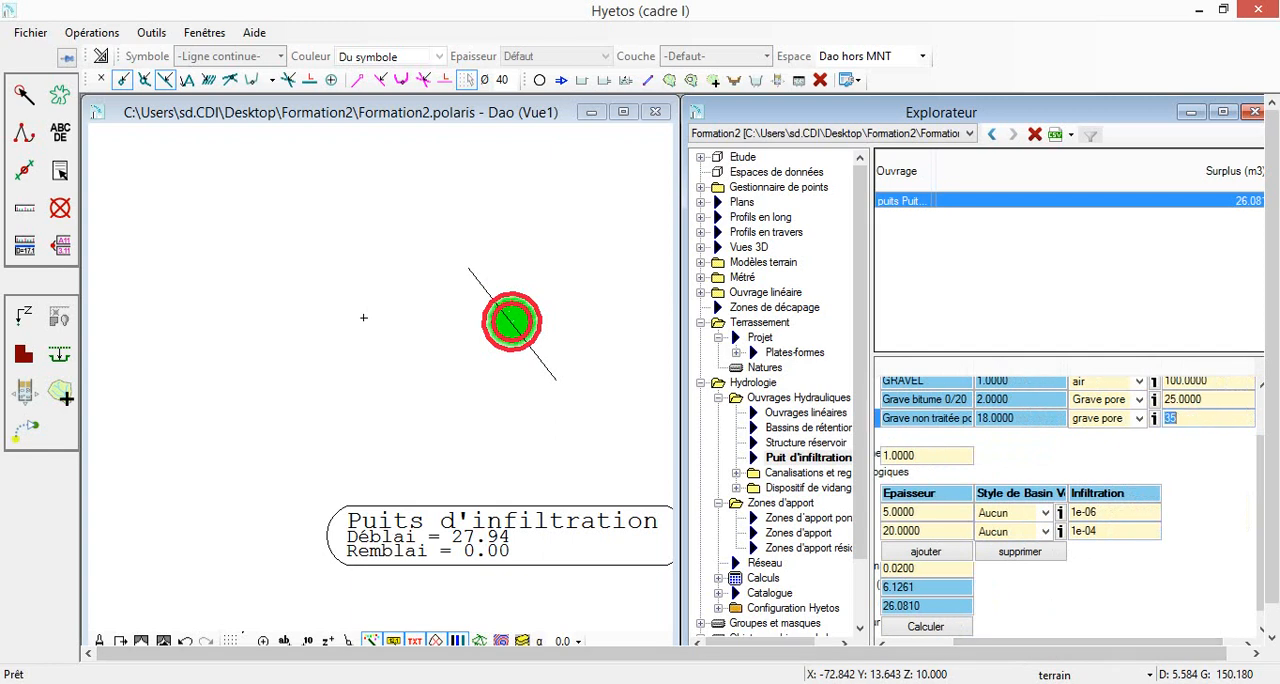
key("Return")
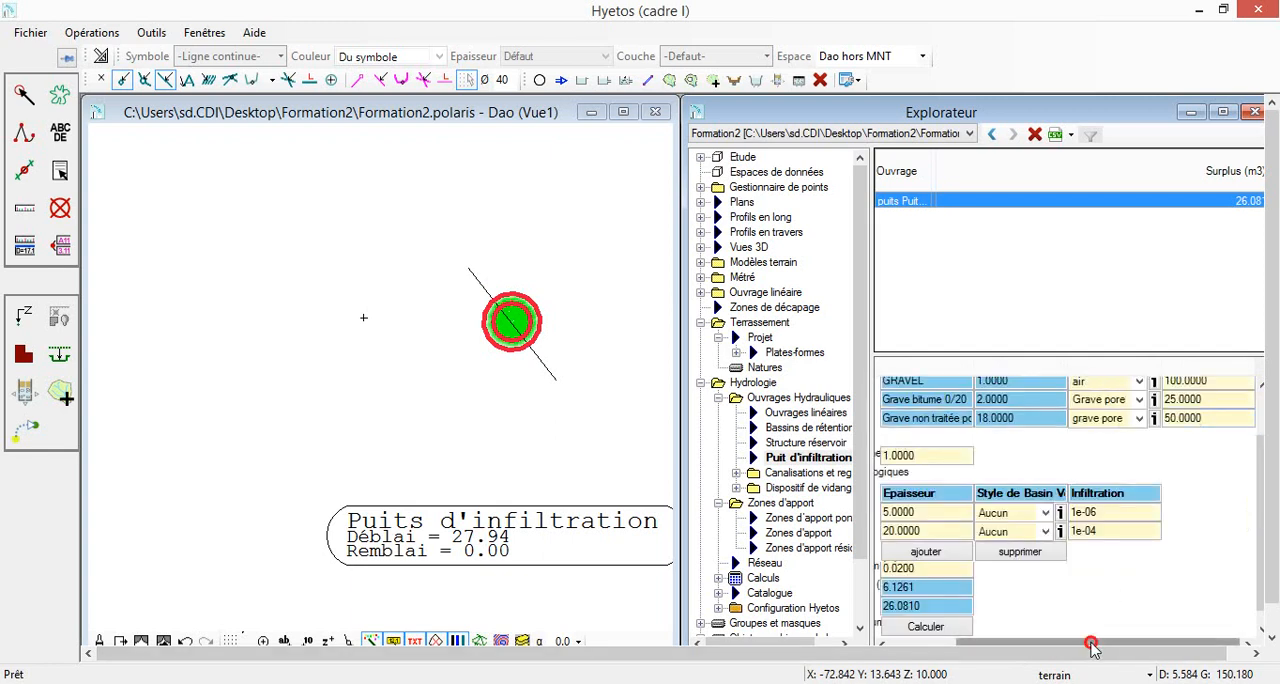
left_click_drag(1089, 647, 1008, 634)
left_click(1010, 627)
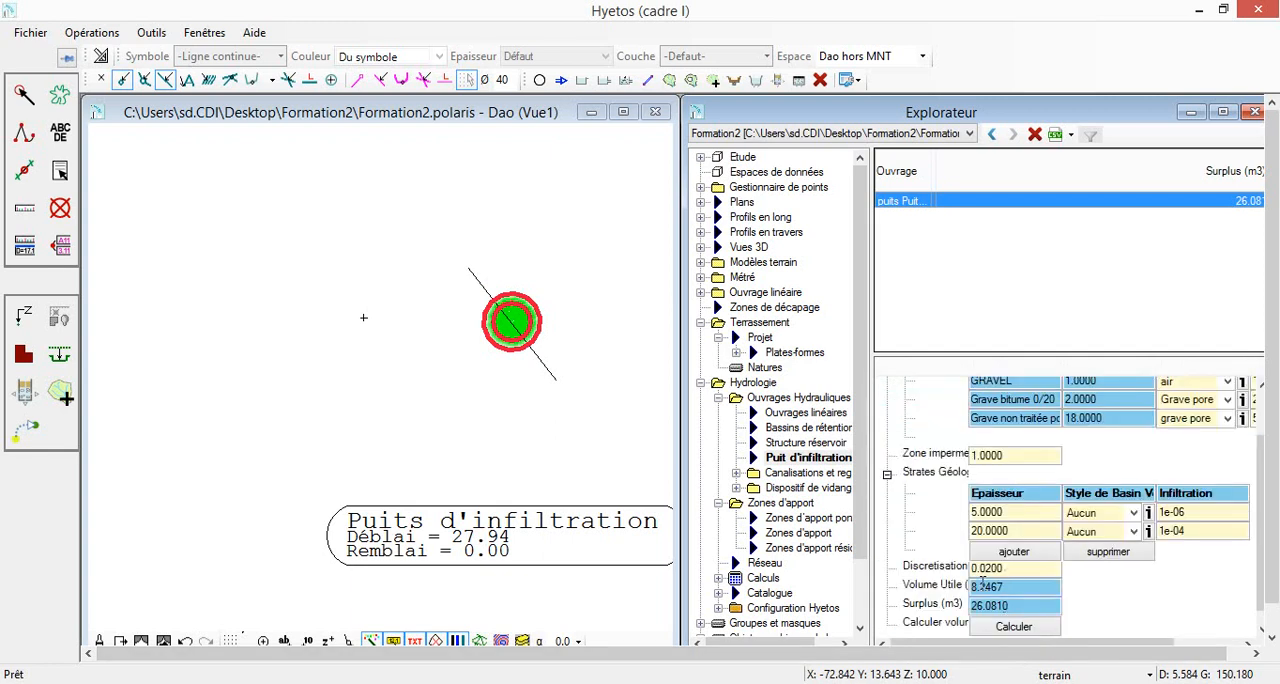
Rerun the project rainfall calculation and generate a new simulation report to review the infiltration well's results
left_click(763, 578)
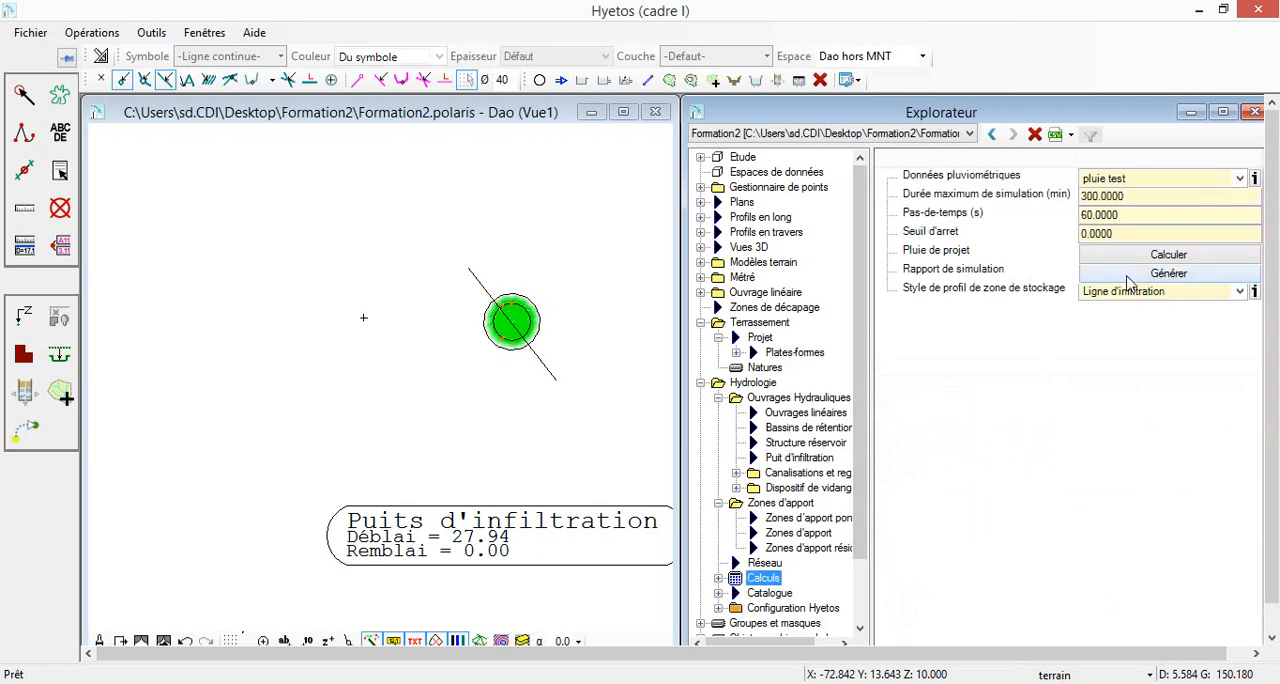
left_click(1160, 254)
left_click(491, 470)
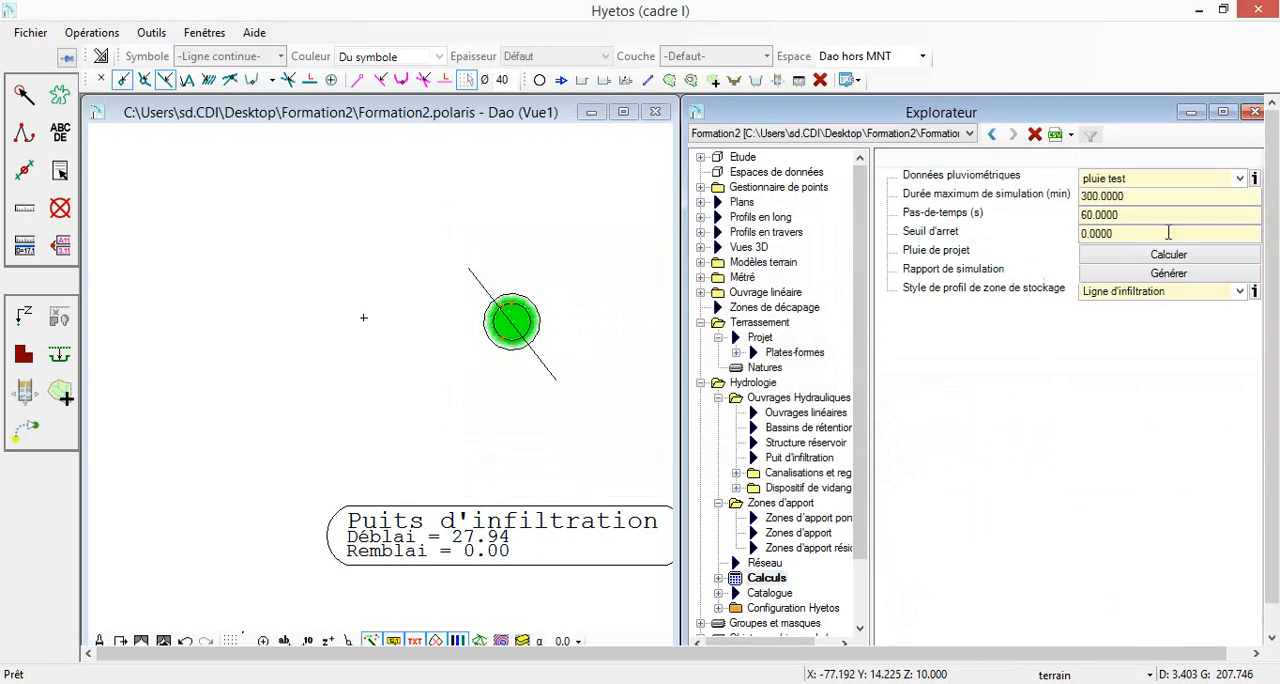
left_click(1163, 274)
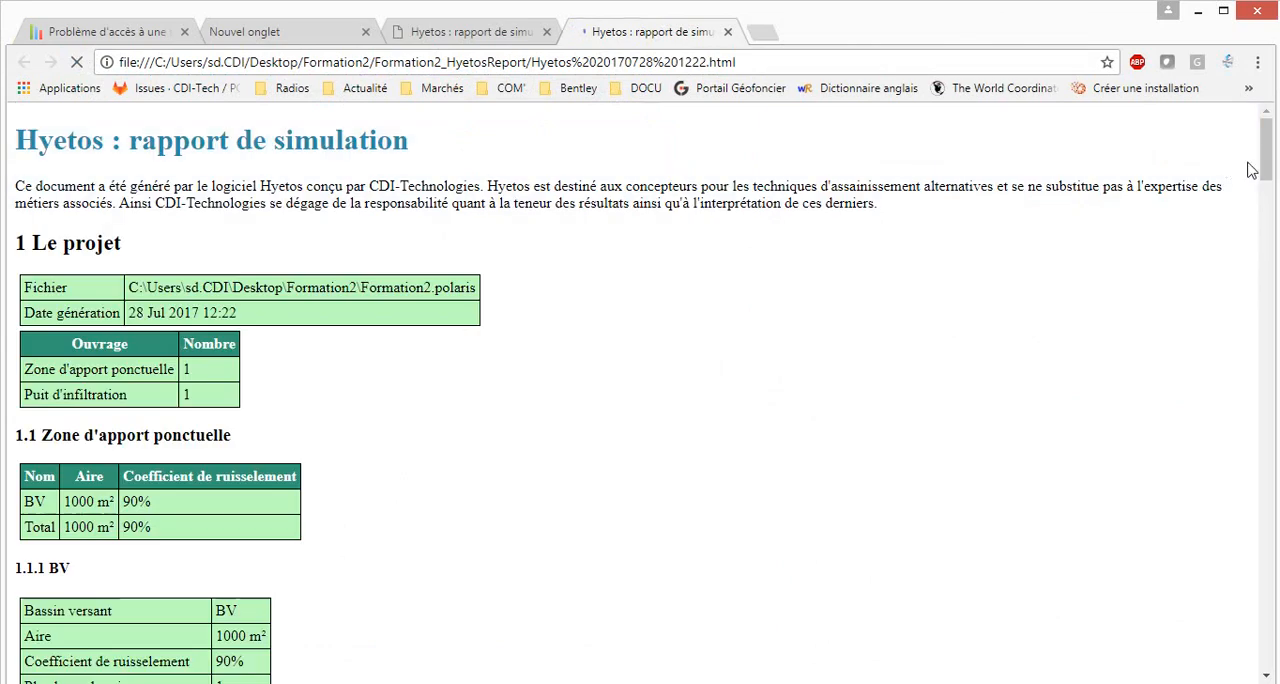
left_click_drag(1265, 160, 1274, 593)
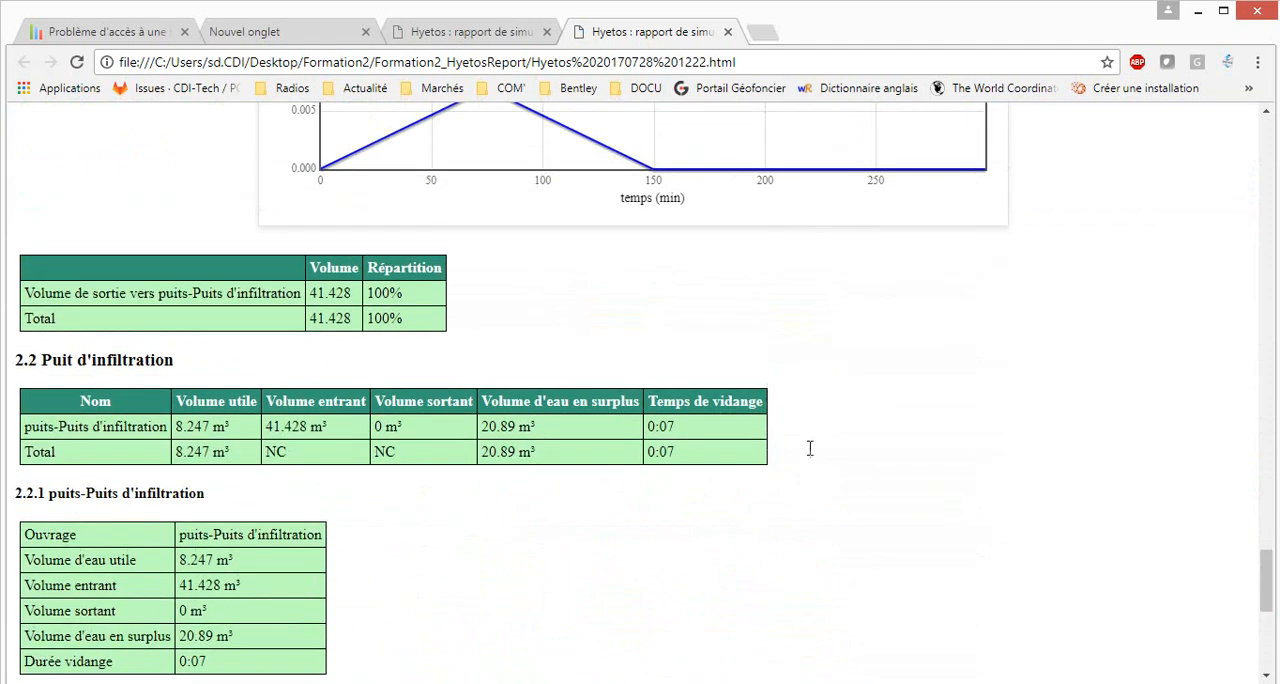
Return to Hyetos and make the puits-Puits d'infiltration earthwork visible in the 3D view Vue1
left_click(1196, 12)
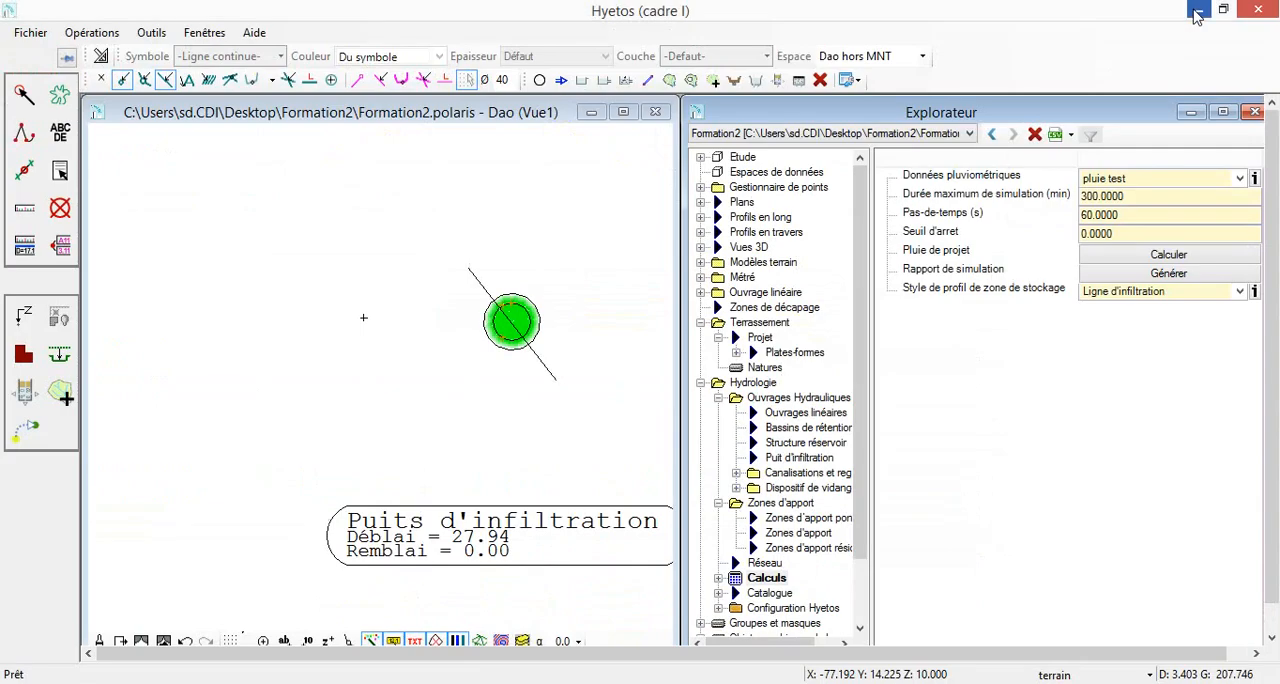
left_click(750, 248)
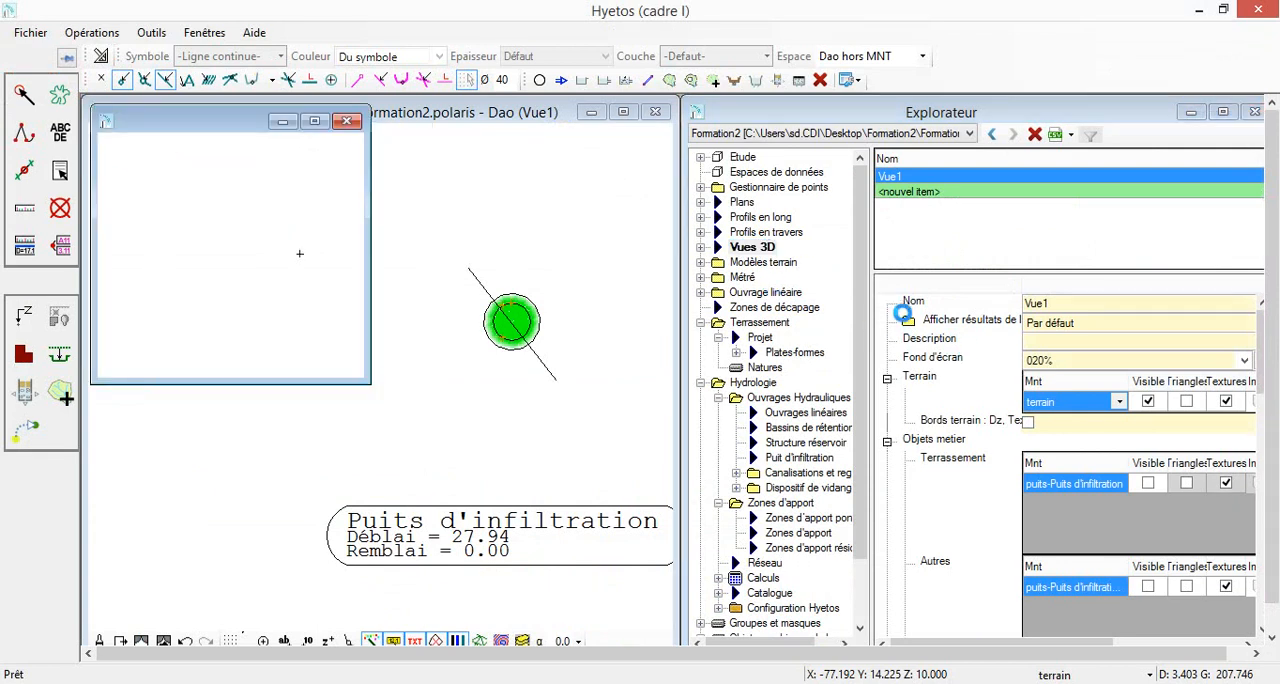
left_click(1148, 483)
left_click(1117, 483)
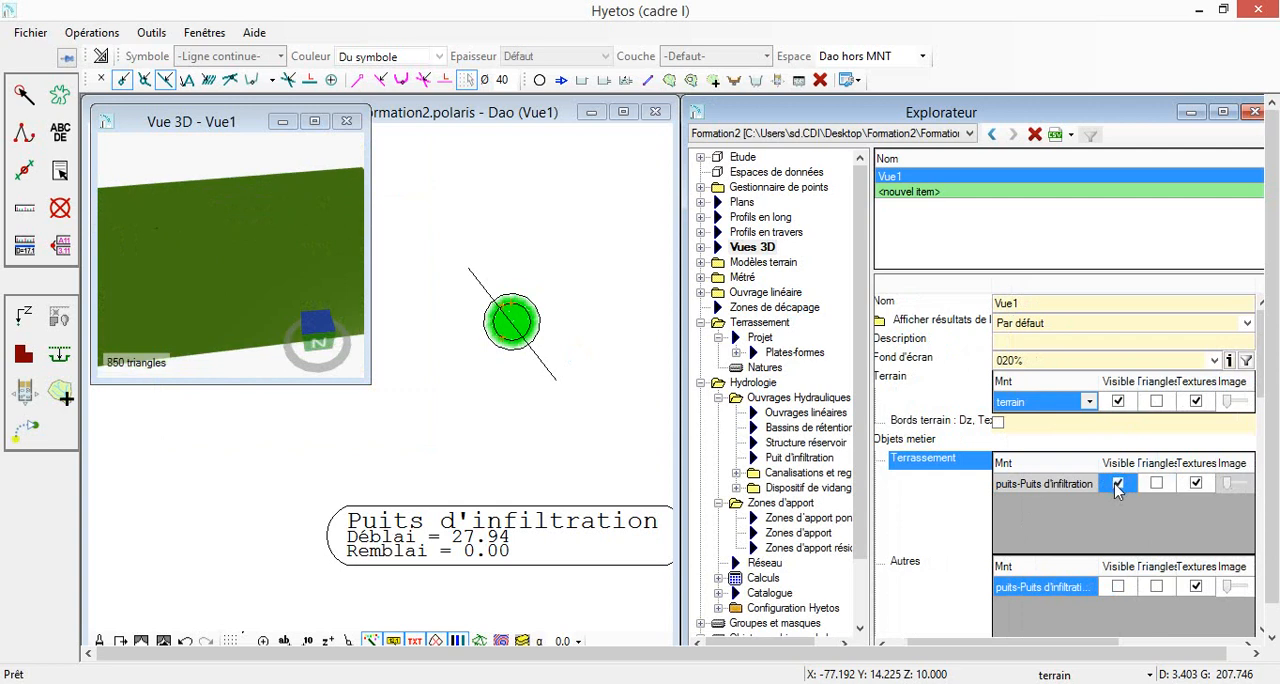
Display the Eau results in Vue1 to examine the infiltration well's filling during the simulation, and close the 3D view
scroll(130, 228, "up", 3)
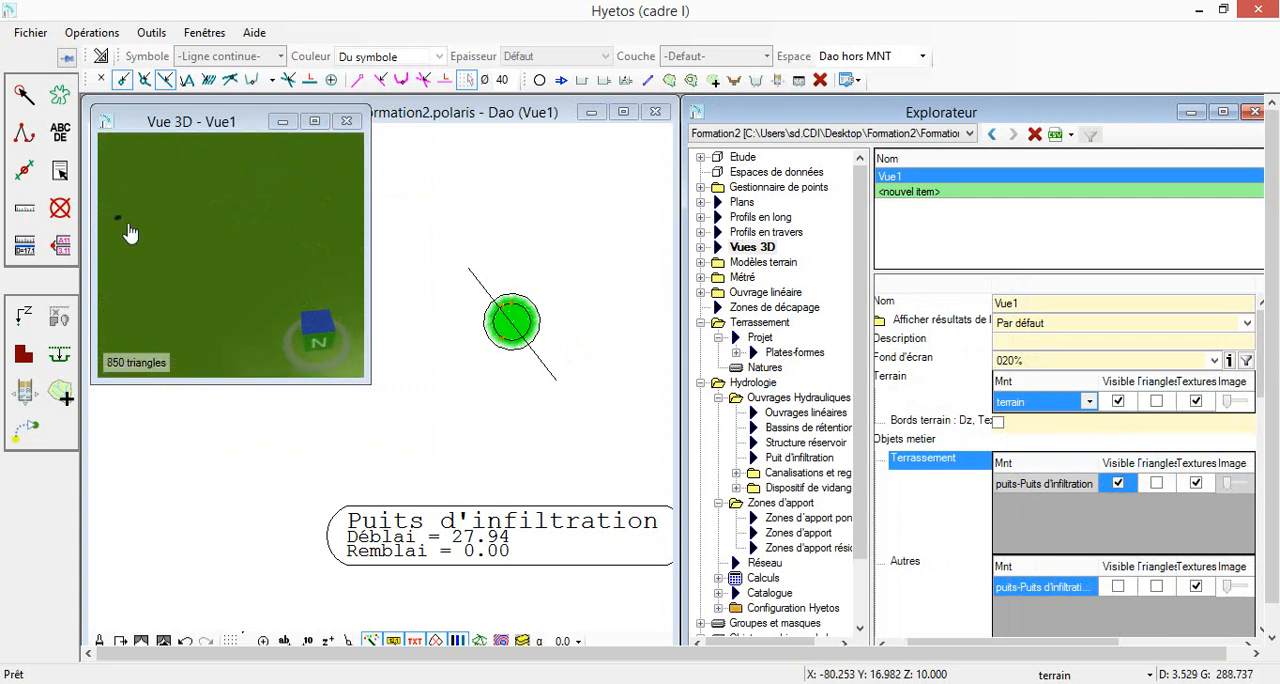
scroll(211, 288, "up", 2)
mouse_move(213, 296)
left_mouse_down()
mouse_move(231, 183)
mouse_move(220, 303)
left_mouse_up()
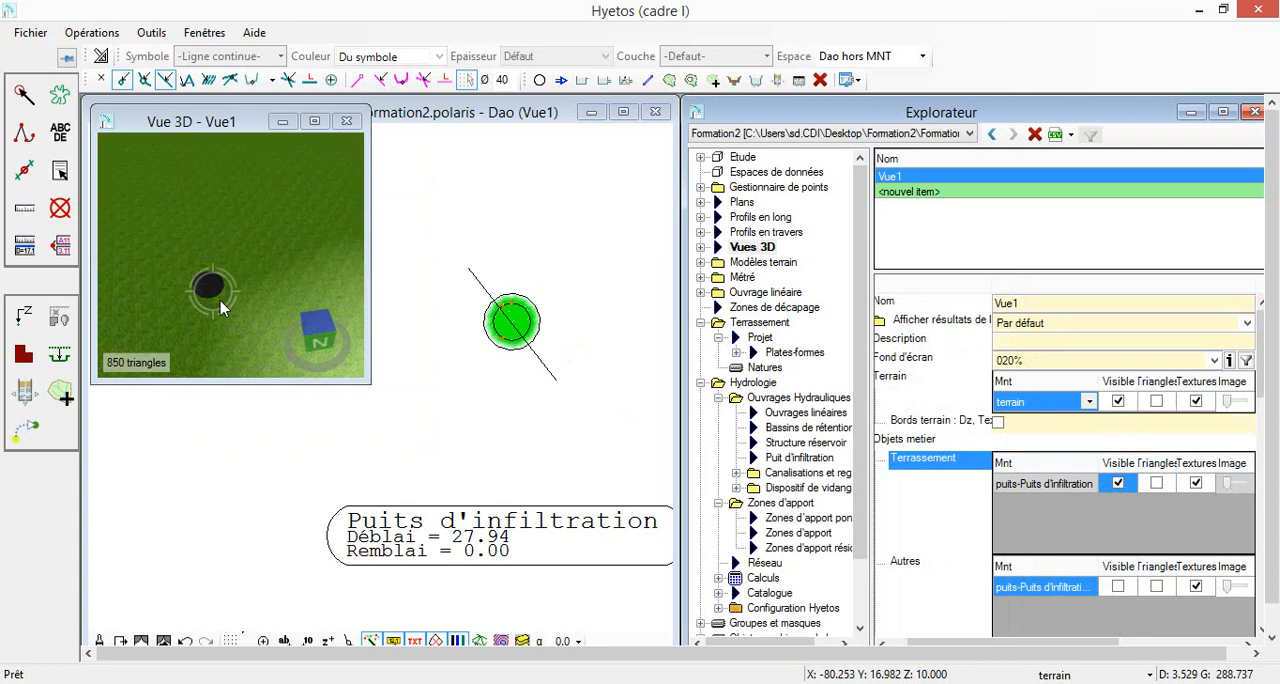
left_click(1066, 325)
left_click(1026, 354)
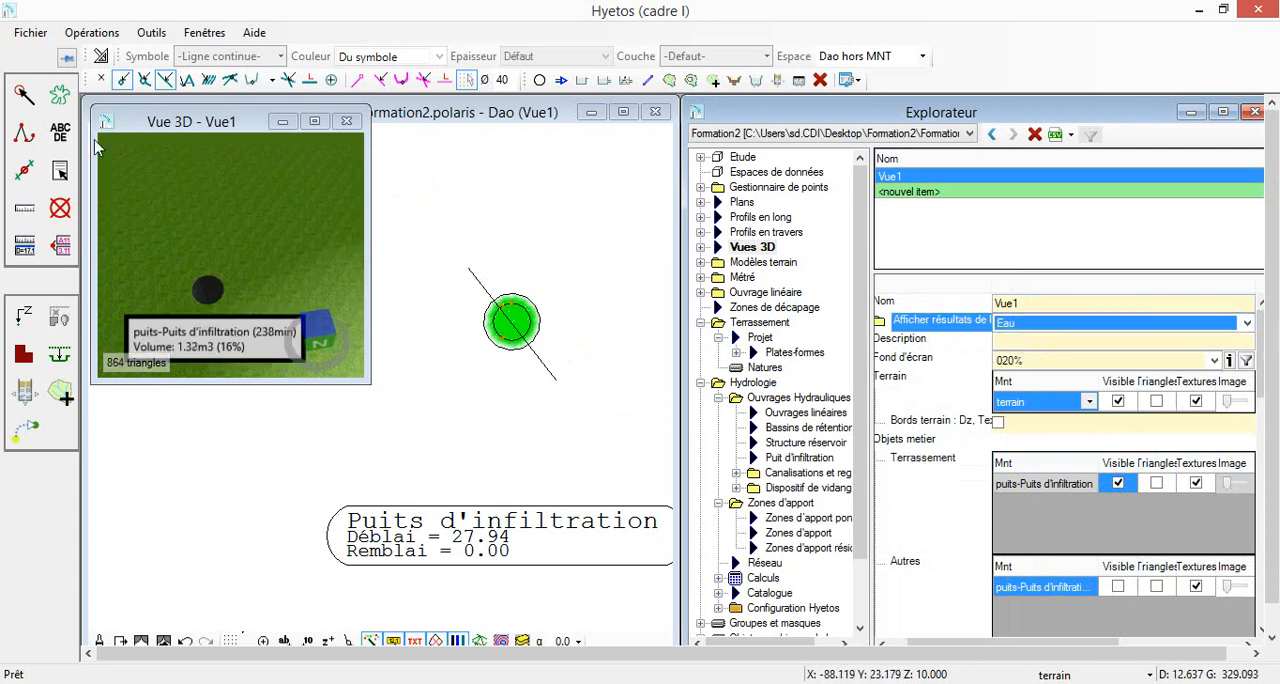
left_click_drag(225, 283, 237, 249)
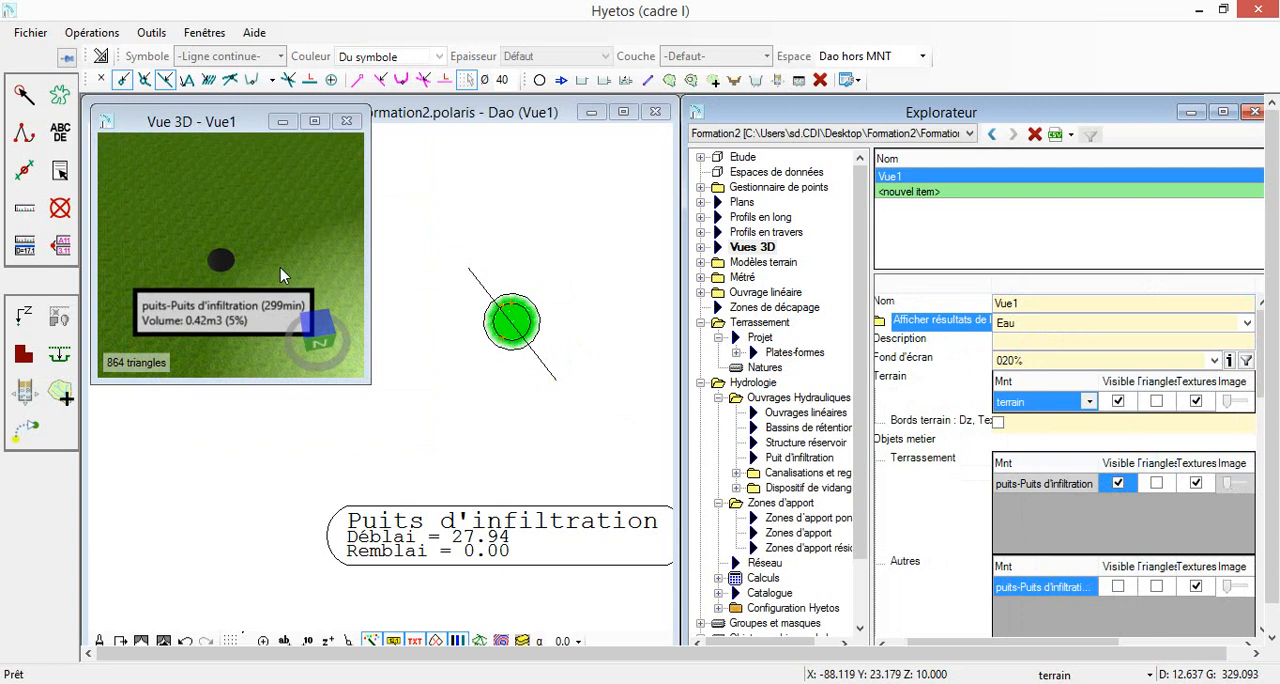
left_click_drag(277, 239, 301, 222)
left_click(346, 121)
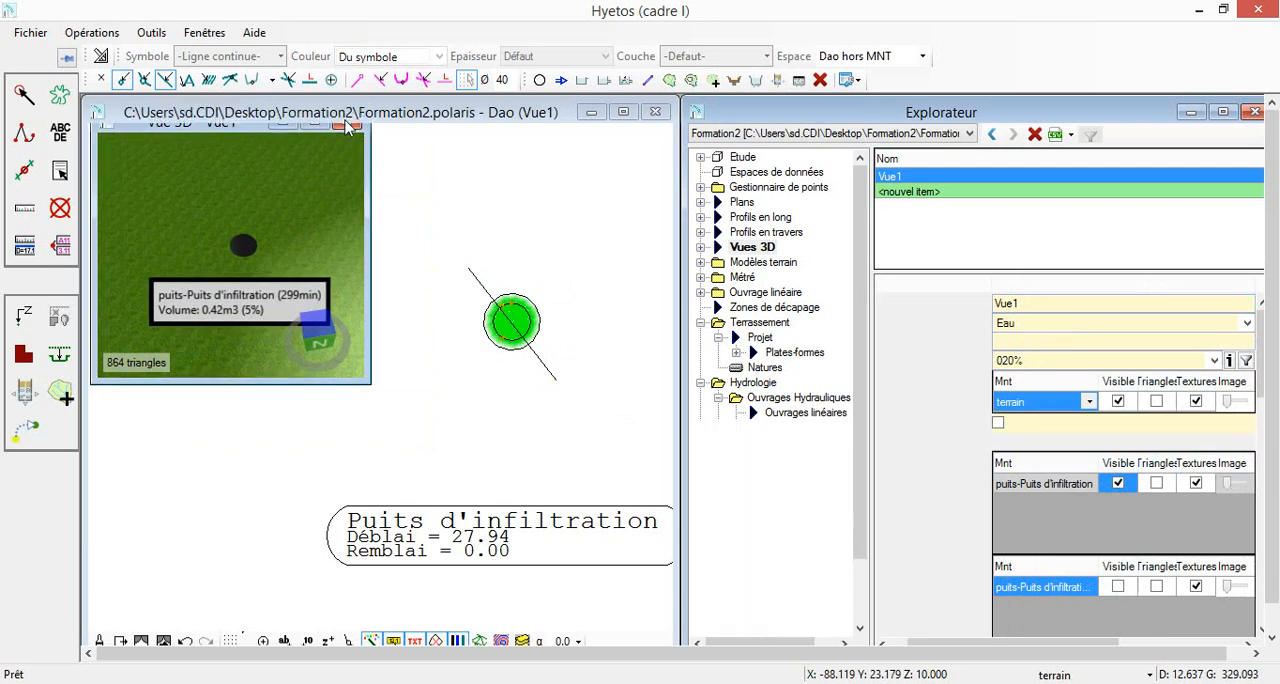